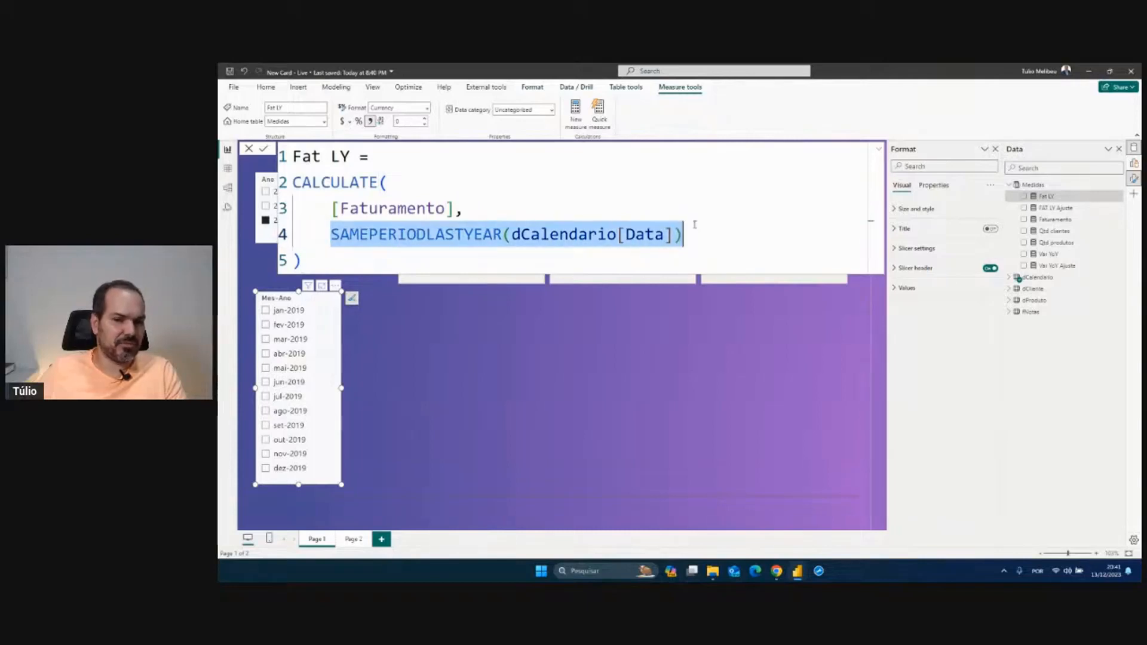
- Insert a CALCULATETABLE( line above the SAMEPERIODLASTYEAR filter in the Fat LY measure
{"action": "left_click_drag", "start_coordinate": [689, 231], "coordinate": [330, 234]}
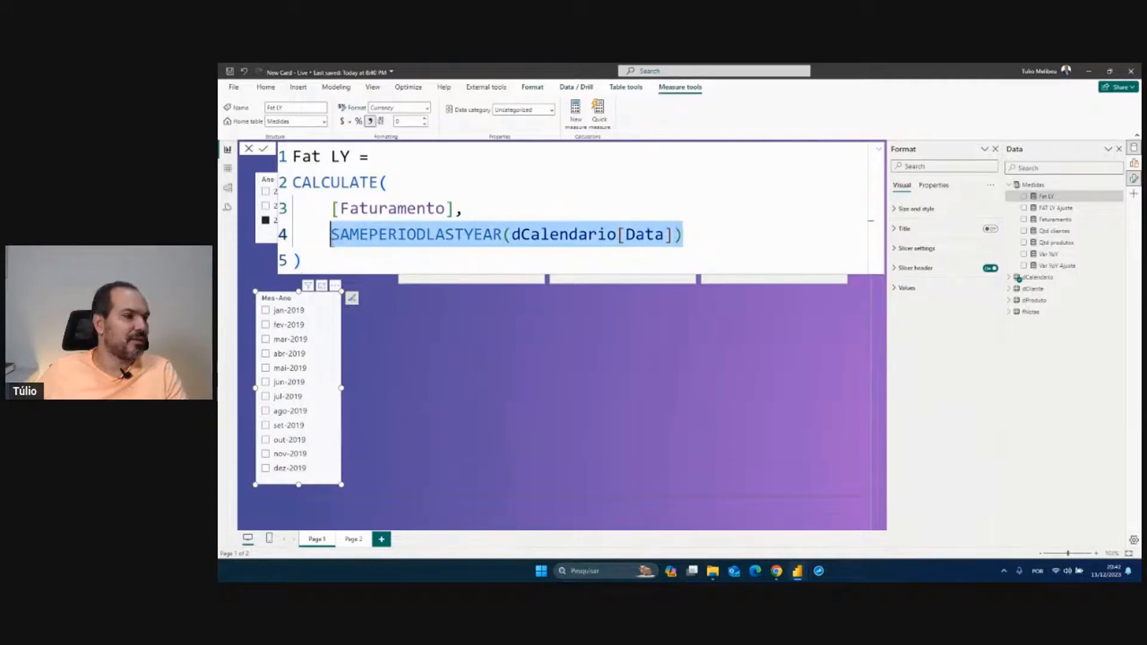
{"action": "left_click", "coordinate": [331, 232]}
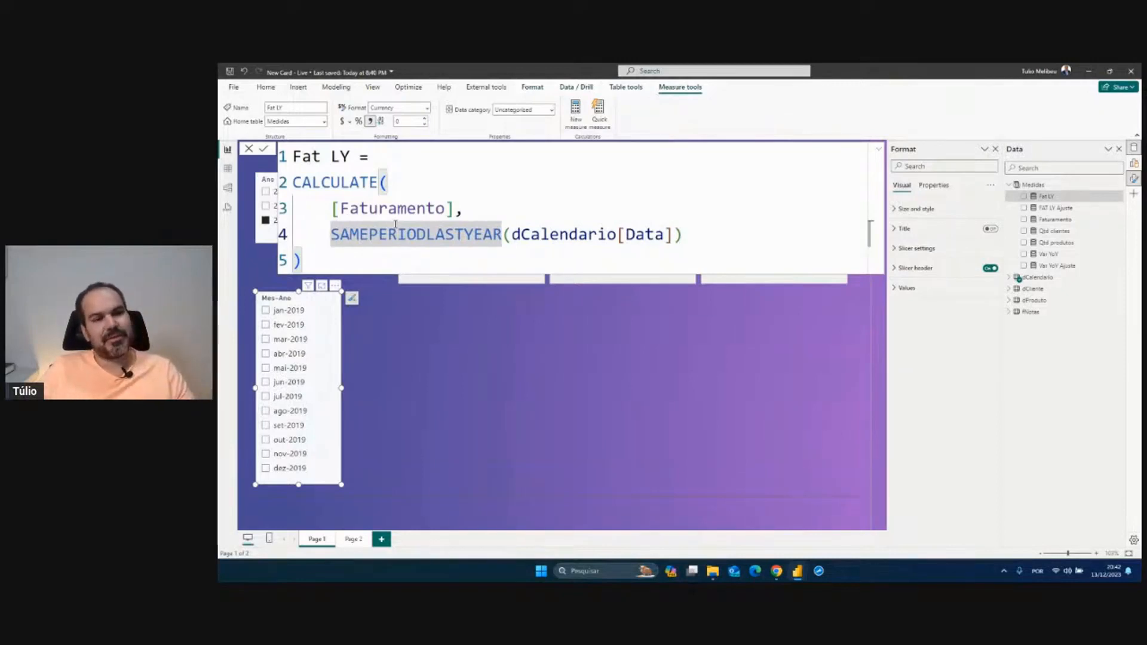
{"action": "key", "text": "shift+Return"}
{"action": "key", "text": "Up"}
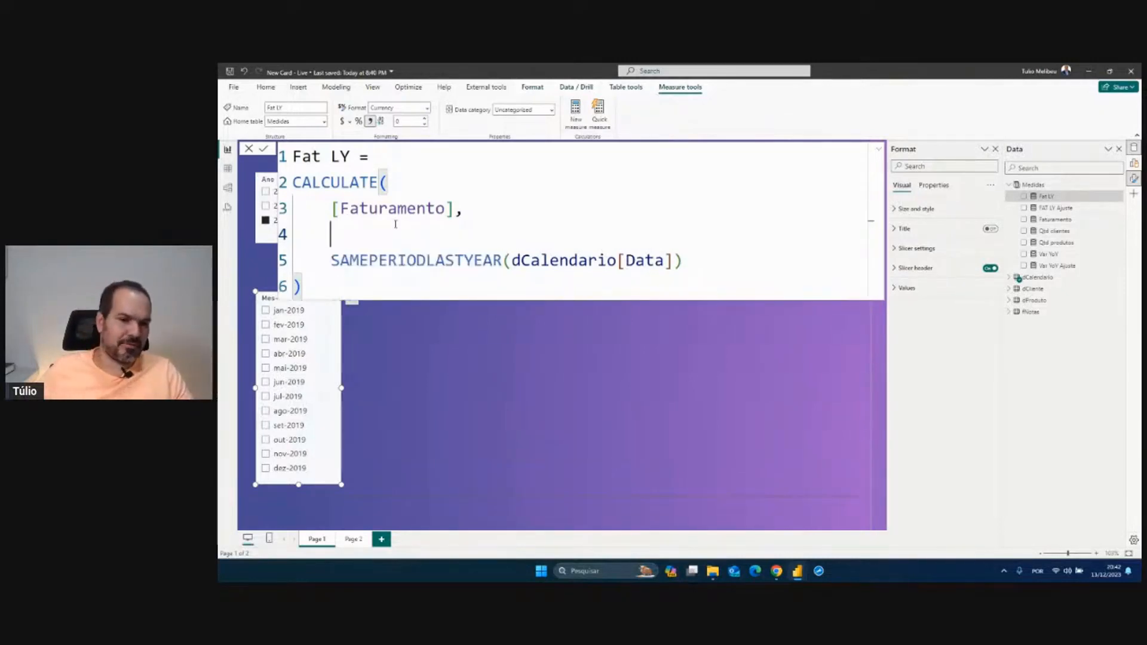
{"action": "type", "text": "cl"}
{"action": "key", "text": "BackSpace"}
{"action": "type", "text": "a"}
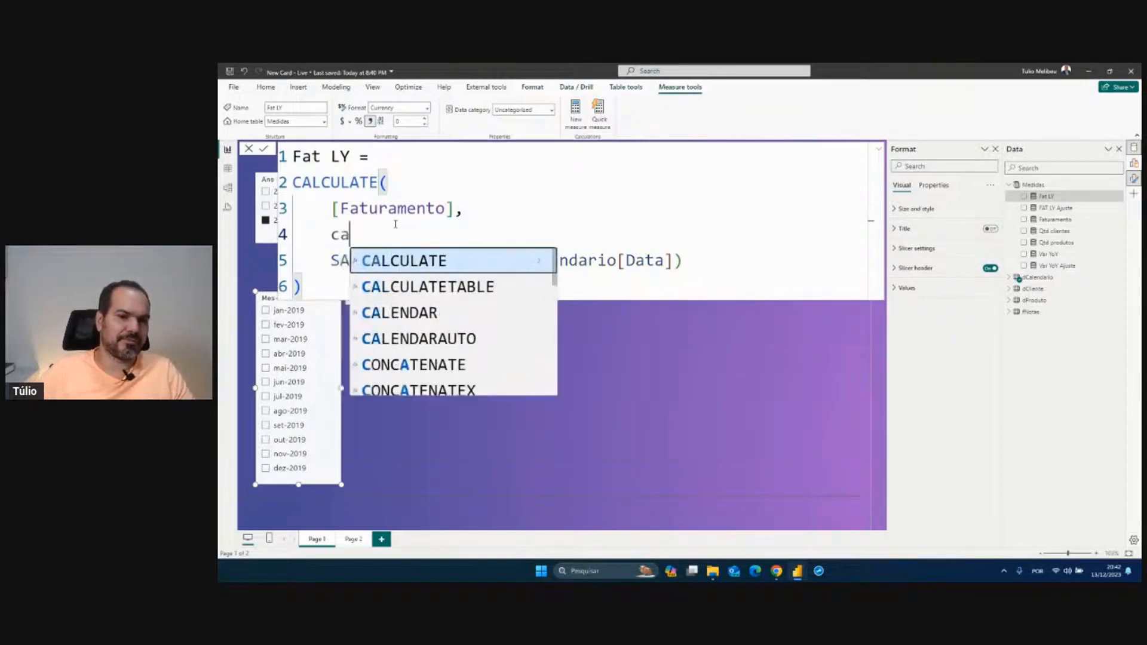
{"action": "key", "text": "Down"}
{"action": "key", "text": "Tab"}
{"action": "key", "text": "Escape"}
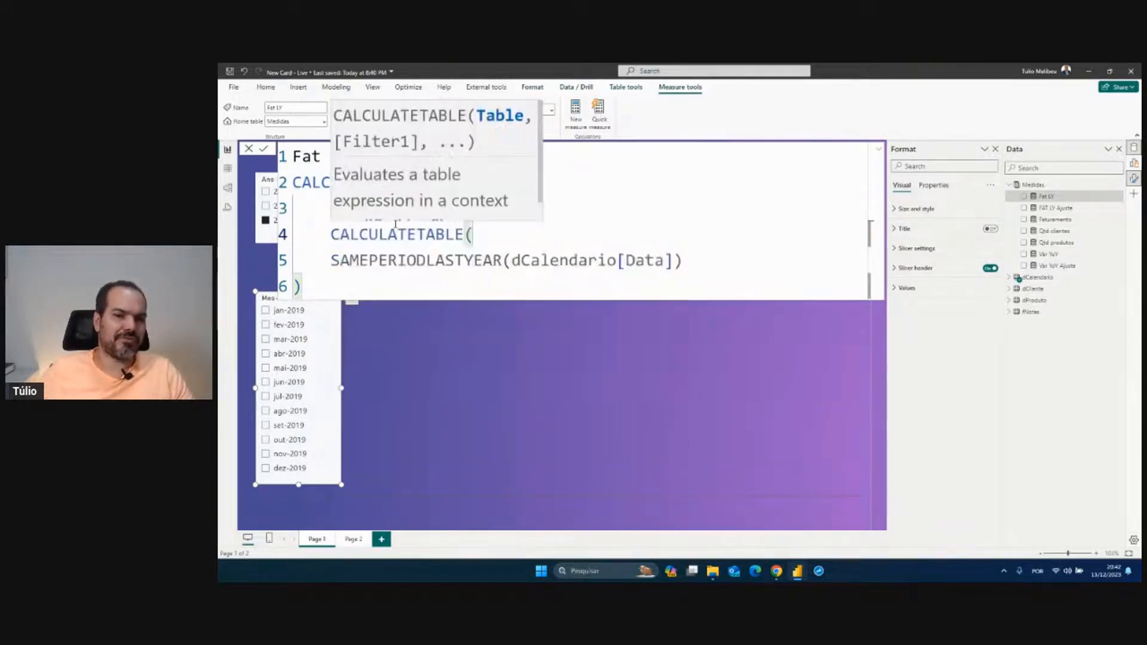
- Remove the CALCULATETABLE( line from the Fat LY measure and commit the formula
{"action": "left_click_drag", "start_coordinate": [328, 263], "coordinate": [569, 261]}
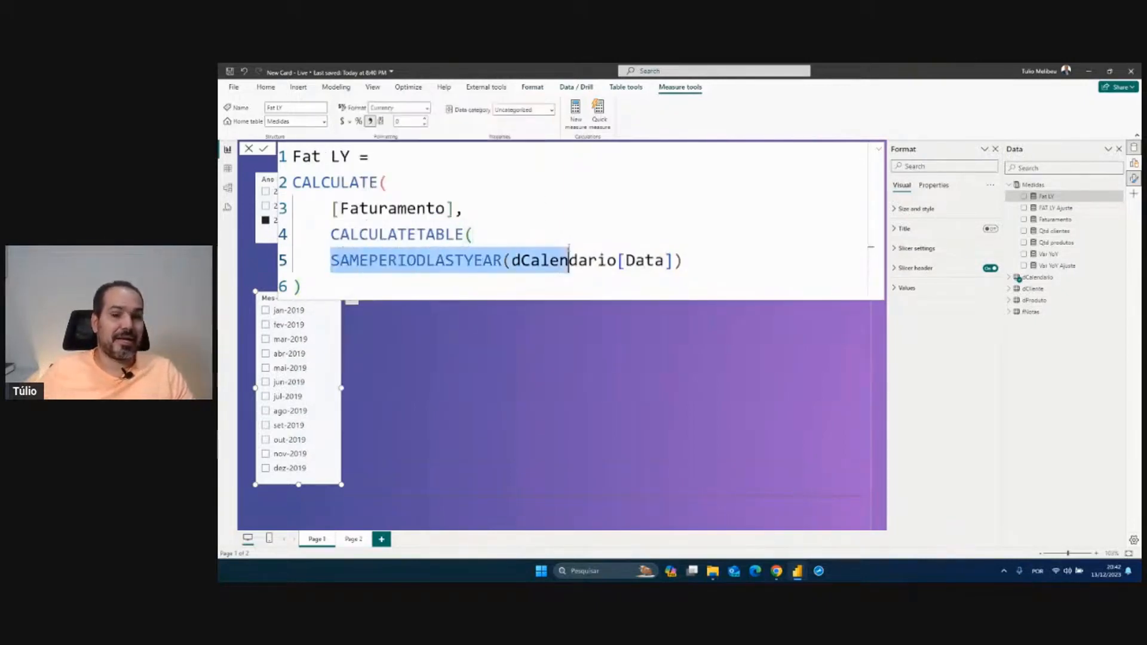
{"action": "left_click_drag", "start_coordinate": [487, 234], "coordinate": [331, 242]}
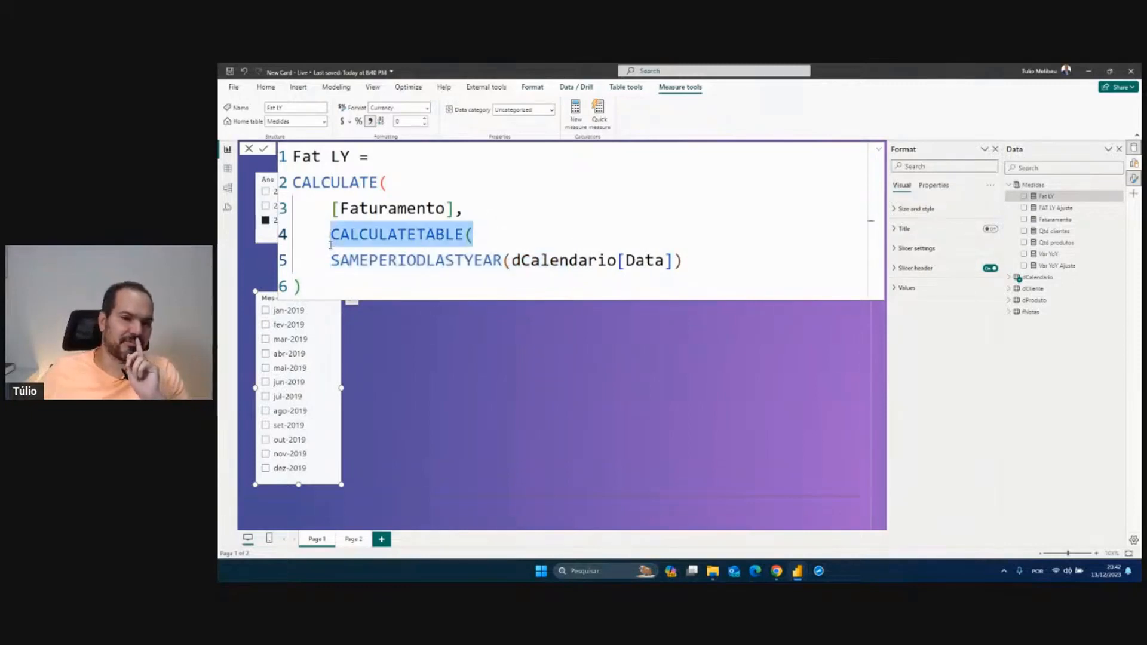
{"action": "key", "text": "BackSpace"}
{"action": "key", "text": "BackSpace"}
{"action": "key", "text": "BackSpace"}
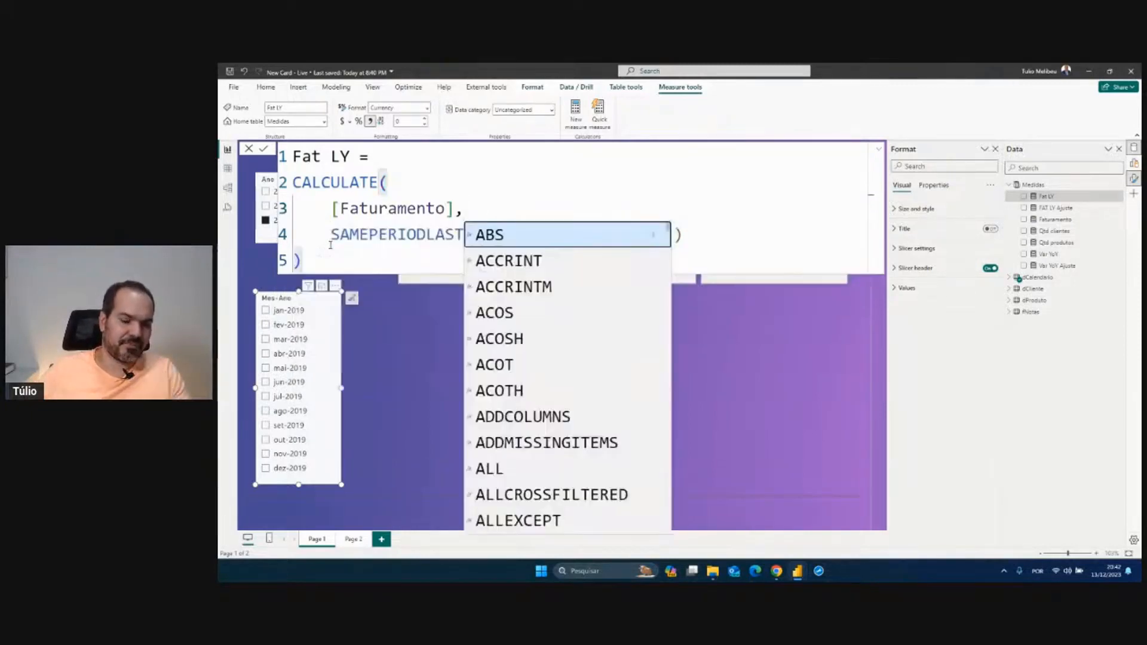
{"action": "key", "text": "Escape"}
{"action": "left_click", "coordinate": [312, 262]}
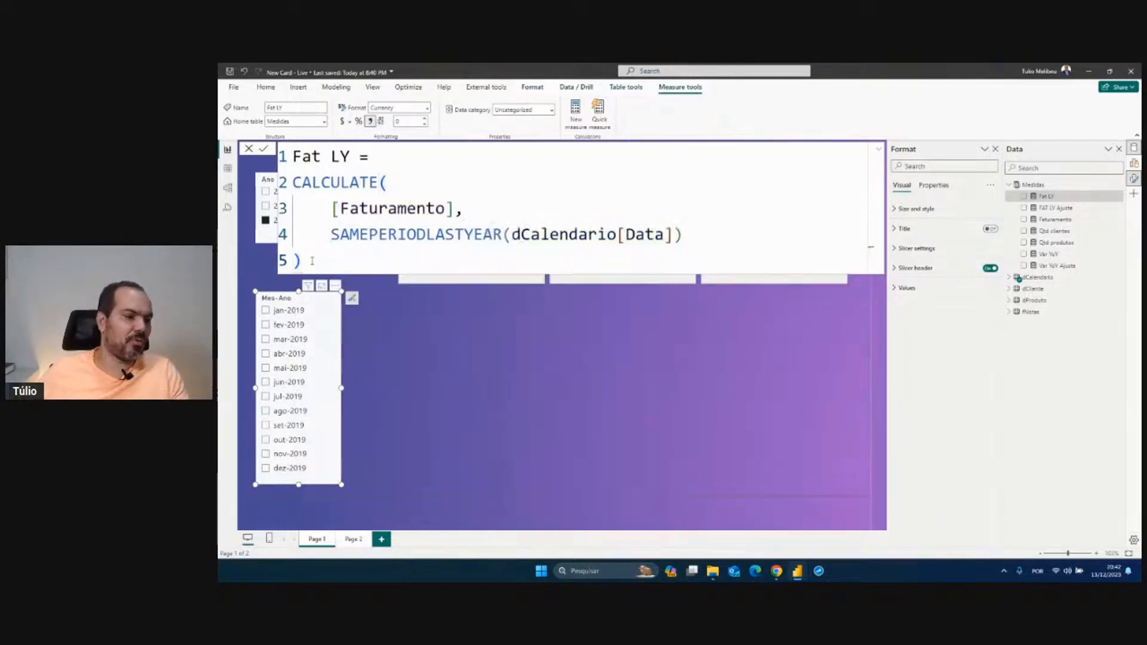
{"action": "key", "text": "Return"}
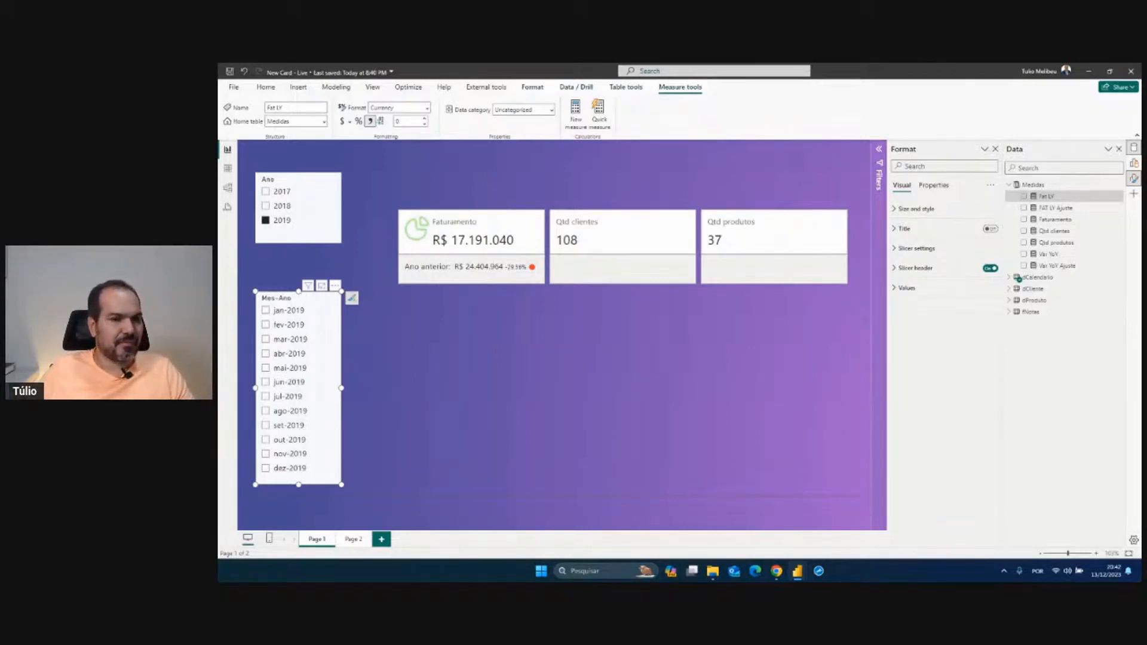
- Open the dCalendario table's data and examine which years the Ano column's filter offers
{"action": "left_click", "coordinate": [227, 171]}
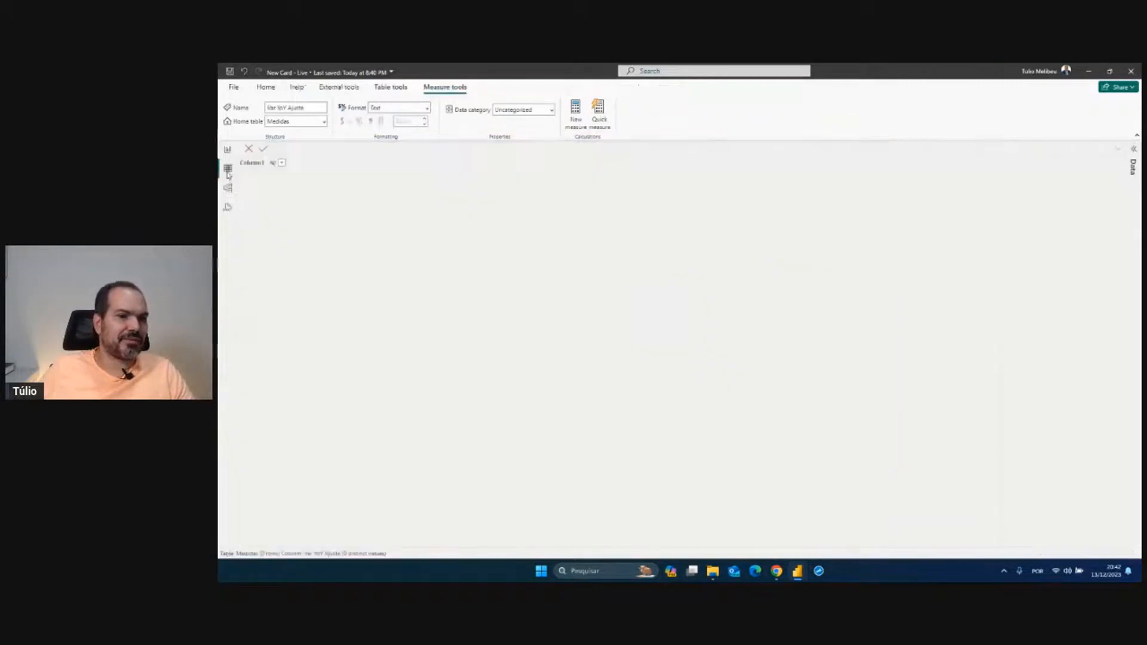
{"action": "left_click", "coordinate": [1136, 148]}
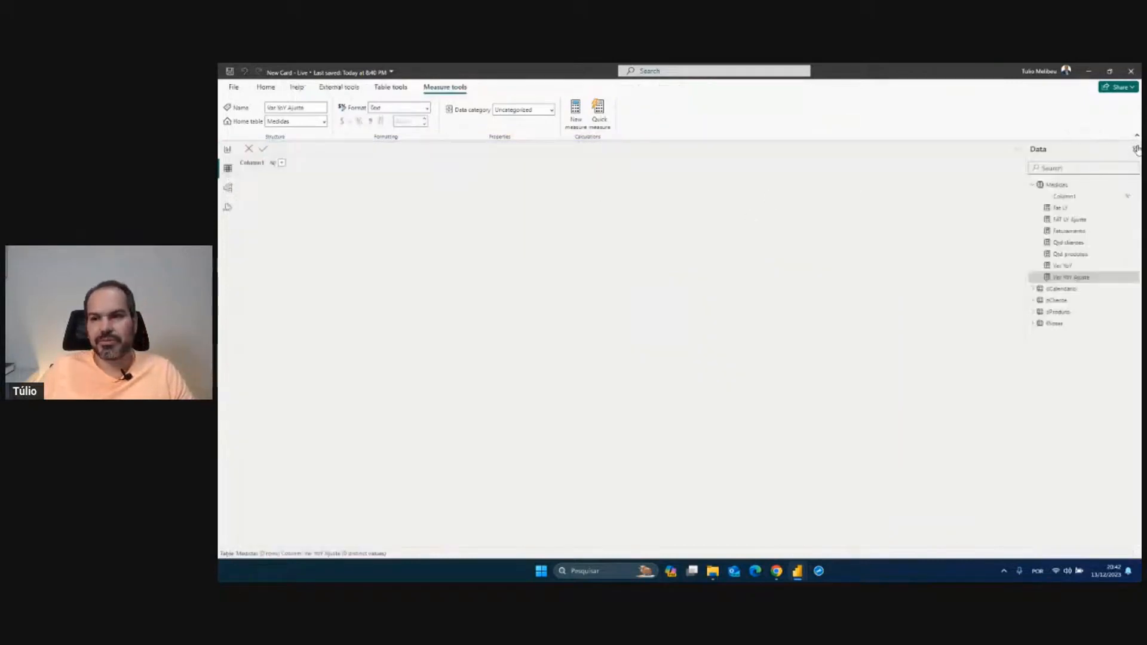
{"action": "left_click", "coordinate": [1062, 290]}
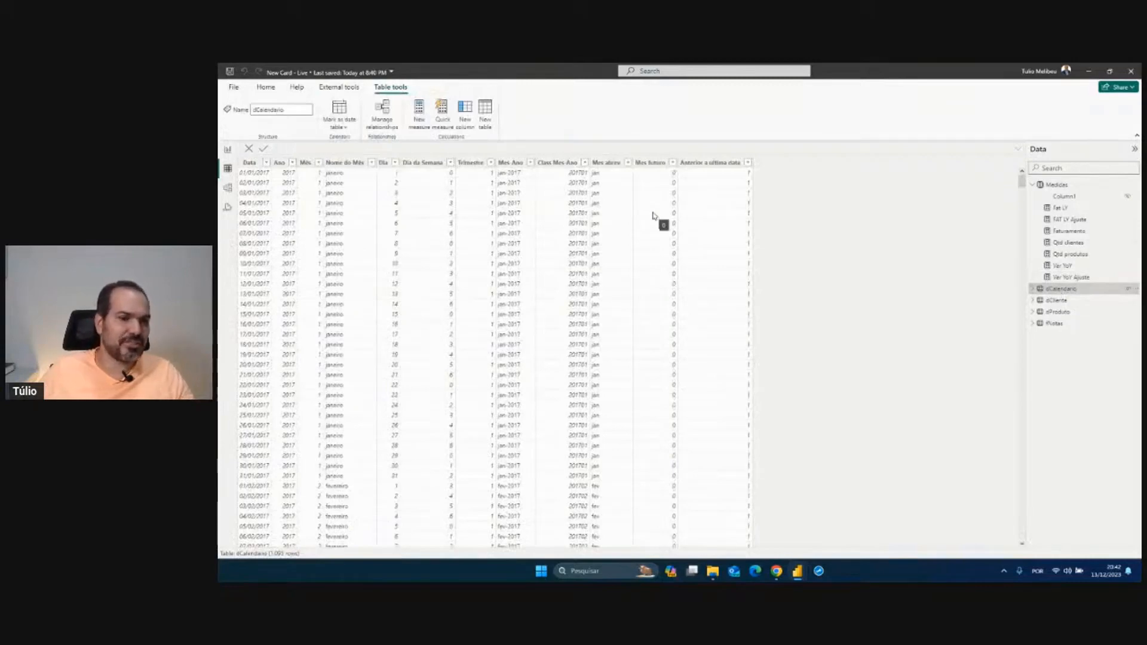
{"action": "left_click", "coordinate": [293, 164]}
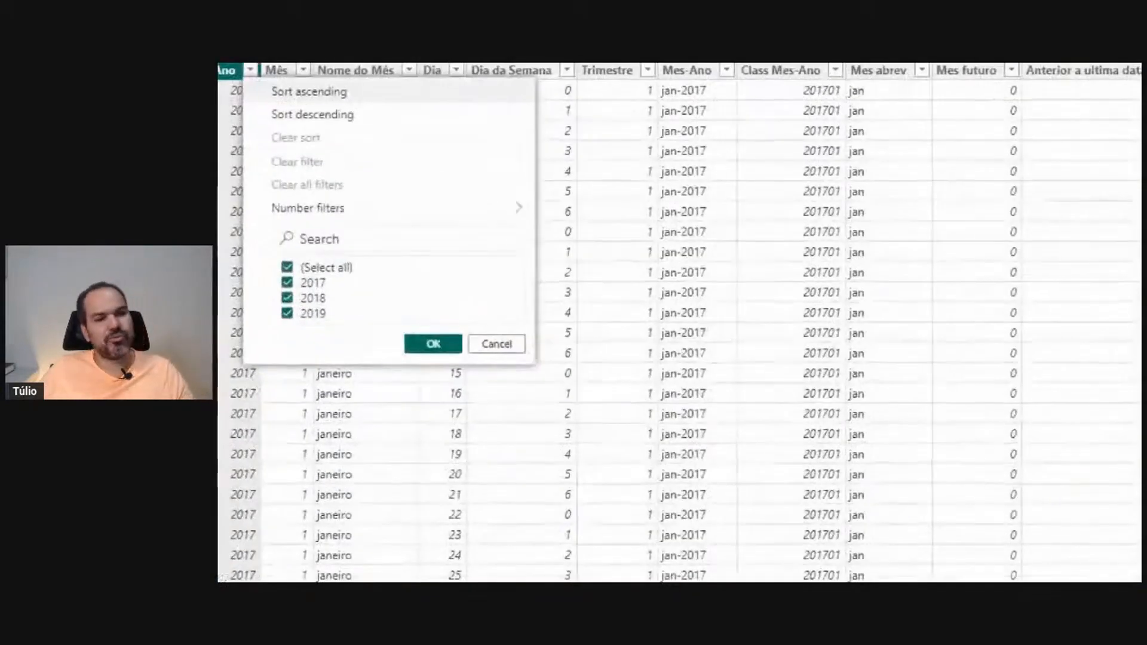
{"action": "left_click_drag", "start_coordinate": [331, 282], "coordinate": [349, 282]}
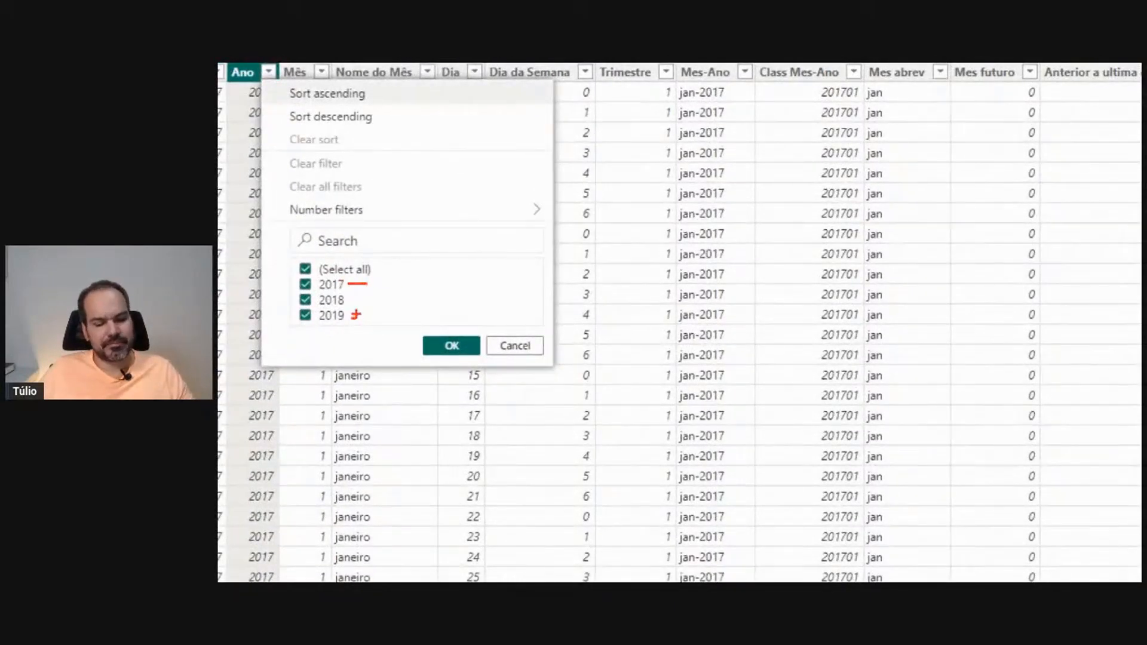
{"action": "key", "text": "Escape"}
{"action": "left_click", "coordinate": [866, 239]}
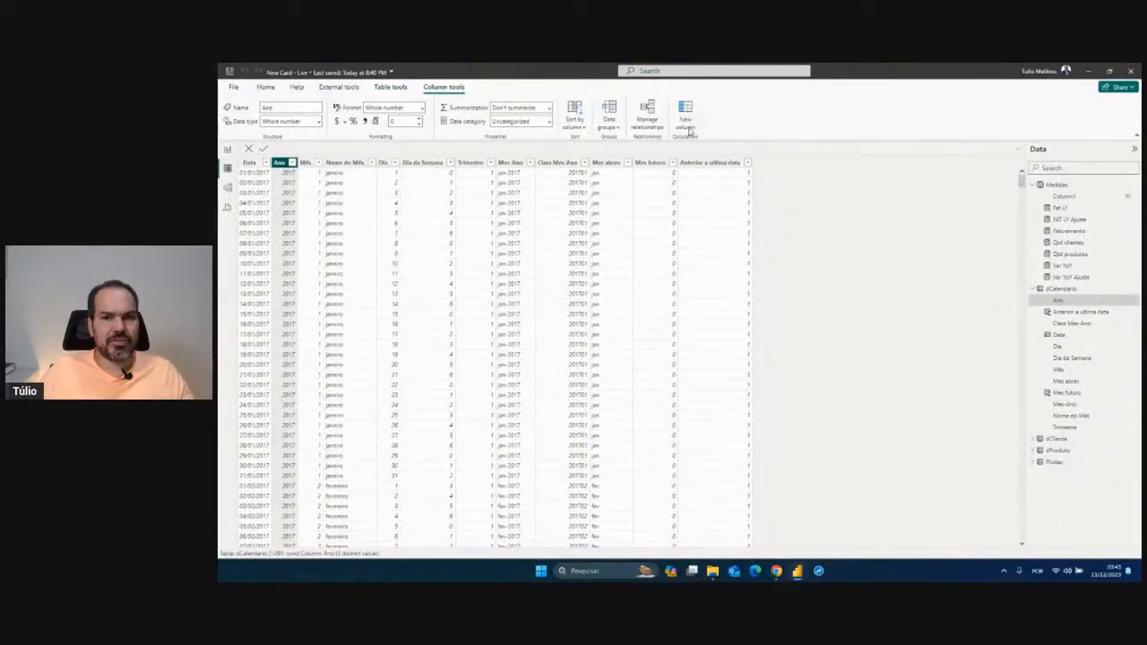
- Add a calculated column to dCalendario named Anterior a ultima data, returning 1 when dCalendario[Data] <= MAX(fNotas[Data emissao]) and otherwise 0
{"action": "left_click", "coordinate": [690, 130]}
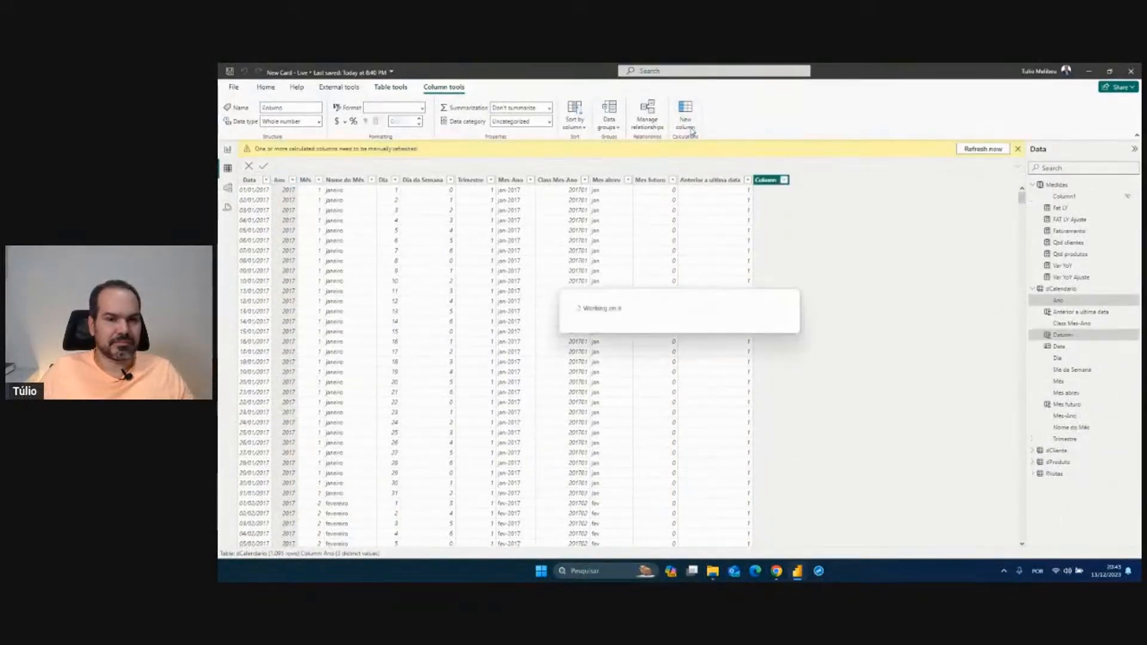
{"action": "key", "text": "ctrl+a"}
{"action": "type", "text": "Anterior a ultima data = VAR vUltima_data = MAX(fNotas[Data emissao]) VAR vResultado = IF(     dCalendario[Data] <= vUltima_data,         1,         0 ) RETURN vResultado"}
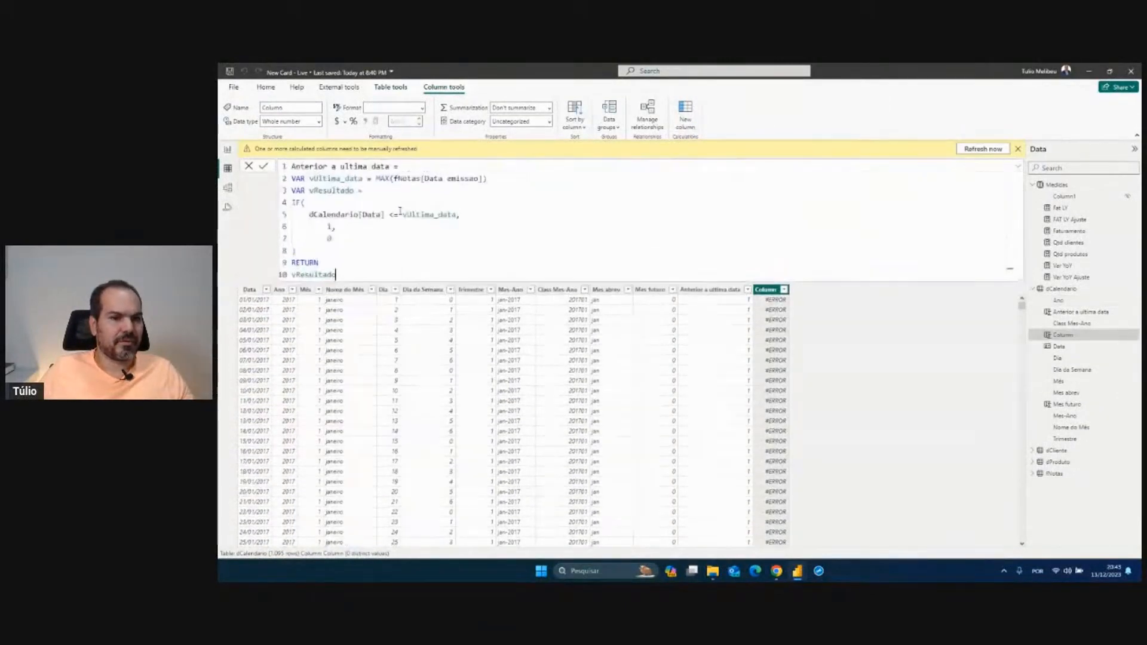
{"action": "scroll", "coordinate": [400, 210], "scroll_direction": "up", "scroll_amount": 4}
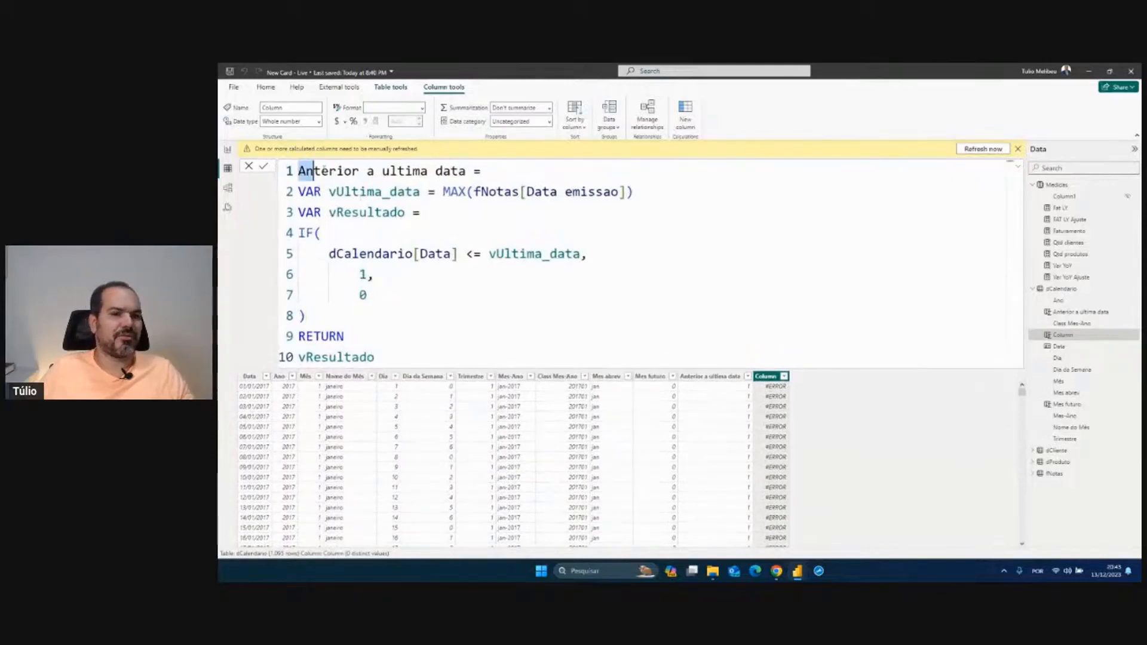
- Review the Anterior a ultima data formula: its name, the vUltima_data variable, the date comparison and the 1 or 0 results
{"action": "left_click_drag", "start_coordinate": [313, 172], "coordinate": [465, 172]}
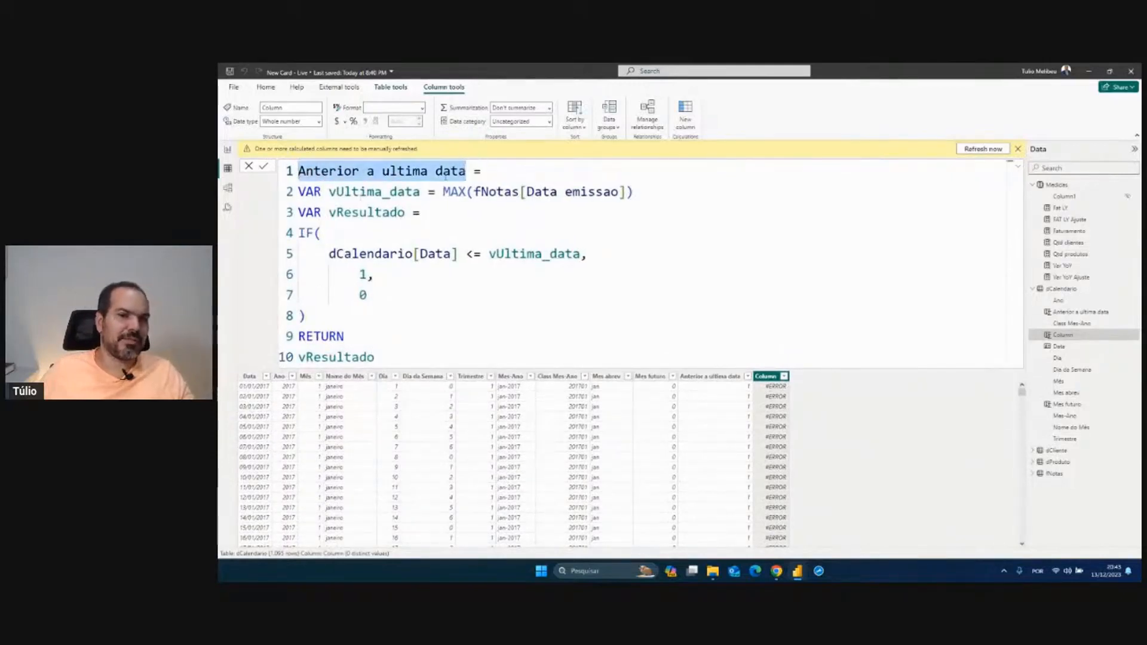
{"action": "double_click", "coordinate": [353, 192]}
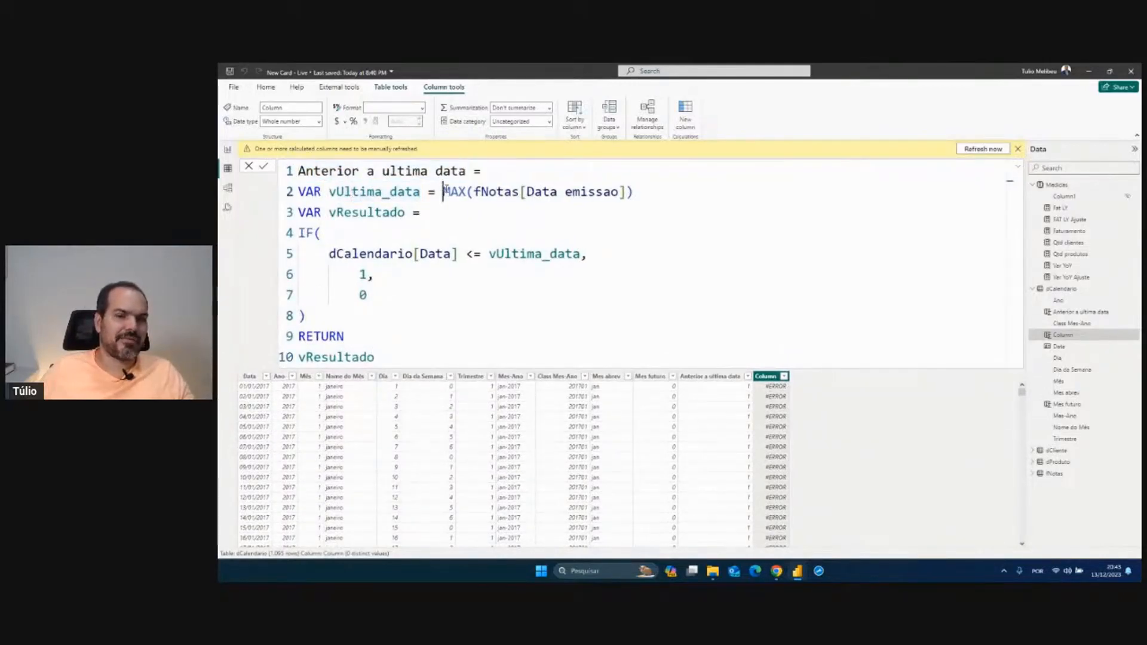
{"action": "left_click_drag", "start_coordinate": [442, 191], "coordinate": [660, 181]}
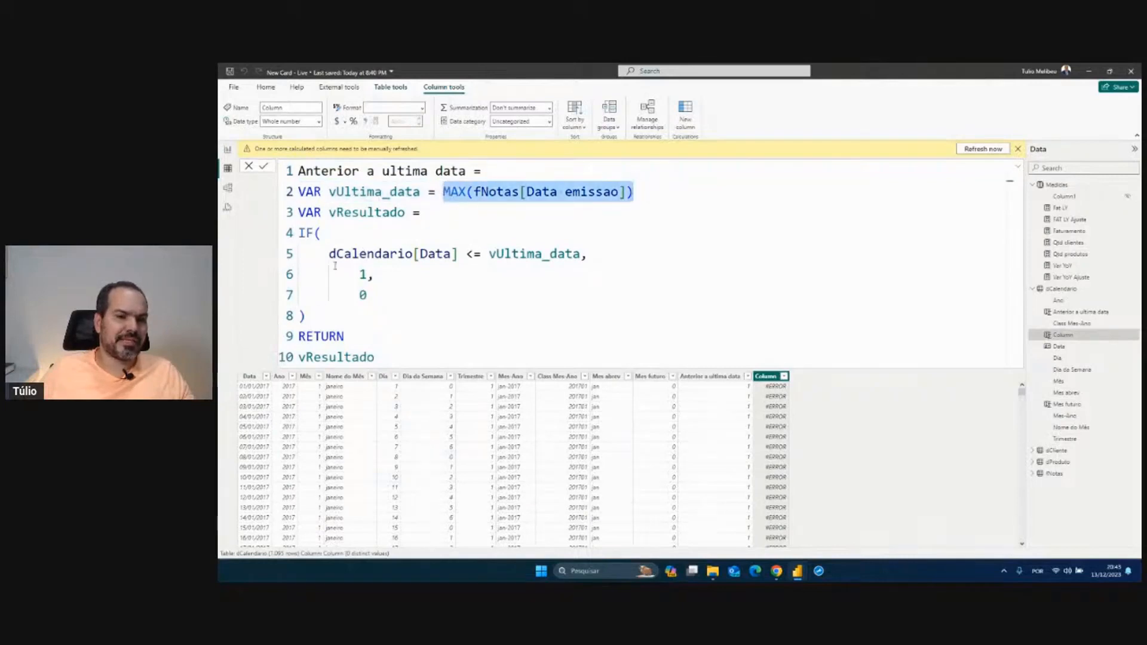
{"action": "left_click_drag", "start_coordinate": [328, 254], "coordinate": [451, 254]}
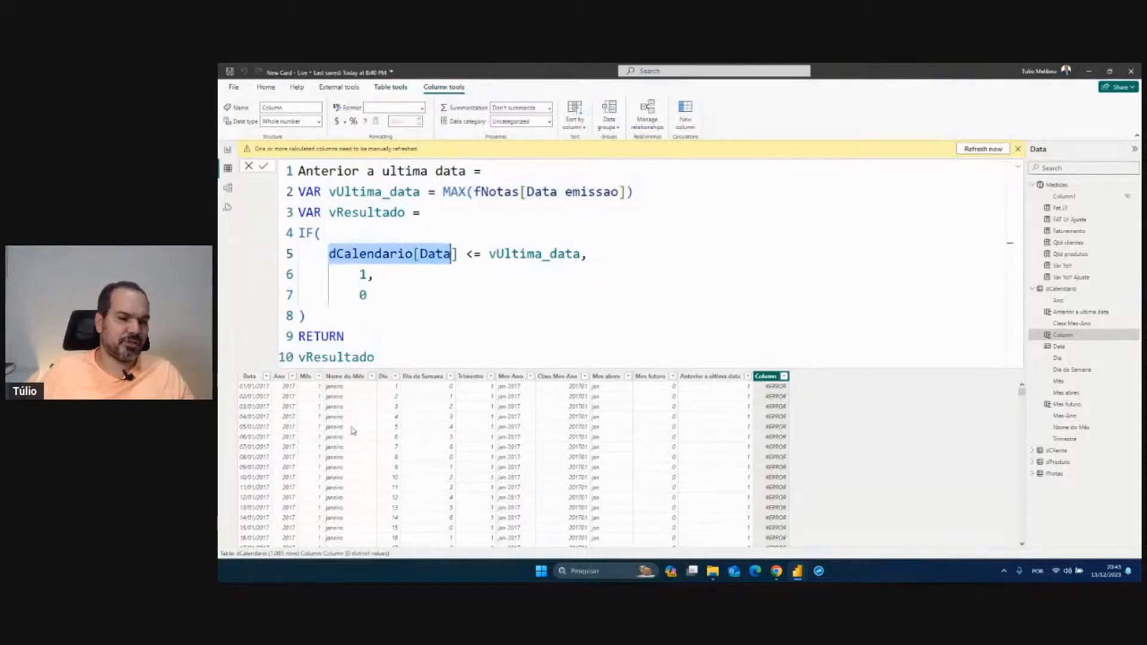
{"action": "left_click_drag", "start_coordinate": [458, 256], "coordinate": [580, 257]}
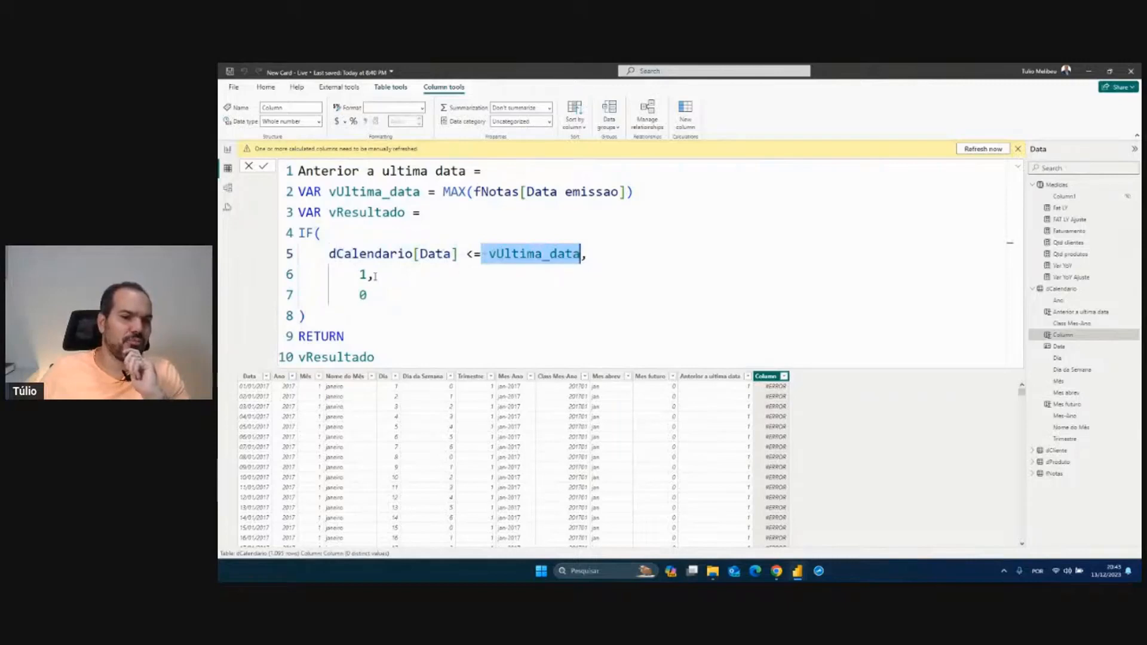
{"action": "left_click_drag", "start_coordinate": [369, 278], "coordinate": [345, 305]}
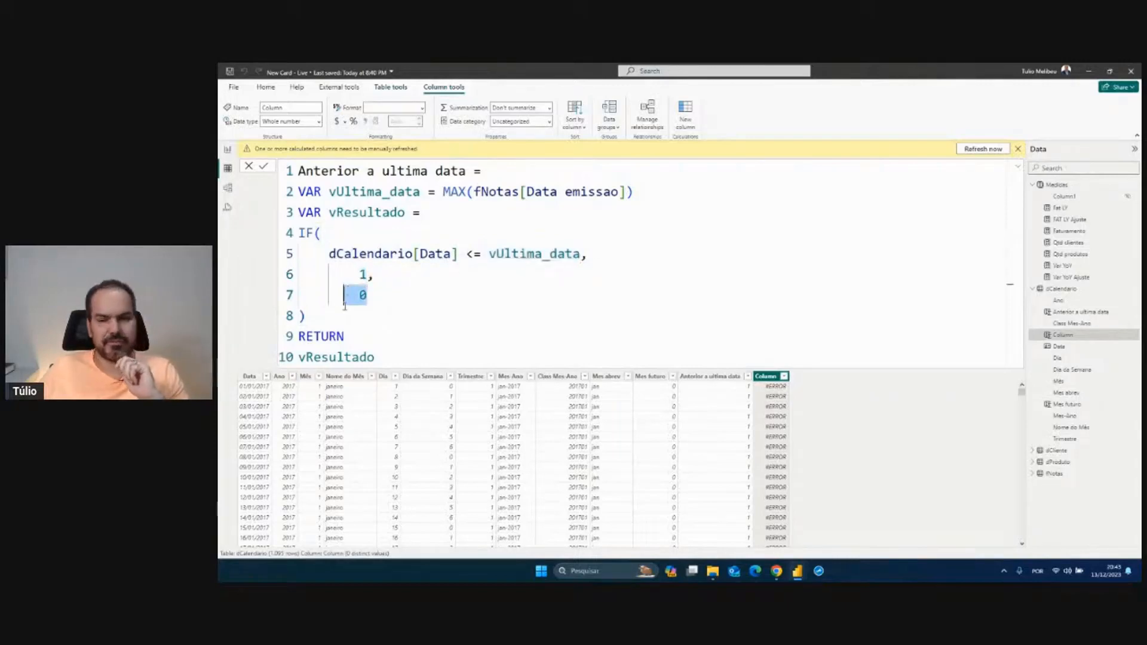
- Try to commit the new column under the name Anterior a ultima data, and delete that new column from dCalendario
{"action": "key", "text": "Return"}
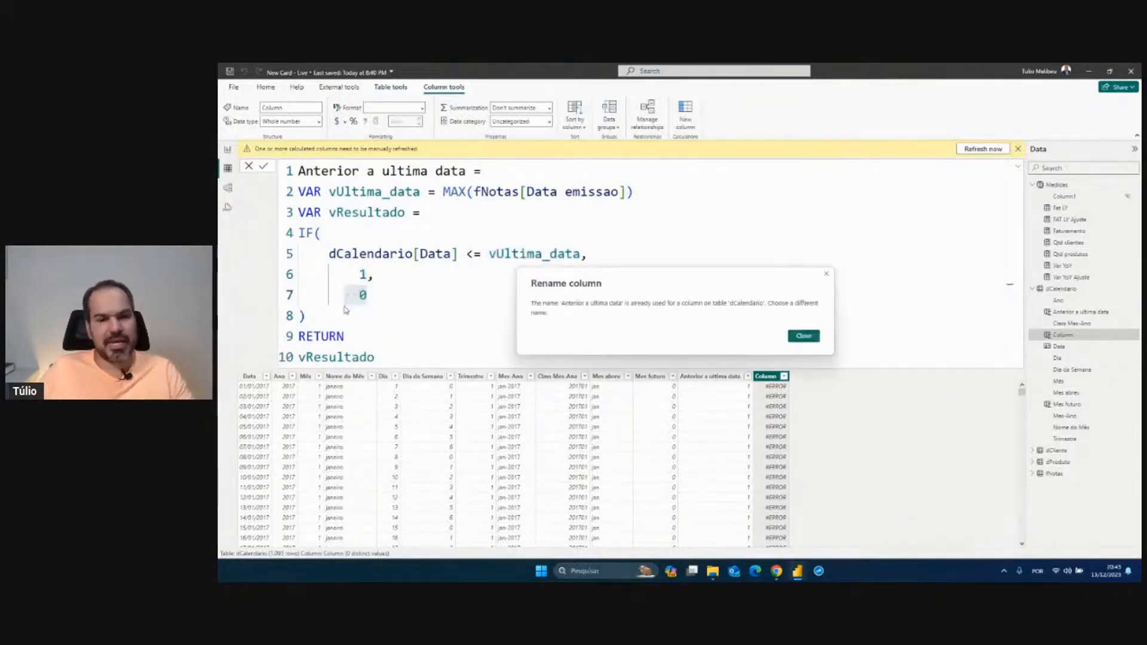
{"action": "left_click", "coordinate": [803, 336]}
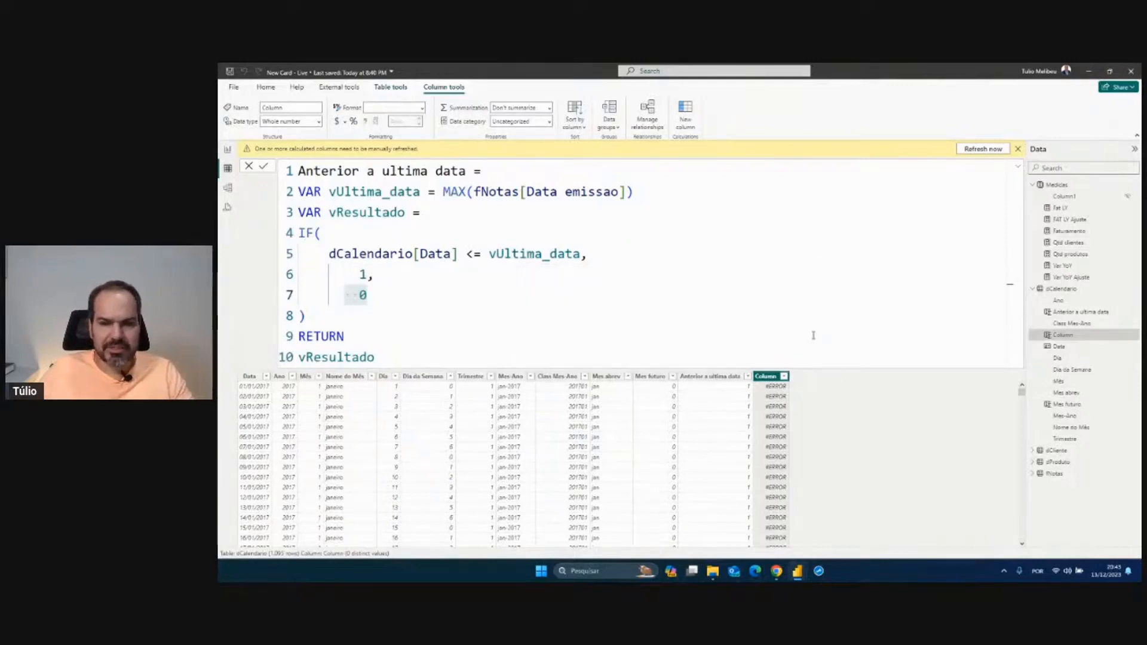
{"action": "right_click", "coordinate": [772, 378]}
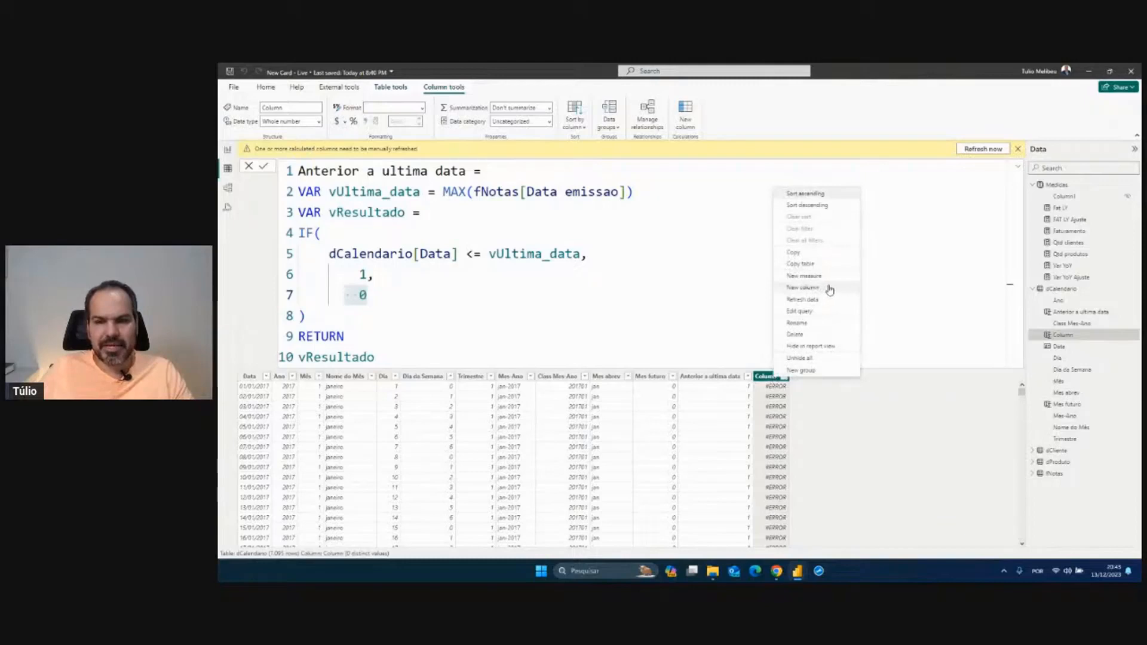
{"action": "left_click", "coordinate": [801, 333]}
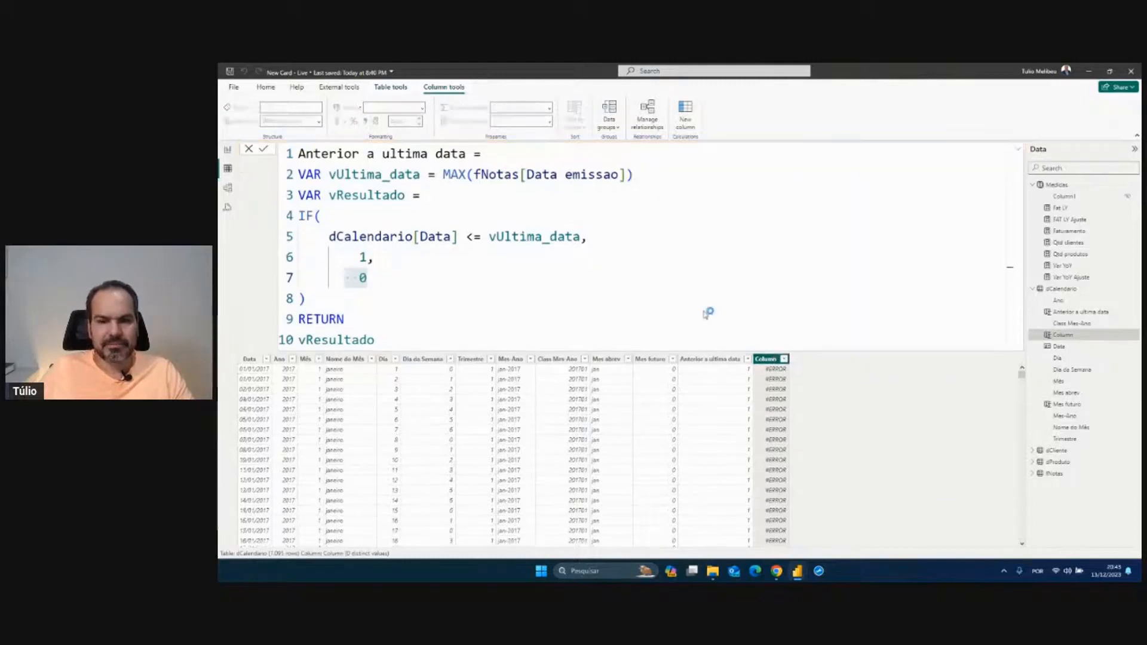
- Select the existing Anterior a ultima data column and filter it to show only rows with value 0
{"action": "left_click", "coordinate": [738, 227]}
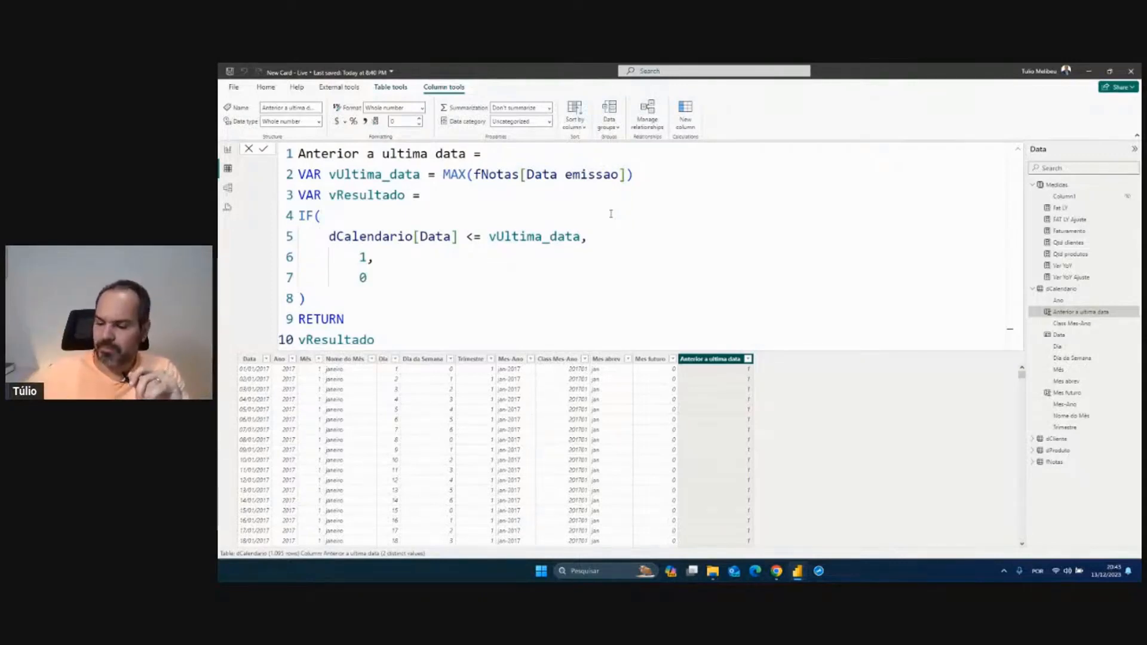
{"action": "left_click", "coordinate": [747, 359]}
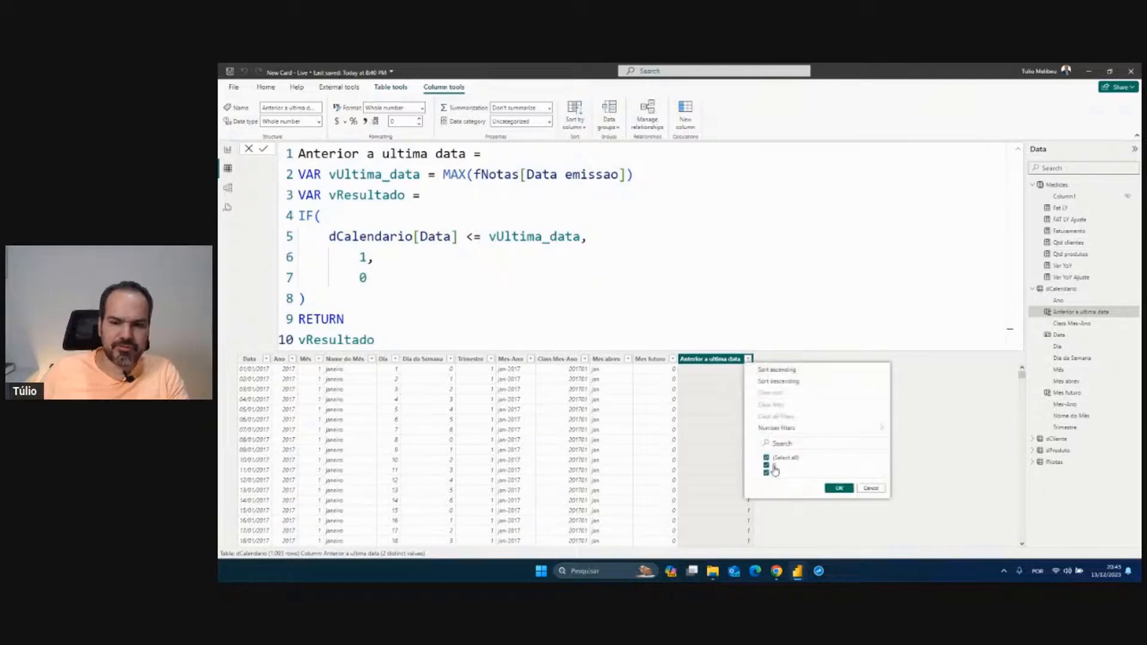
{"action": "left_click", "coordinate": [767, 473]}
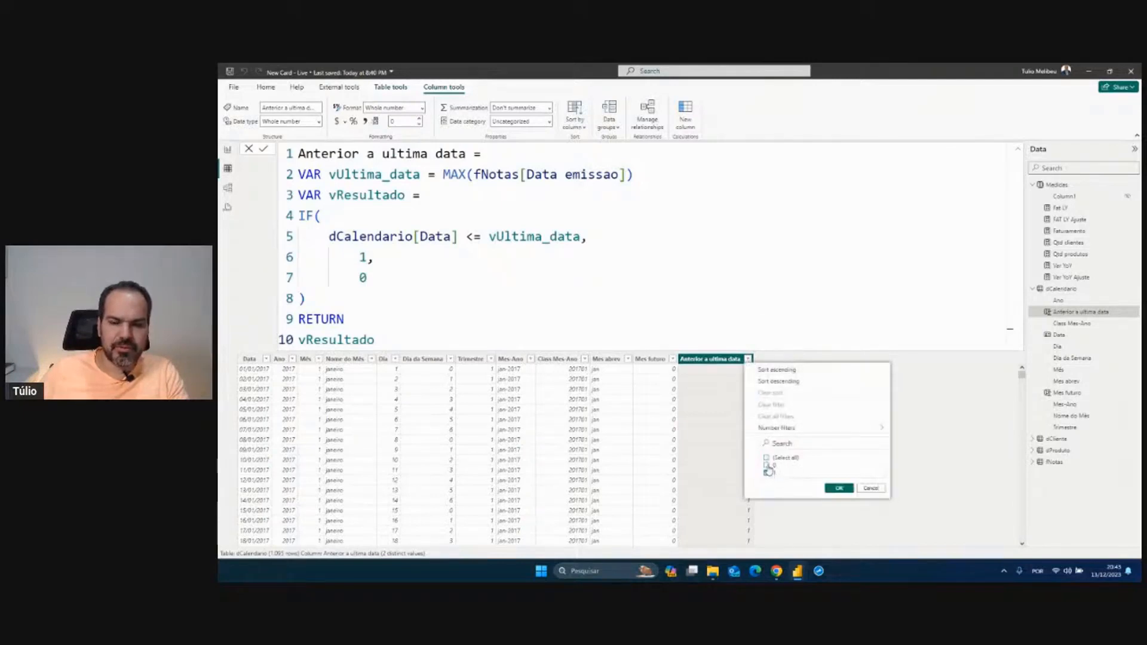
{"action": "left_click", "coordinate": [839, 489]}
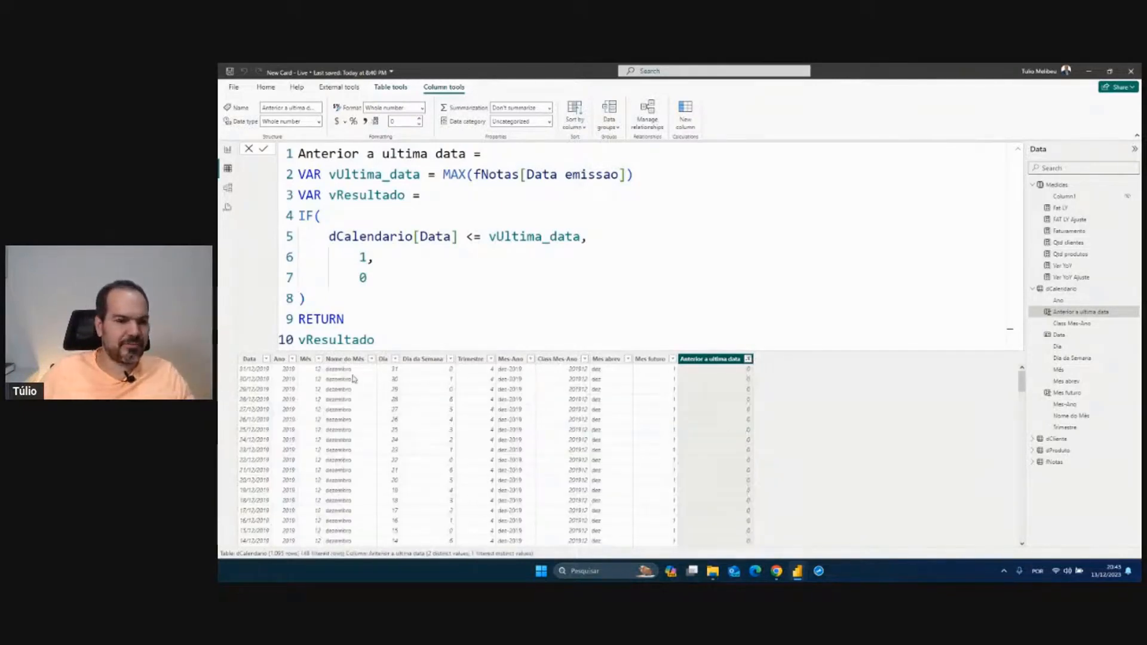
- Examine which months the Nome do Mês filter lists for the filtered calendar rows
{"action": "left_click", "coordinate": [365, 360]}
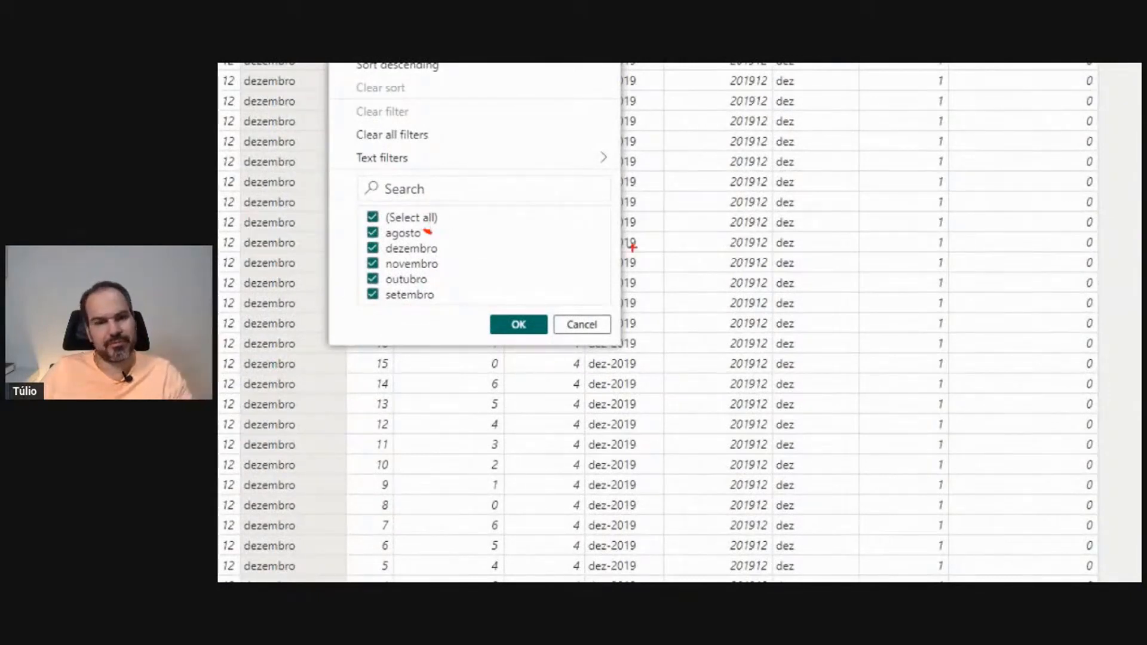
{"action": "mouse_move", "coordinate": [444, 283]}
{"action": "left_mouse_down"}
{"action": "mouse_move", "coordinate": [465, 269]}
{"action": "mouse_move", "coordinate": [465, 250]}
{"action": "left_mouse_up"}
{"action": "key", "text": "Escape"}
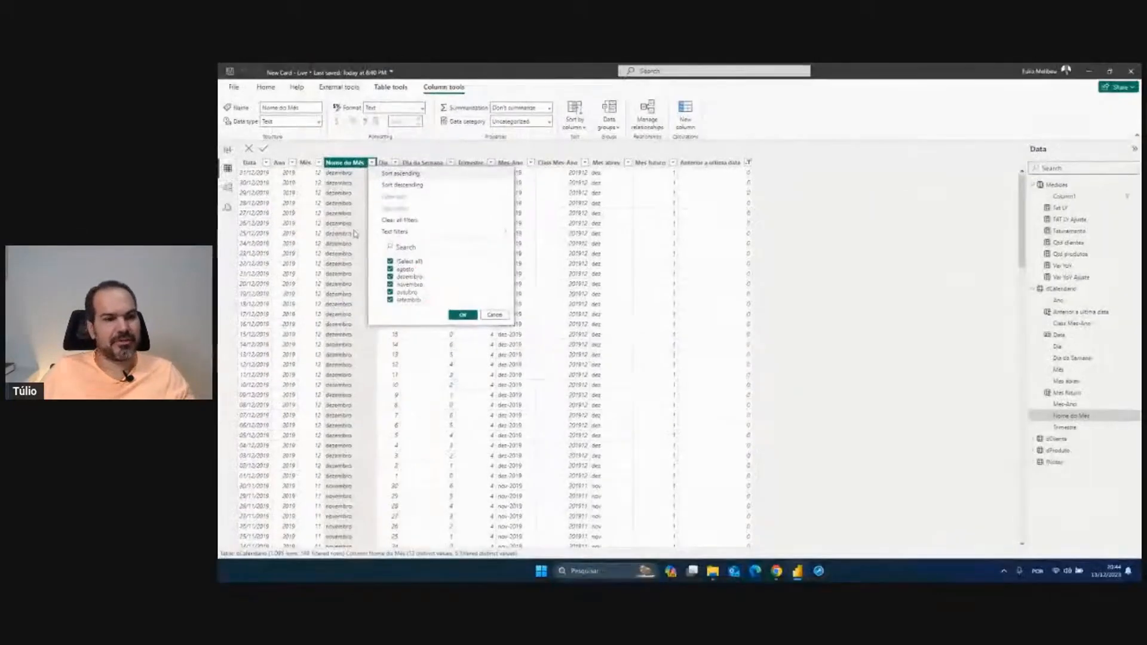
- Check which years the Ano filter lists for the filtered calendar rows, leaving that filter unchanged
{"action": "left_click", "coordinate": [289, 162]}
{"action": "left_click", "coordinate": [291, 162]}
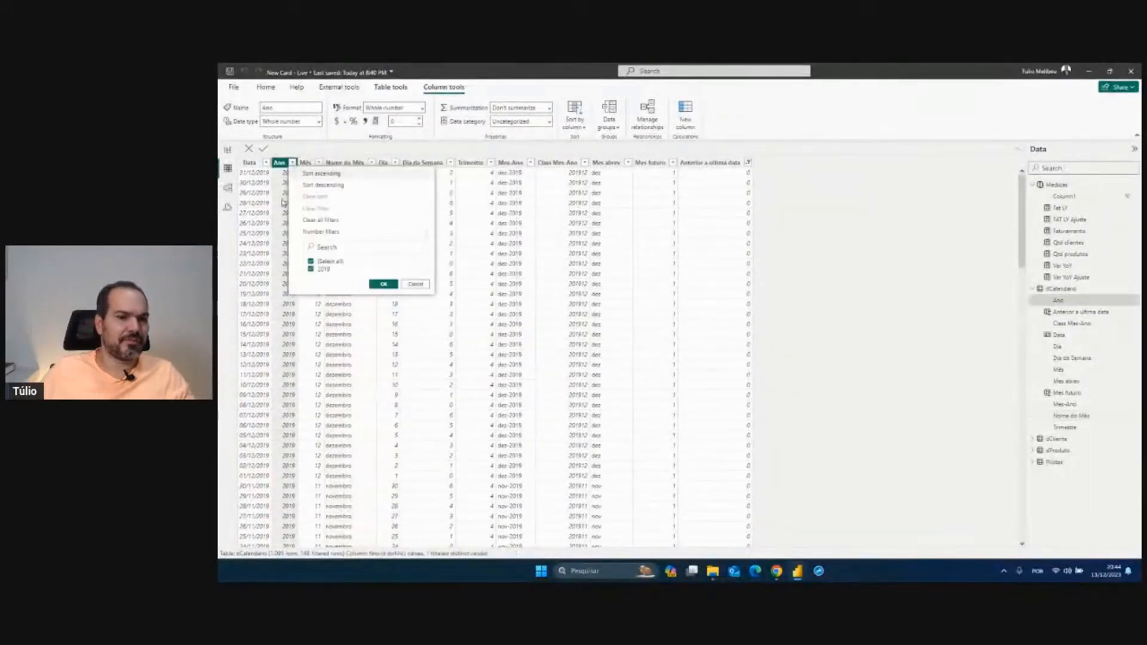
{"action": "left_click", "coordinate": [412, 286]}
- Filter the Anterior a ultima data column to show rows with both 0 and 1, and highlight the column's name in its formula
{"action": "left_click", "coordinate": [748, 163]}
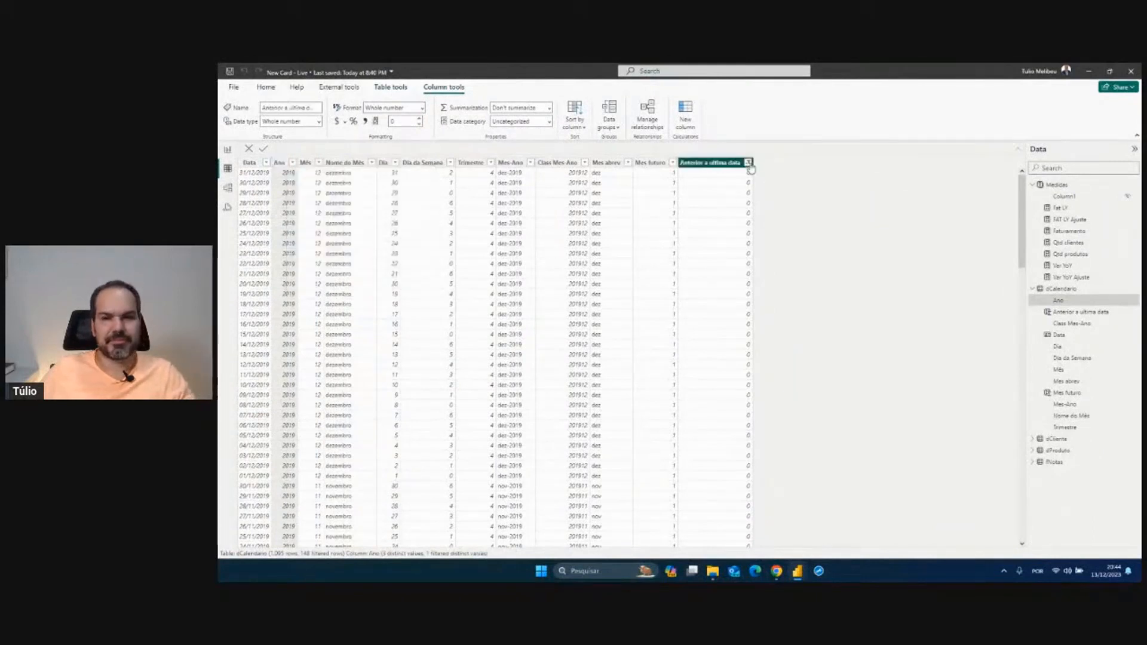
{"action": "left_click", "coordinate": [777, 465]}
{"action": "left_click", "coordinate": [777, 473]}
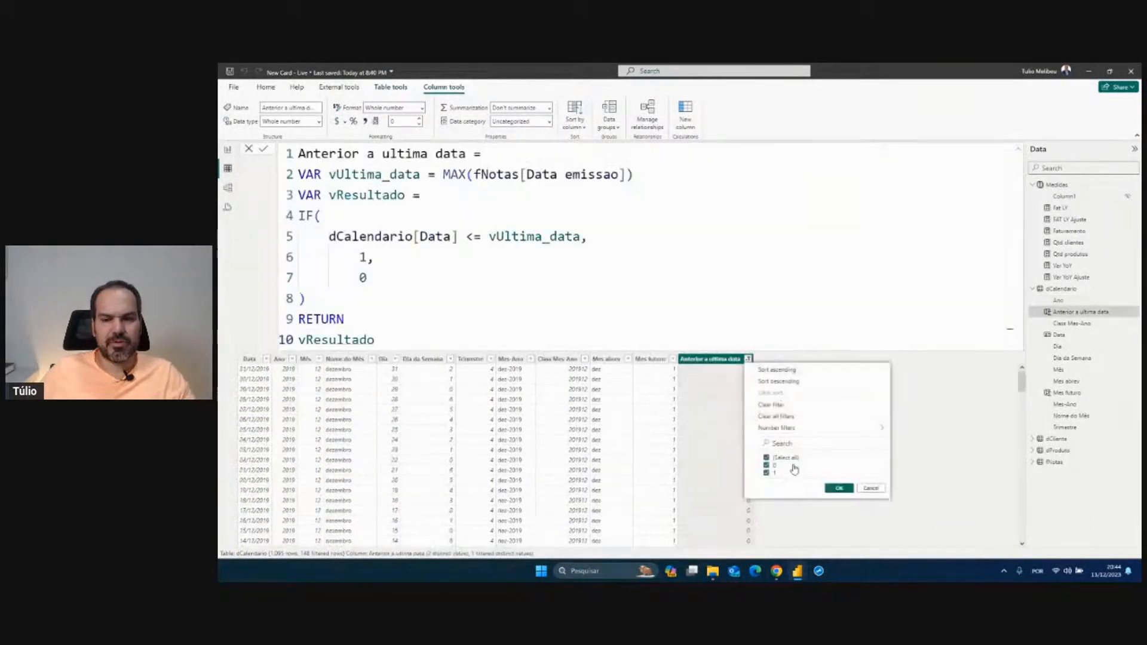
{"action": "left_click", "coordinate": [839, 488]}
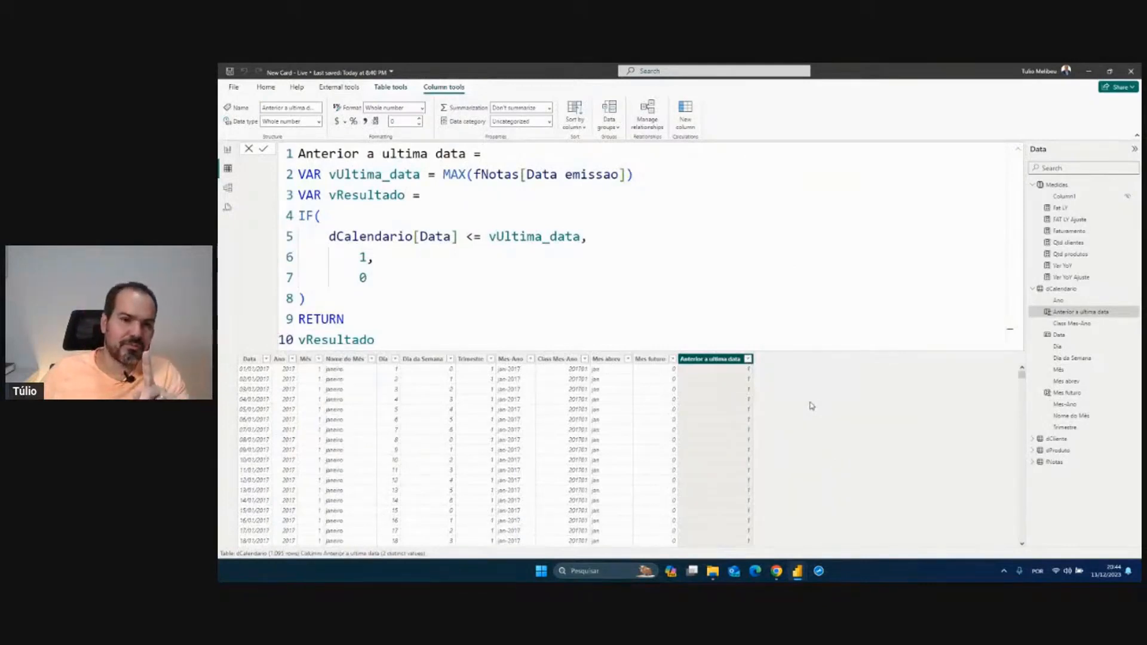
{"action": "left_click_drag", "start_coordinate": [476, 156], "coordinate": [291, 162]}
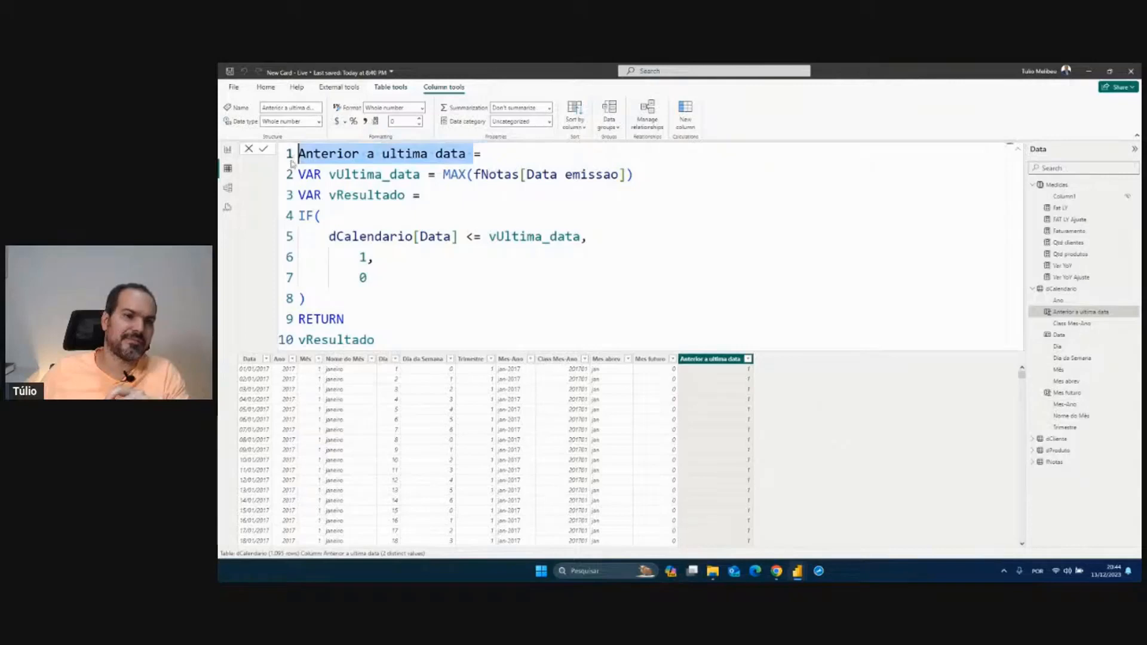
- Return to the report view and open the formula of the Fat LY measure
{"action": "left_click", "coordinate": [226, 151]}
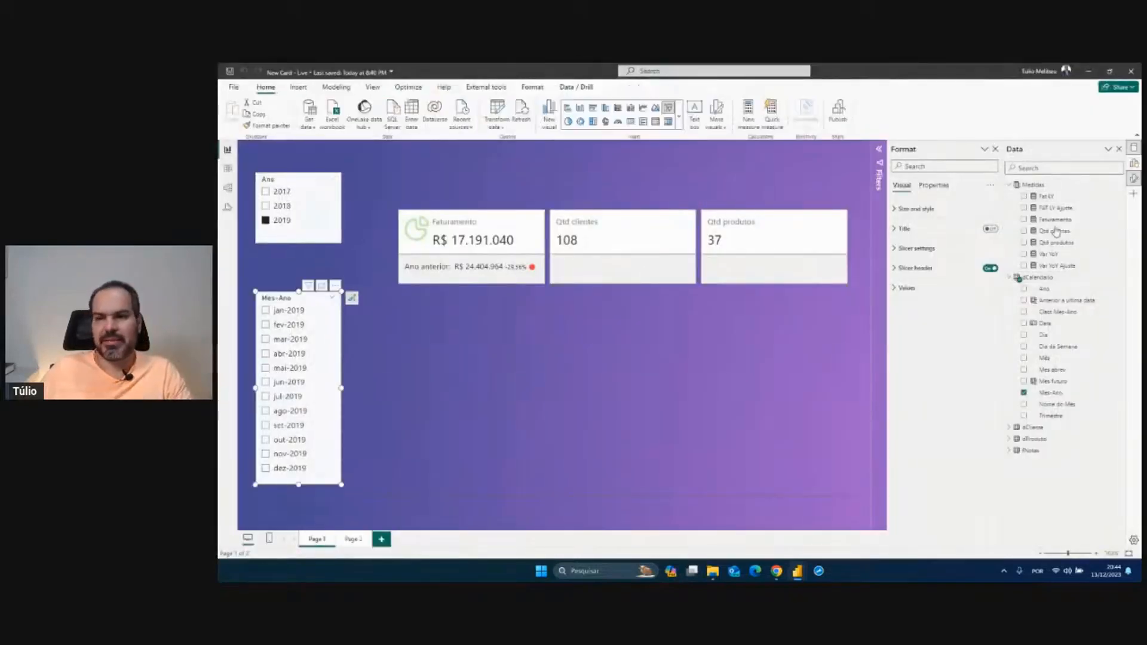
{"action": "left_click", "coordinate": [1053, 207]}
{"action": "left_click", "coordinate": [1046, 196]}
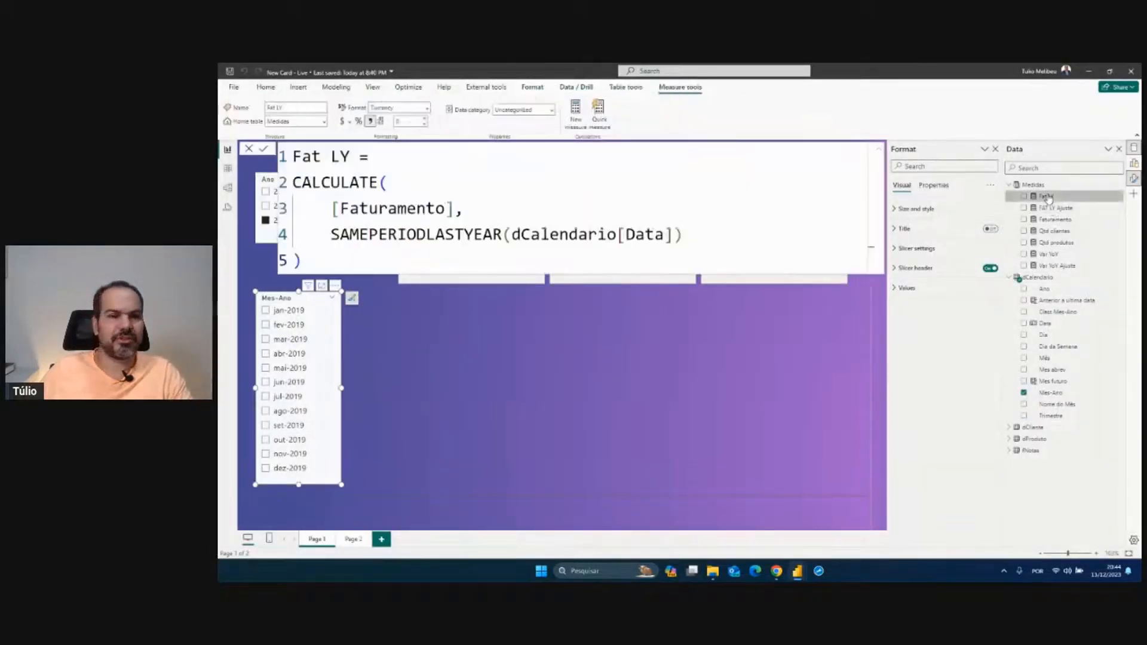
- Insert an empty line after the [Faturamento] argument in the Fat LY formula, above the SAMEPERIODLASTYEAR expression
{"action": "left_click", "coordinate": [487, 217]}
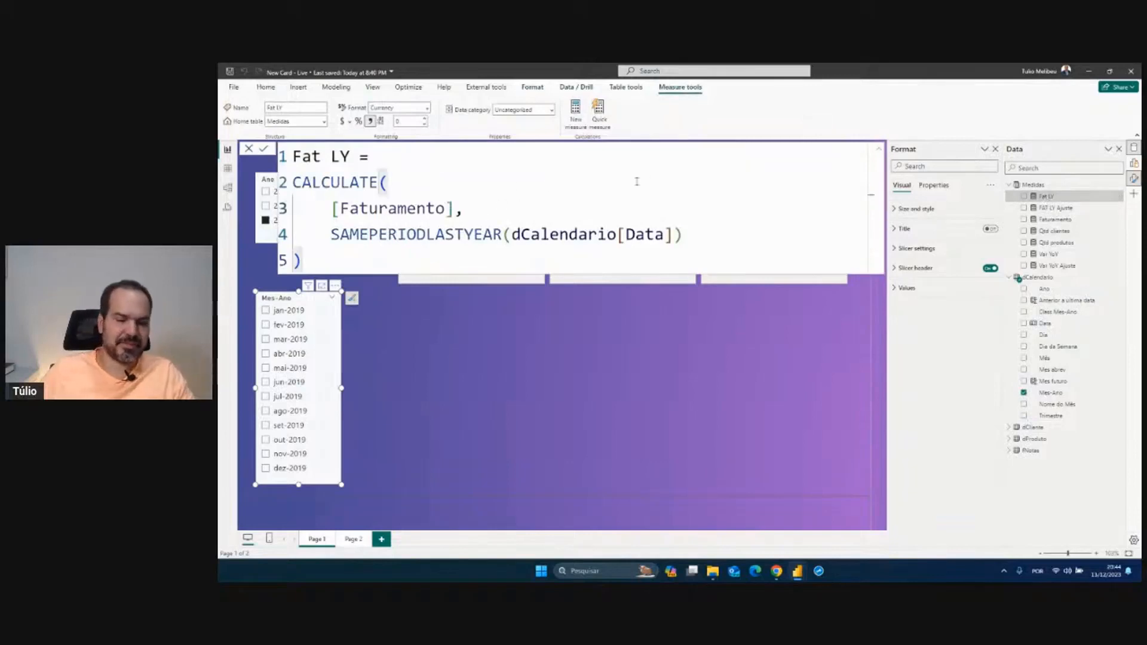
{"action": "key", "text": "shift+Return"}
{"action": "key", "text": "Down"}
{"action": "key", "text": "End"}
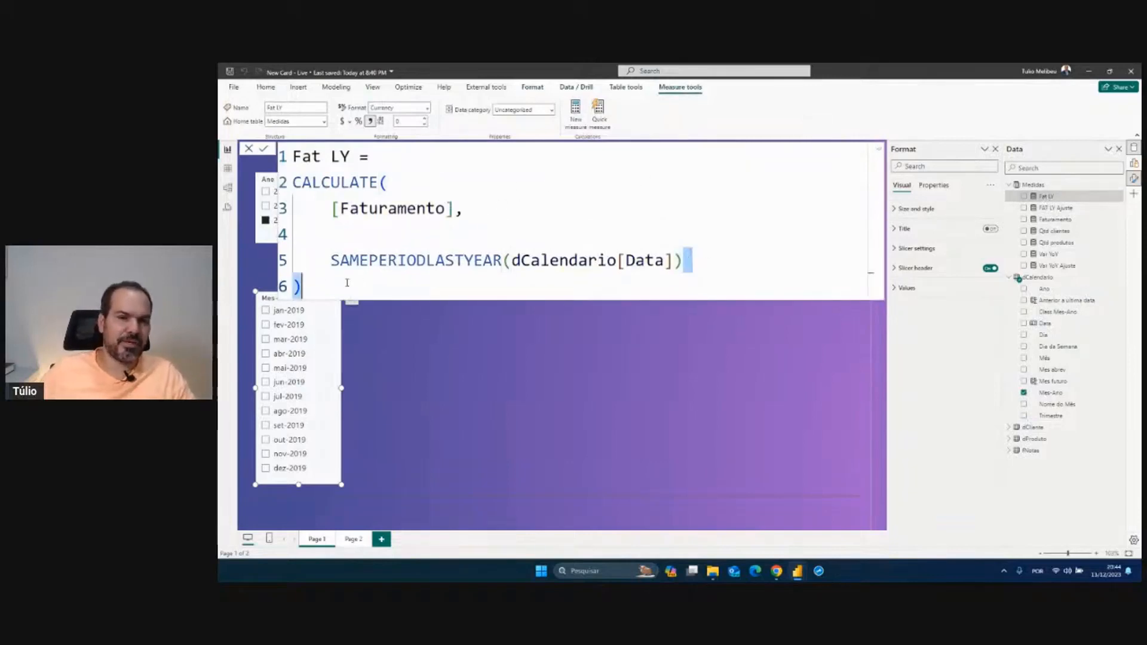
{"action": "key", "text": "shift+Home"}
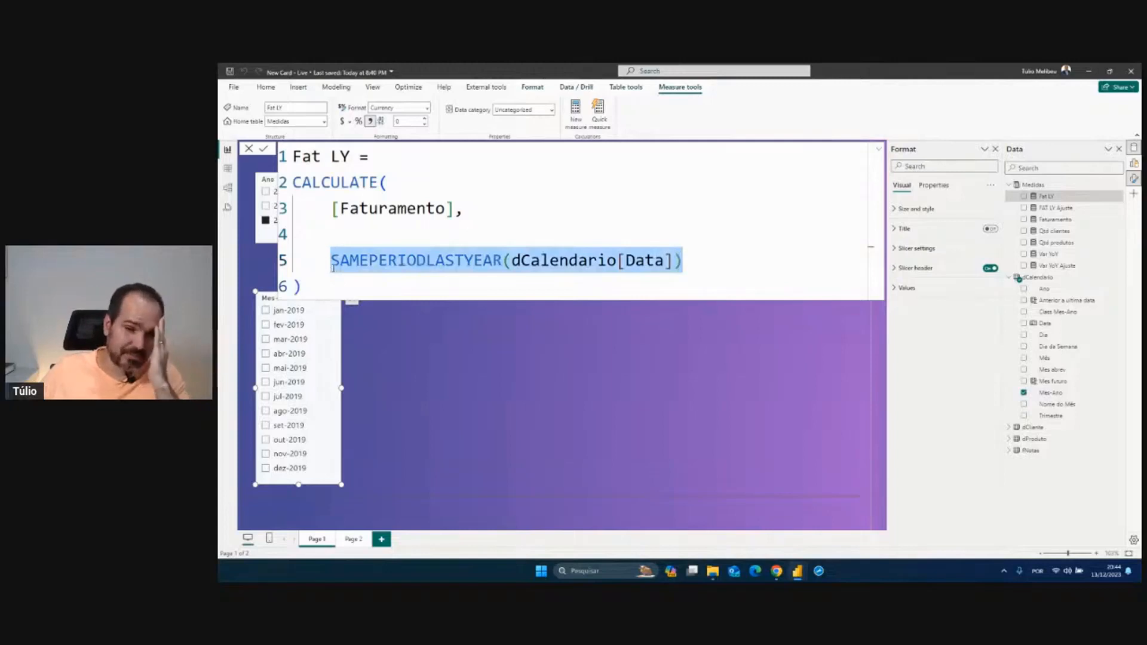
{"action": "mouse_move", "coordinate": [687, 263]}
{"action": "left_mouse_down"}
{"action": "mouse_move", "coordinate": [327, 271]}
{"action": "mouse_move", "coordinate": [664, 242]}
{"action": "mouse_move", "coordinate": [688, 261]}
{"action": "left_mouse_up"}
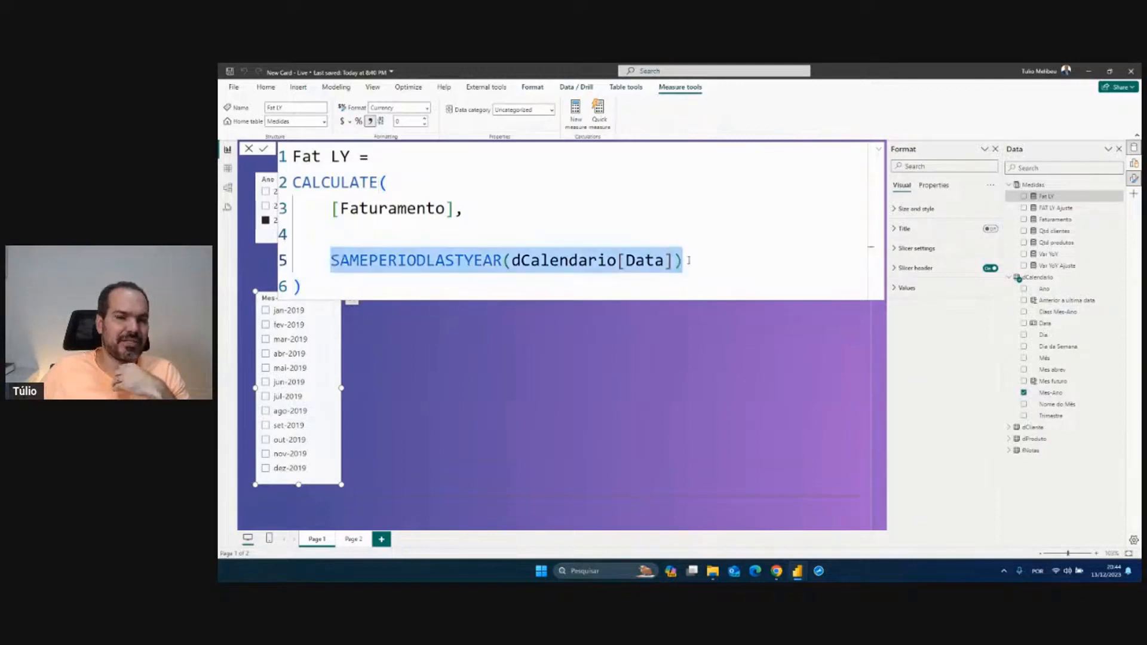
{"action": "left_click", "coordinate": [332, 237]}
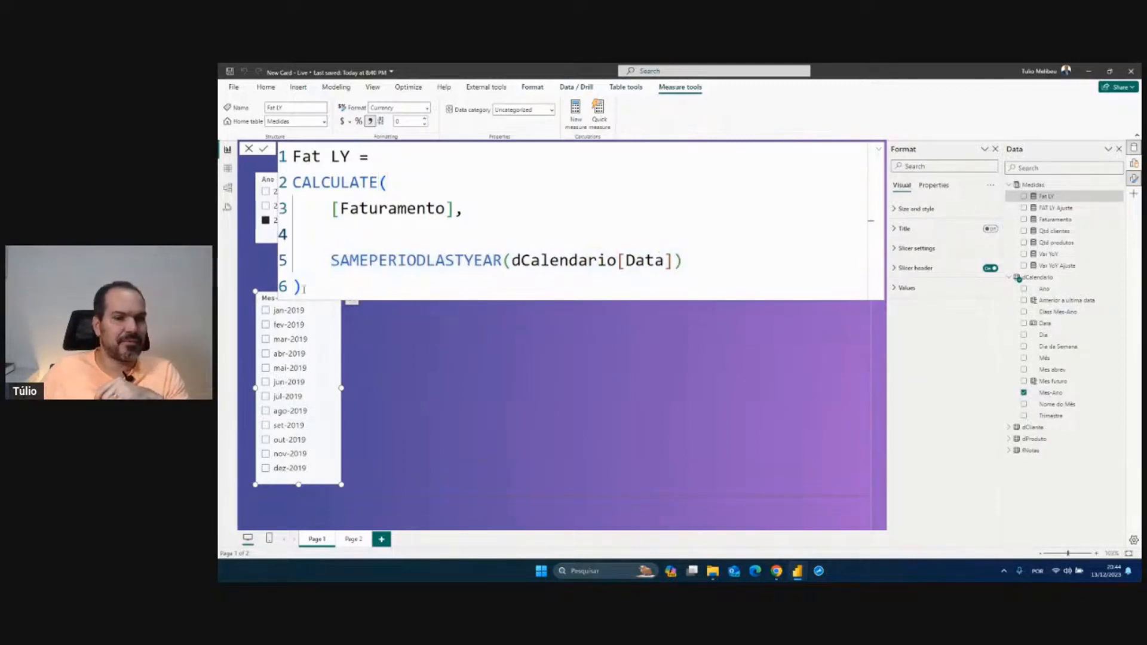
- Add CALCULATETABLE( on the empty line and indent SAMEPERIODLASTYEAR(dCalendario[Data]) beneath it as its table argument
{"action": "type", "text": "cal"}
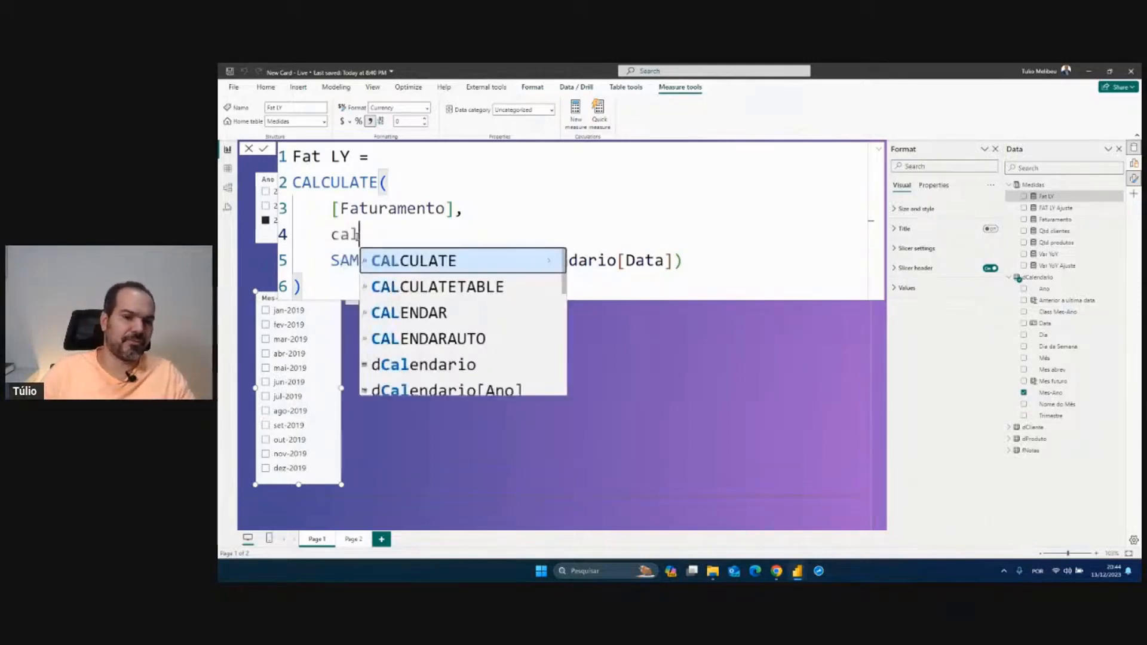
{"action": "key", "text": "Down"}
{"action": "key", "text": "Tab"}
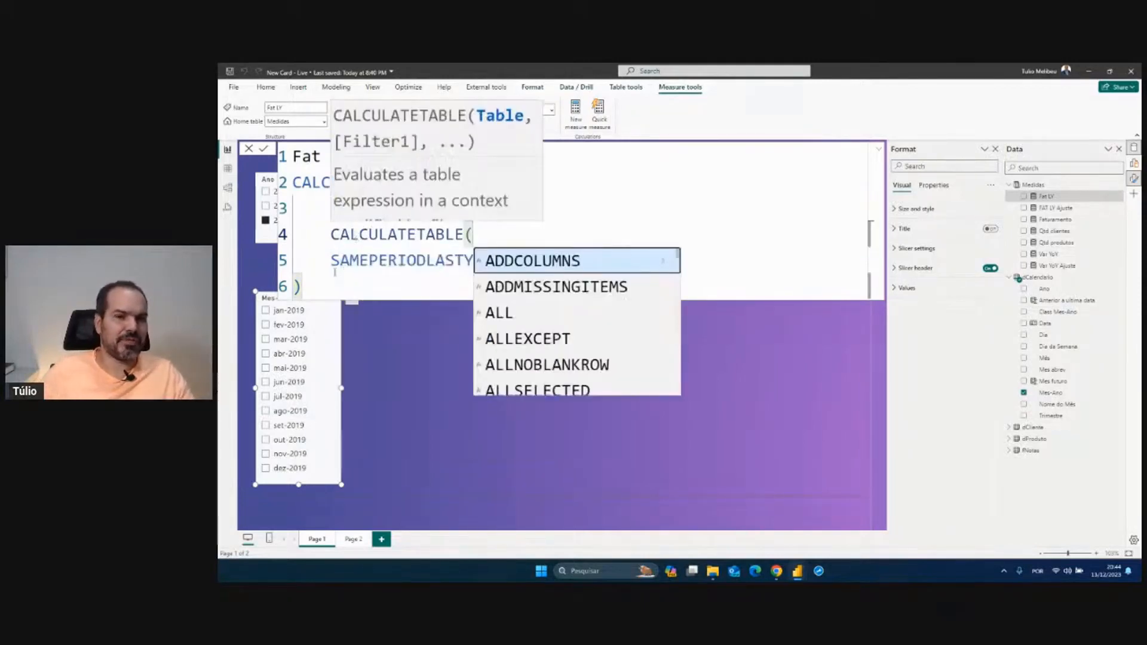
{"action": "left_click", "coordinate": [330, 261]}
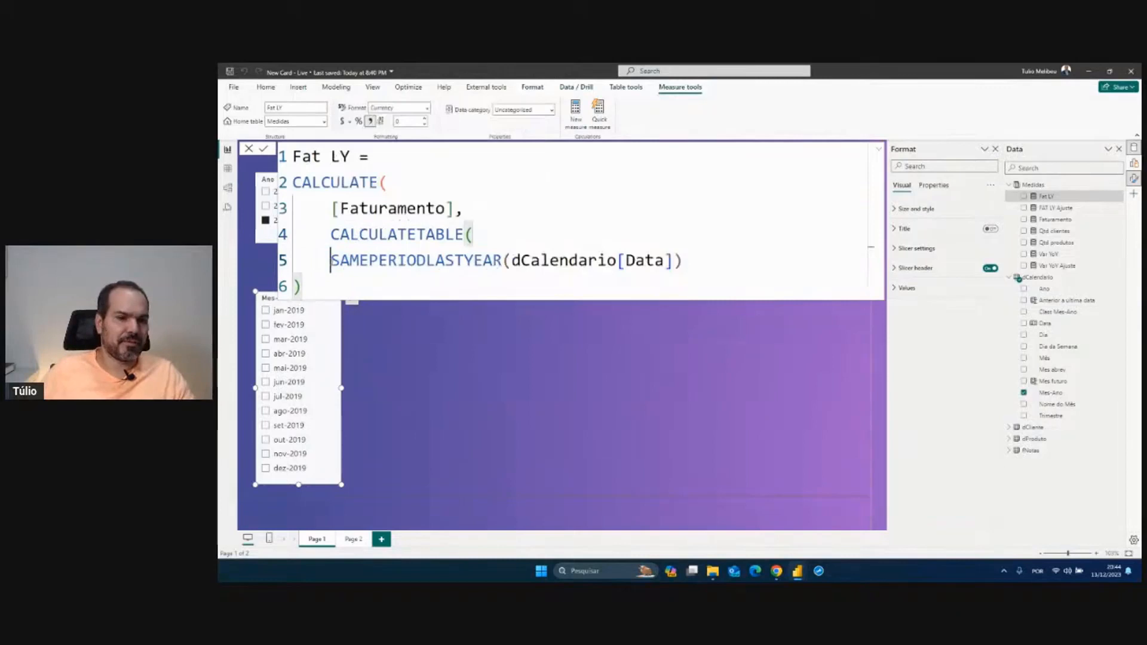
{"action": "key", "text": "Tab"}
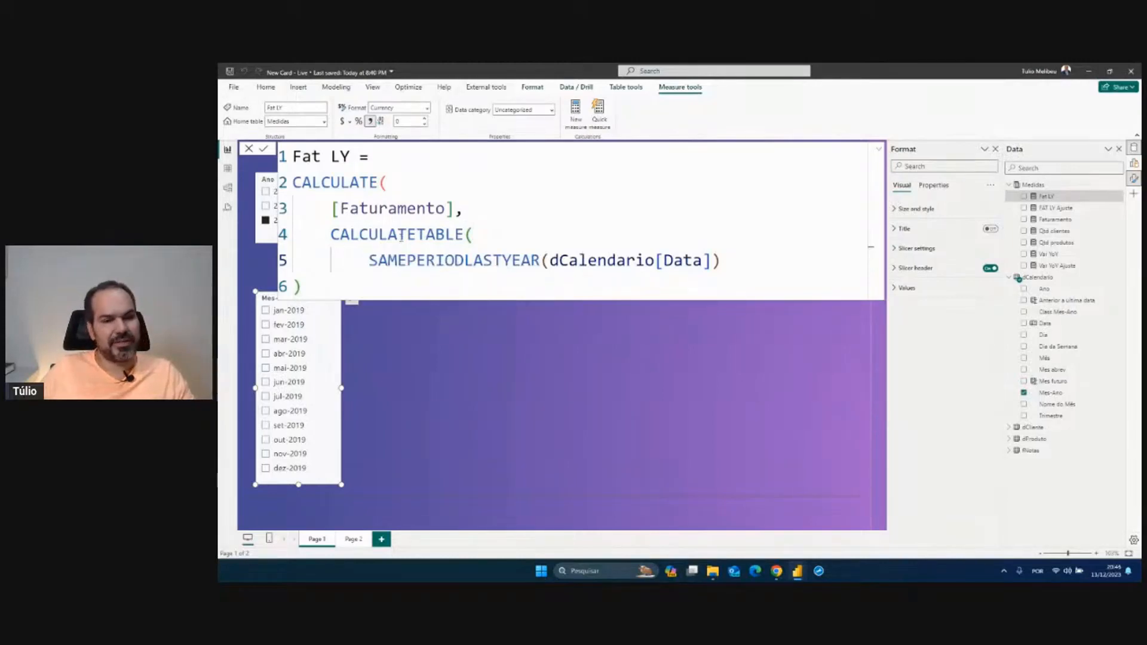
- Add dCalendario[Anterior a ultima data] = 1 on a new line as the CALCULATETABLE filter after SAMEPERIODLASTYEAR
{"action": "left_click_drag", "start_coordinate": [371, 258], "coordinate": [741, 257]}
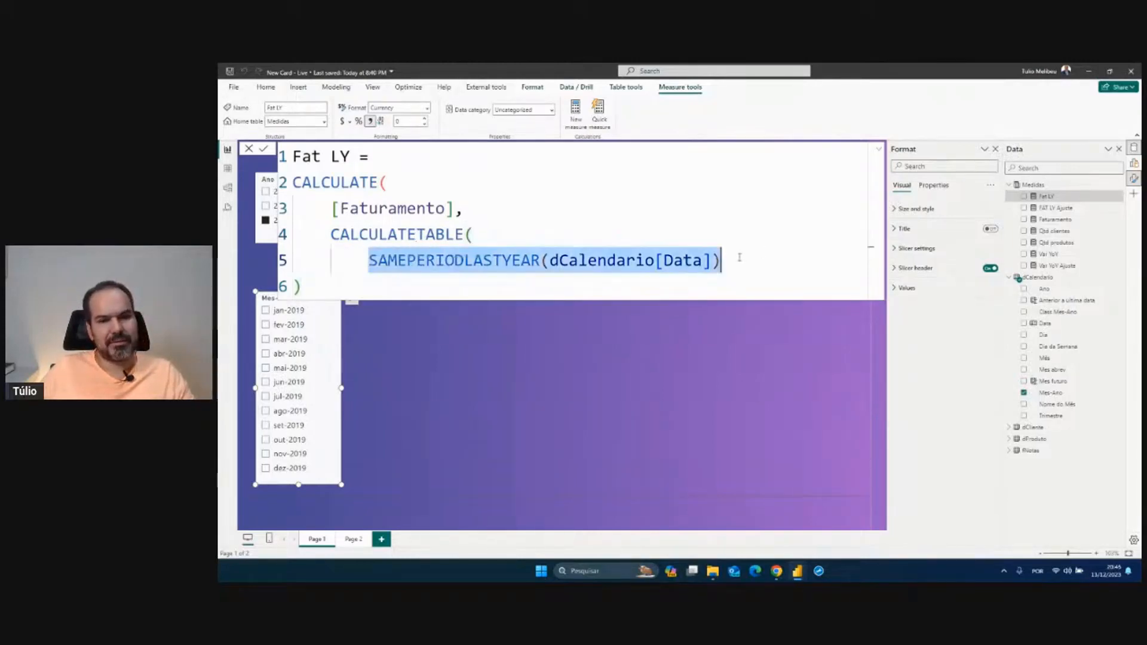
{"action": "left_click", "coordinate": [729, 261]}
{"action": "type", "text": ","}
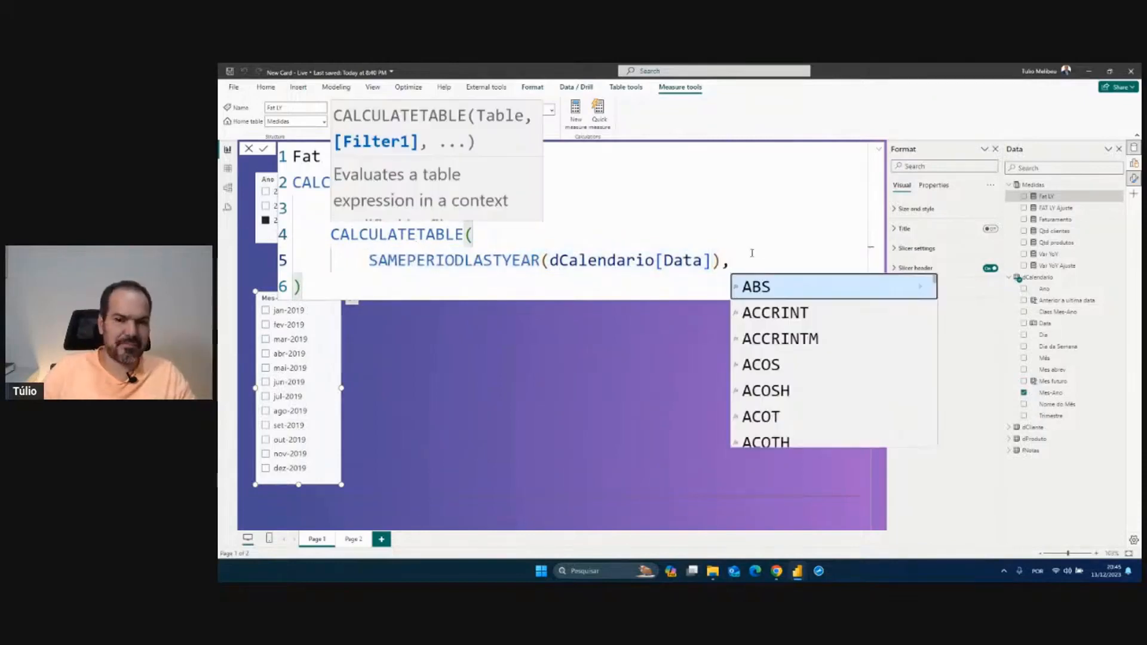
{"action": "key", "text": "shift+Return"}
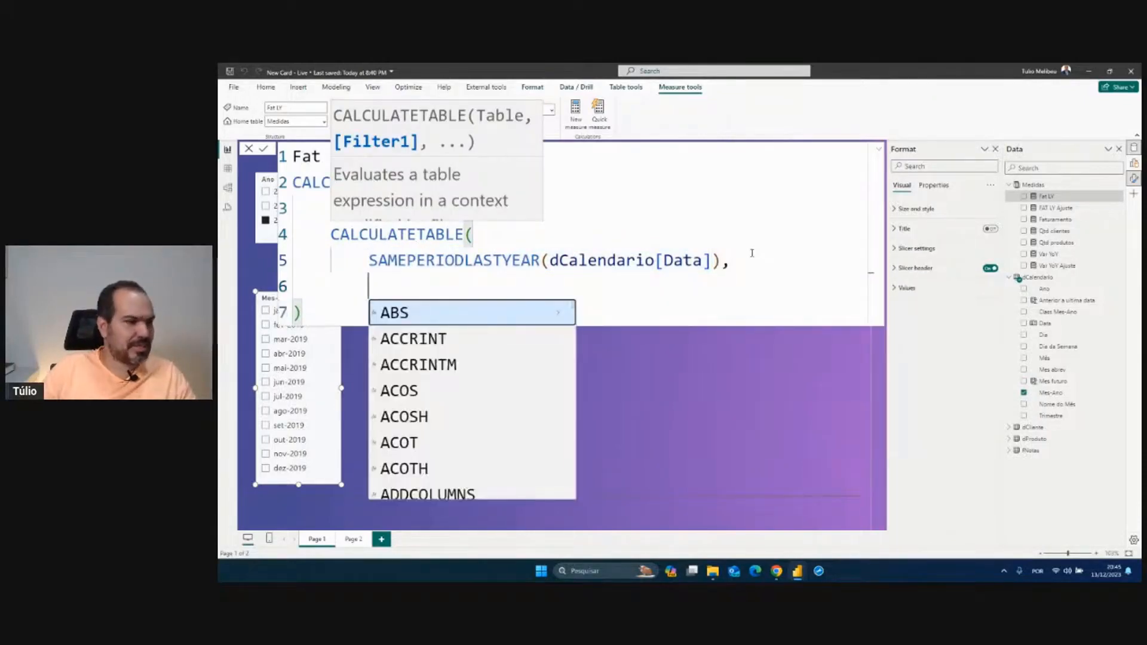
{"action": "type", "text": "dcal"}
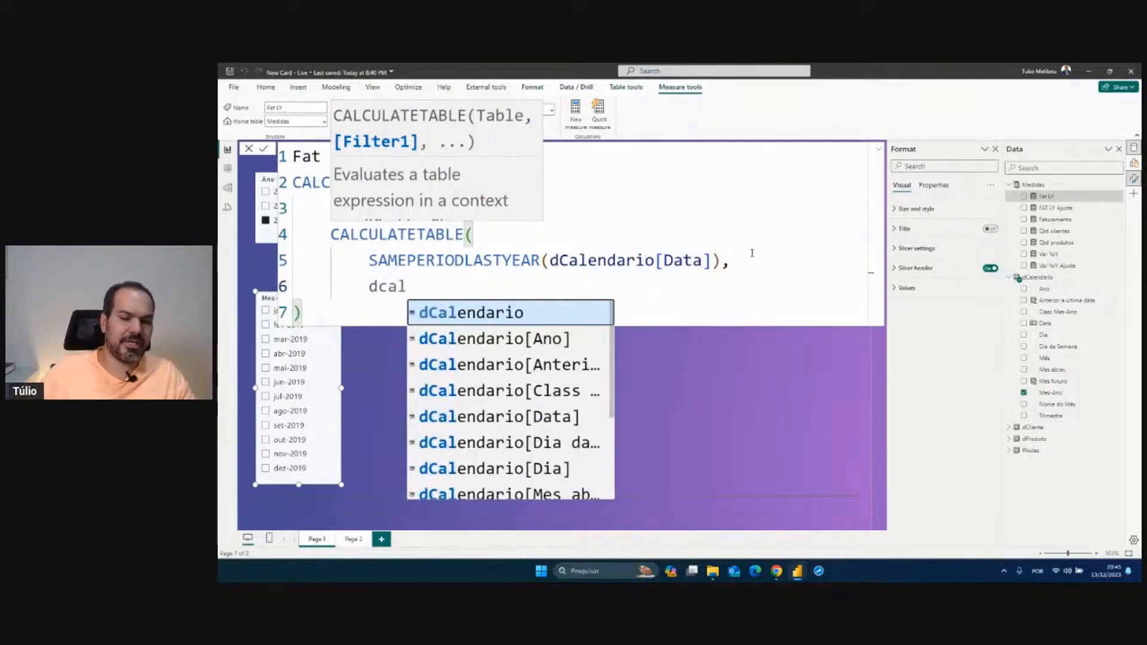
{"action": "key", "text": "Down"}
{"action": "key", "text": "Down"}
{"action": "key", "text": "Tab"}
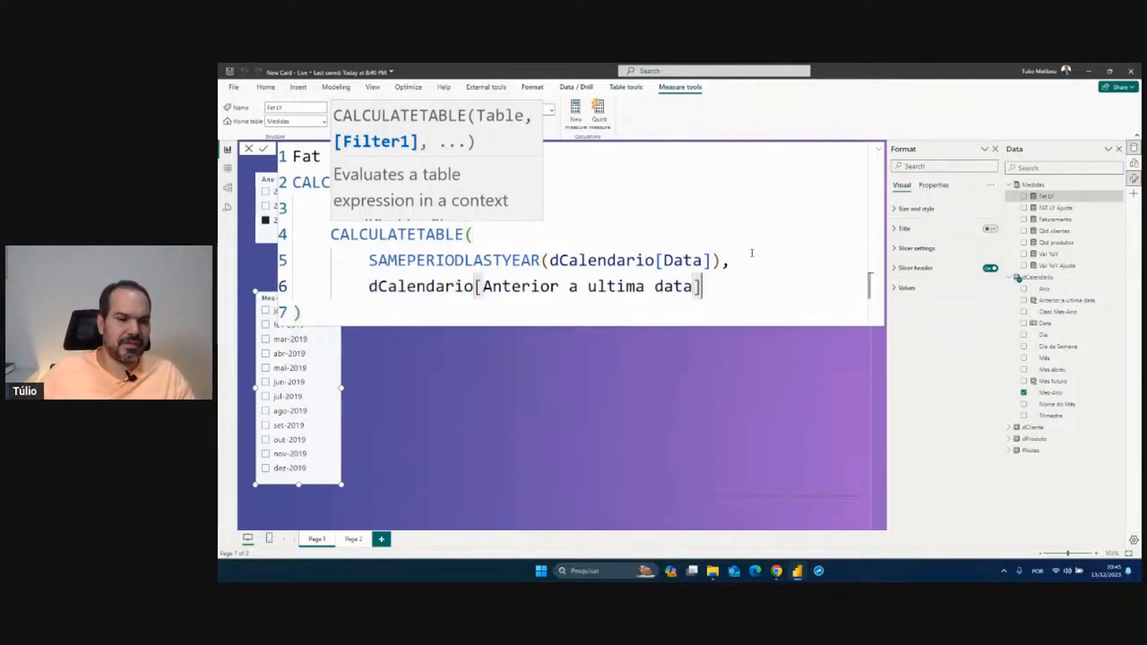
{"action": "type", "text": "= 1"}
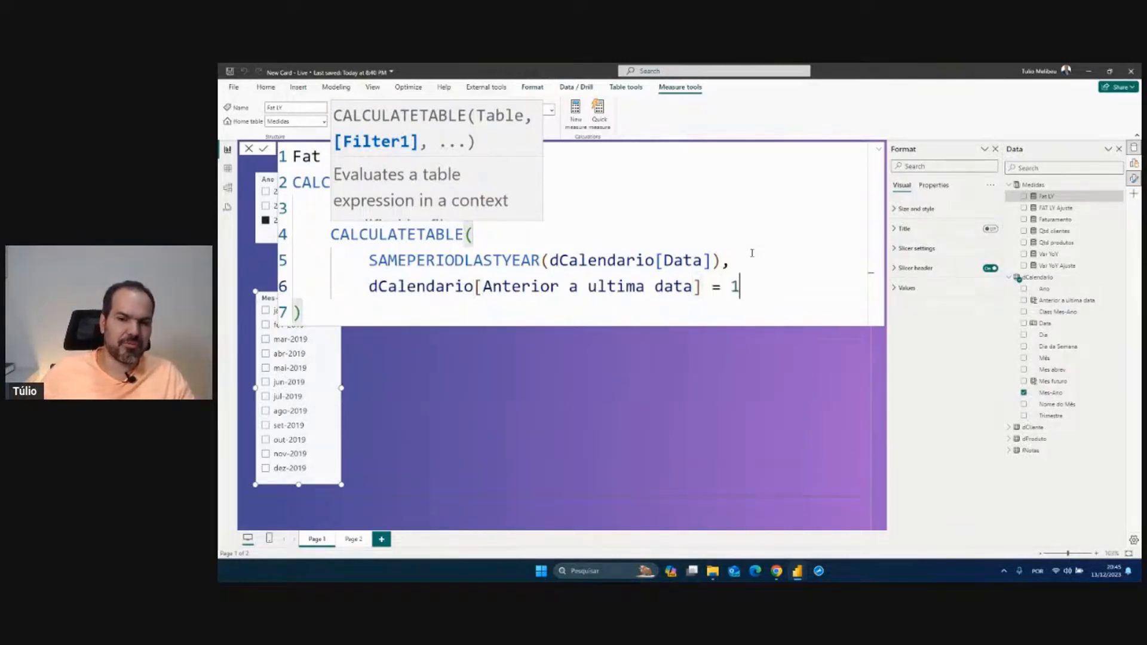
- Close the CALCULATETABLE function with a parenthesis on its own line and review the whole block
{"action": "scroll", "coordinate": [753, 253], "scroll_direction": "down", "scroll_amount": 2, "text": "ctrl"}
{"action": "key", "text": "Return"}
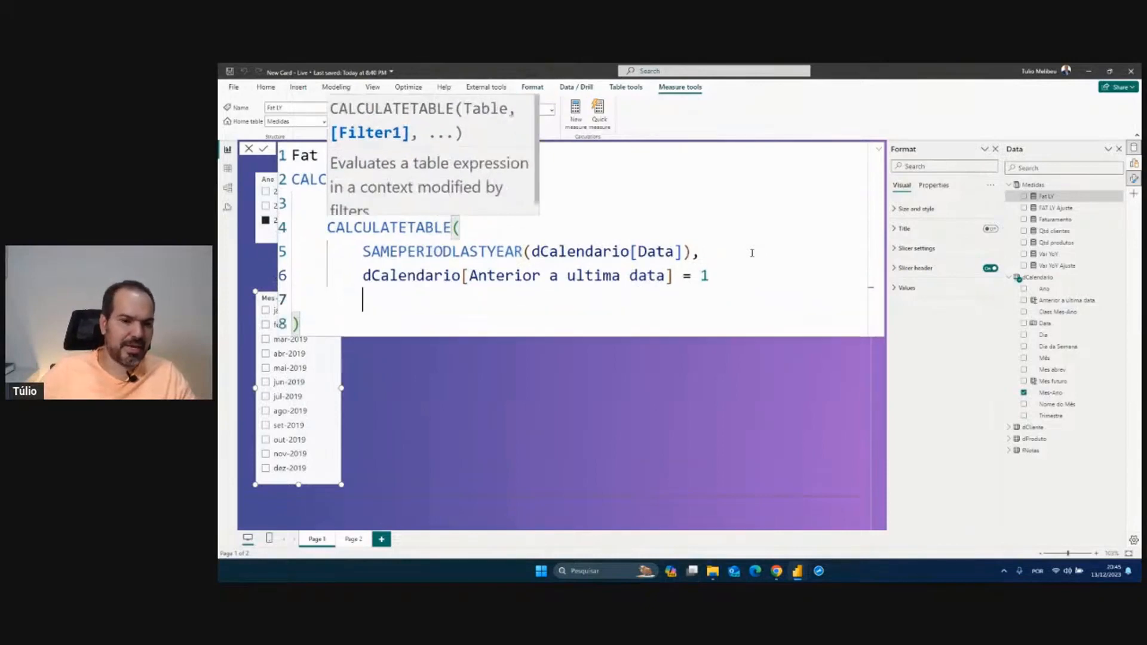
{"action": "type", "text": ")"}
{"action": "left_click", "coordinate": [739, 219]}
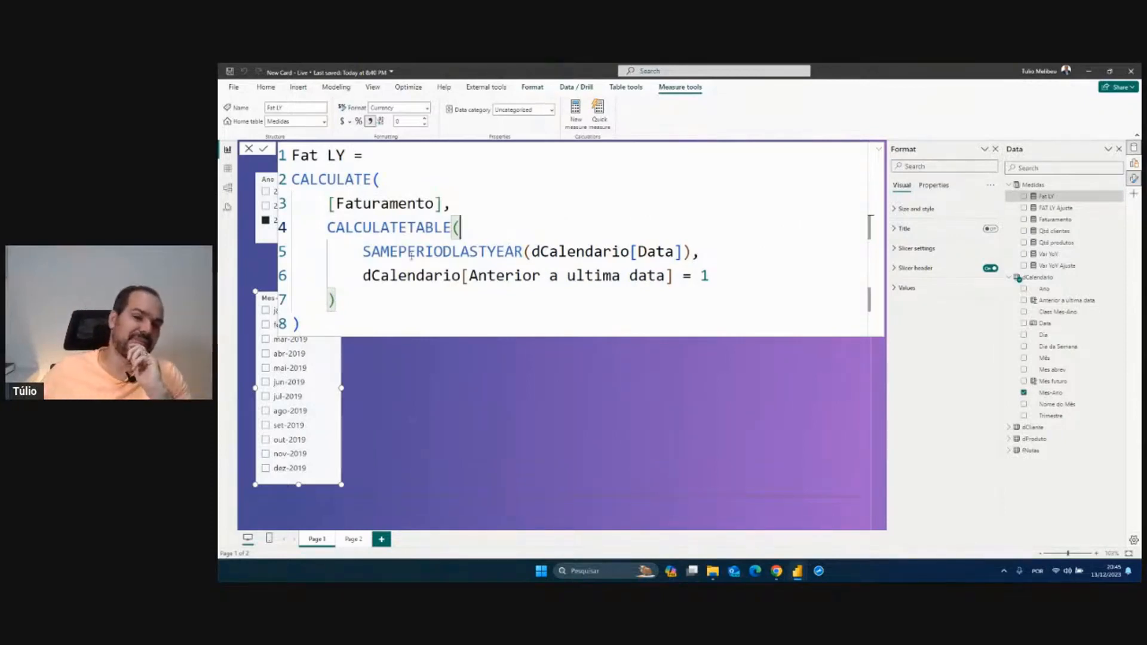
{"action": "left_click_drag", "start_coordinate": [338, 301], "coordinate": [353, 233]}
{"action": "left_click", "coordinate": [479, 231]}
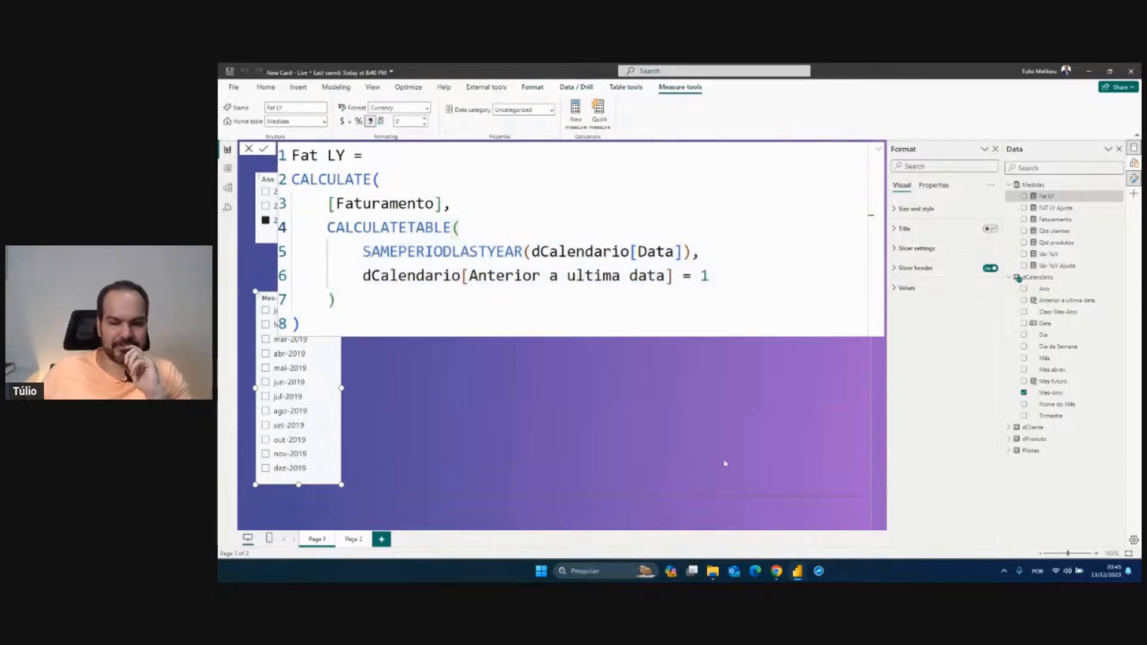
- Switch to File Explorer and open the Microsoft Excel worksheet in the New Card com Dax folder
{"action": "left_click", "coordinate": [713, 571]}
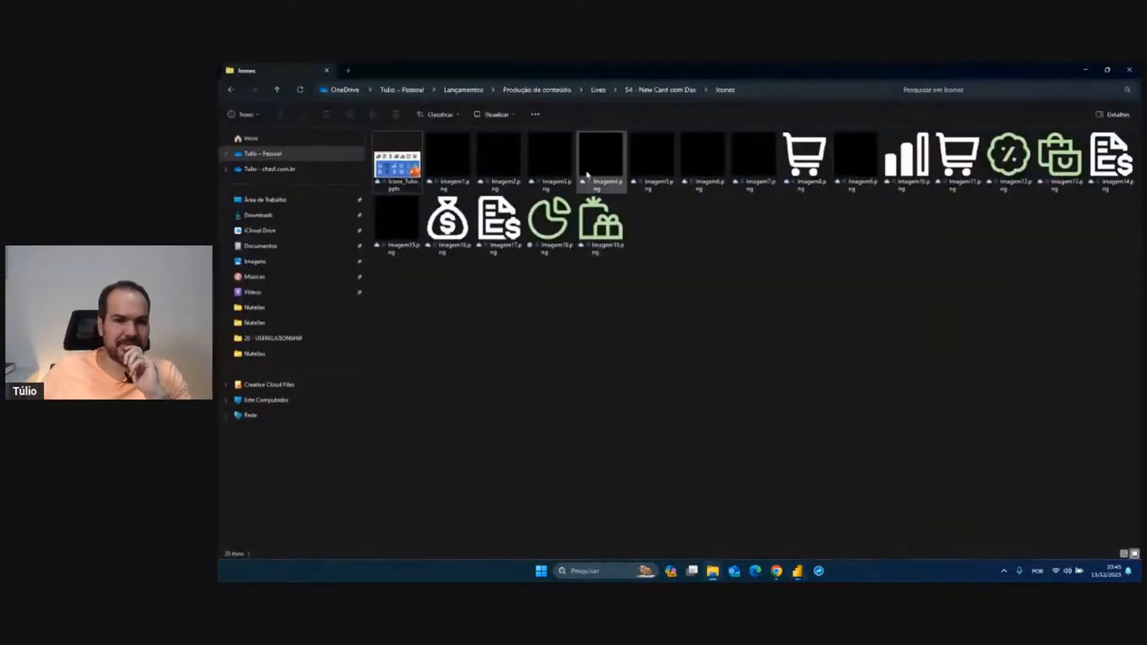
{"action": "left_click", "coordinate": [657, 93]}
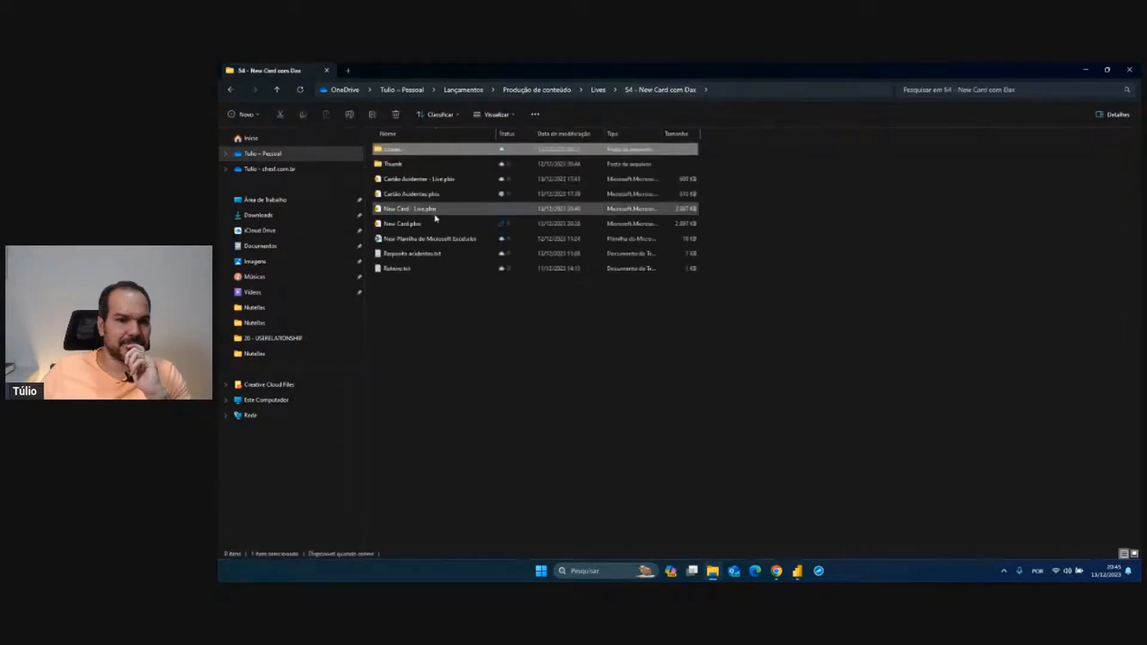
{"action": "left_click", "coordinate": [440, 239]}
{"action": "double_click", "coordinate": [441, 239]}
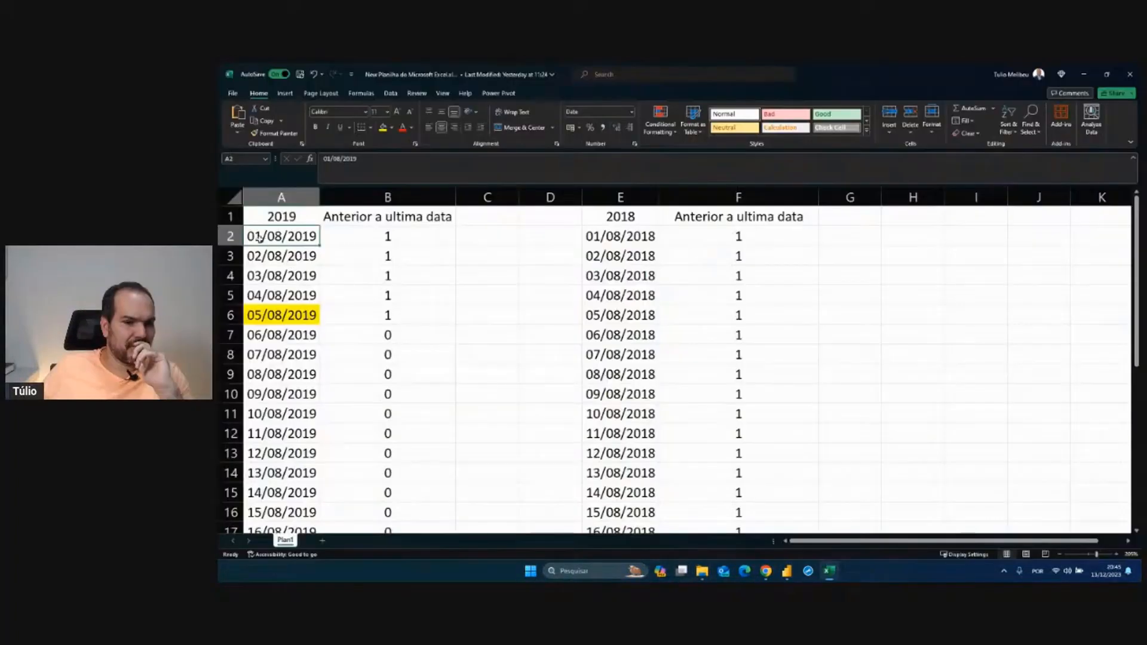
- Examine the August 2019 dates and their Anterior a ultima data flags, comparing rows up to the highlighted 05/08/2019 with the month's remaining days
{"action": "left_click_drag", "start_coordinate": [269, 240], "coordinate": [312, 165]}
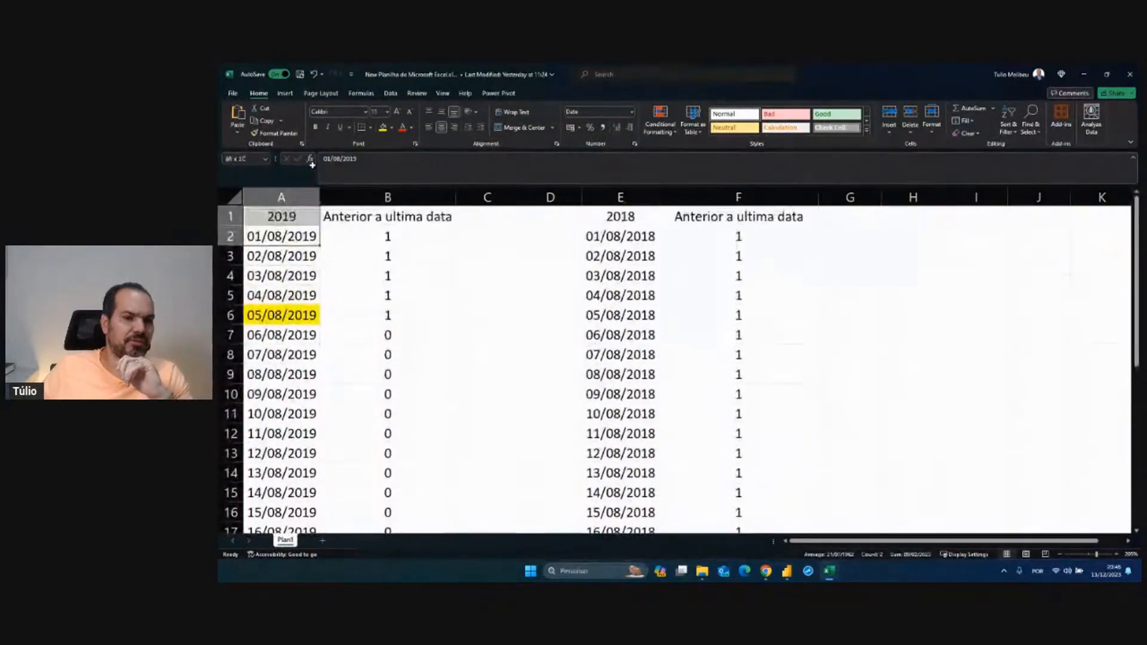
{"action": "left_click", "coordinate": [358, 217]}
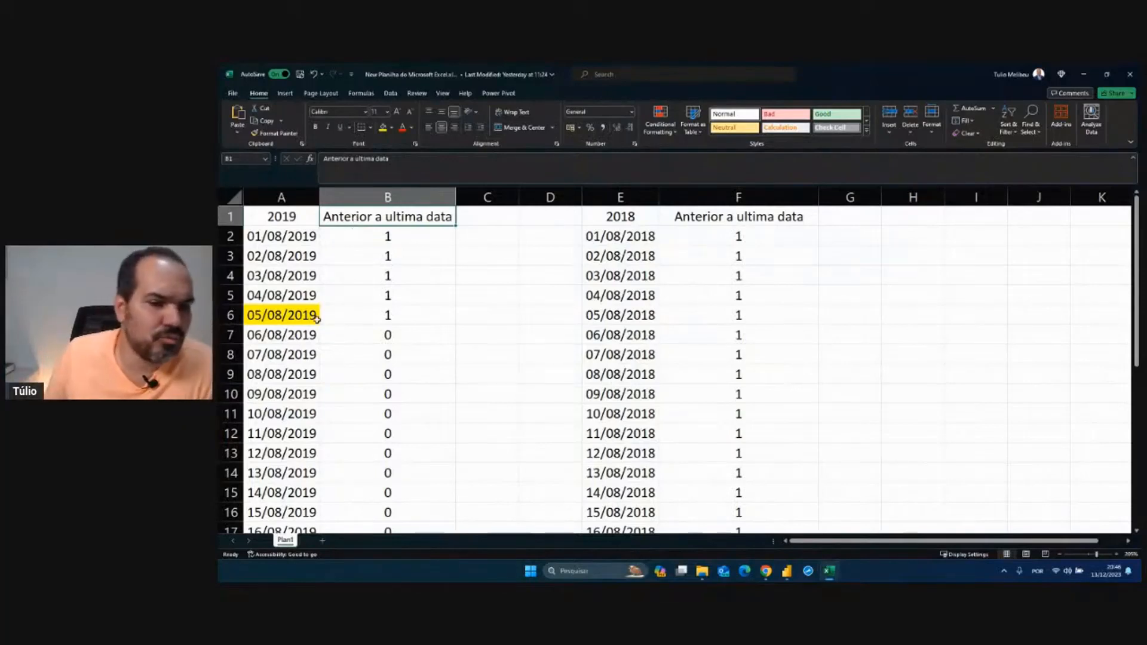
{"action": "left_click_drag", "start_coordinate": [353, 321], "coordinate": [349, 240]}
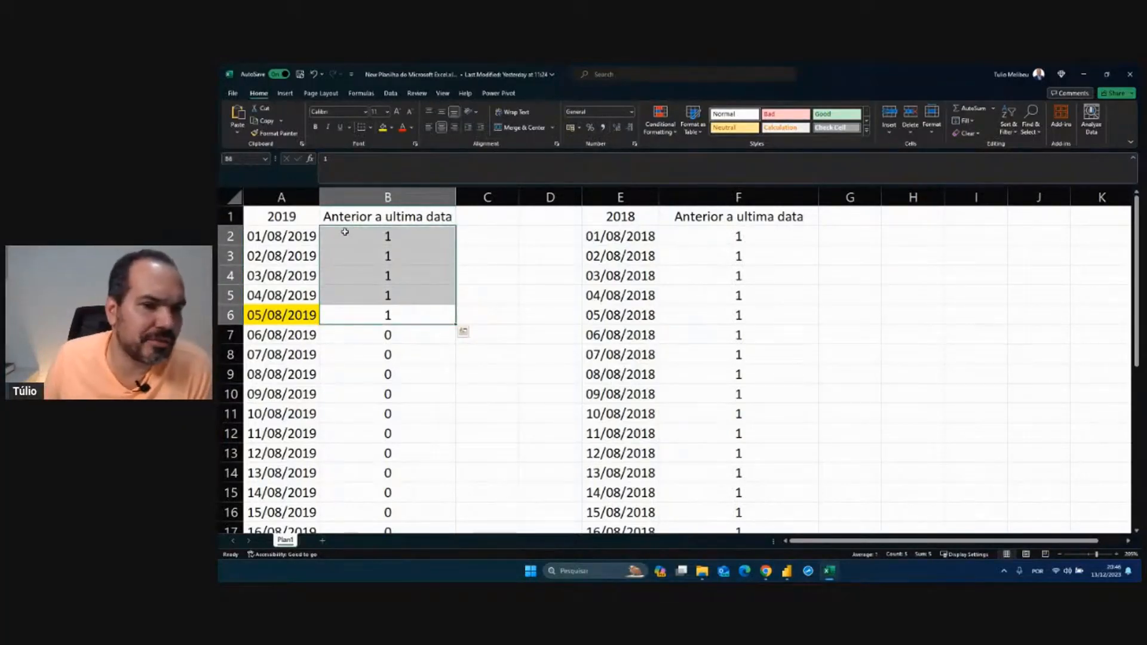
{"action": "left_click", "coordinate": [380, 311]}
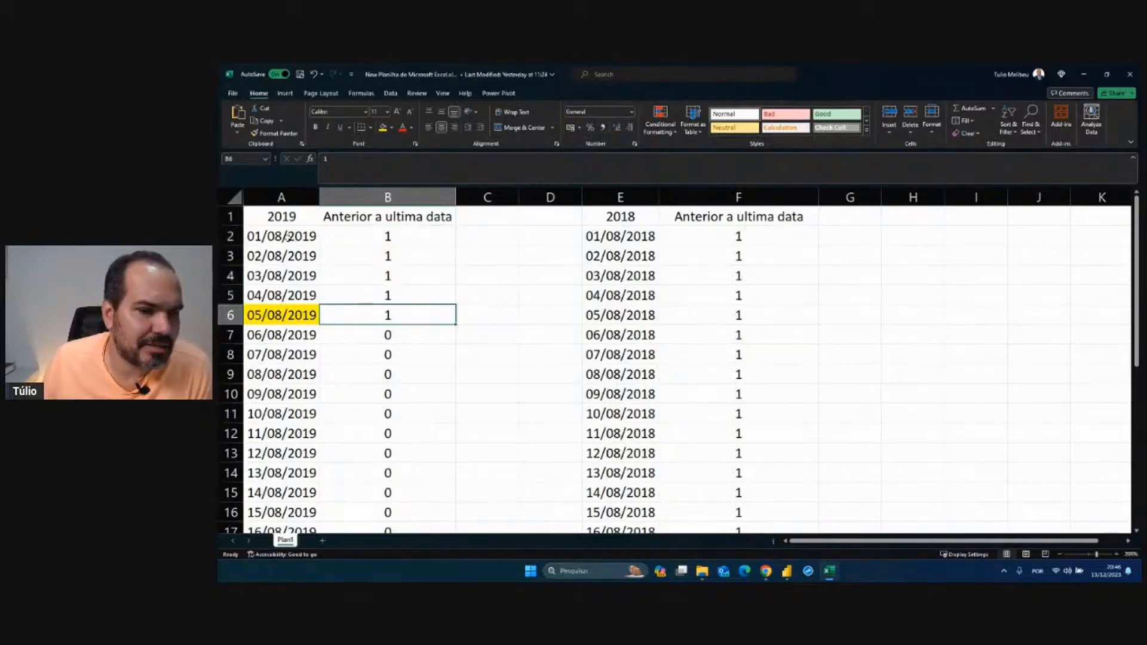
{"action": "left_click_drag", "start_coordinate": [288, 235], "coordinate": [317, 323]}
{"action": "left_click", "coordinate": [270, 240]}
{"action": "scroll", "coordinate": [296, 284], "scroll_direction": "down", "scroll_amount": 4}
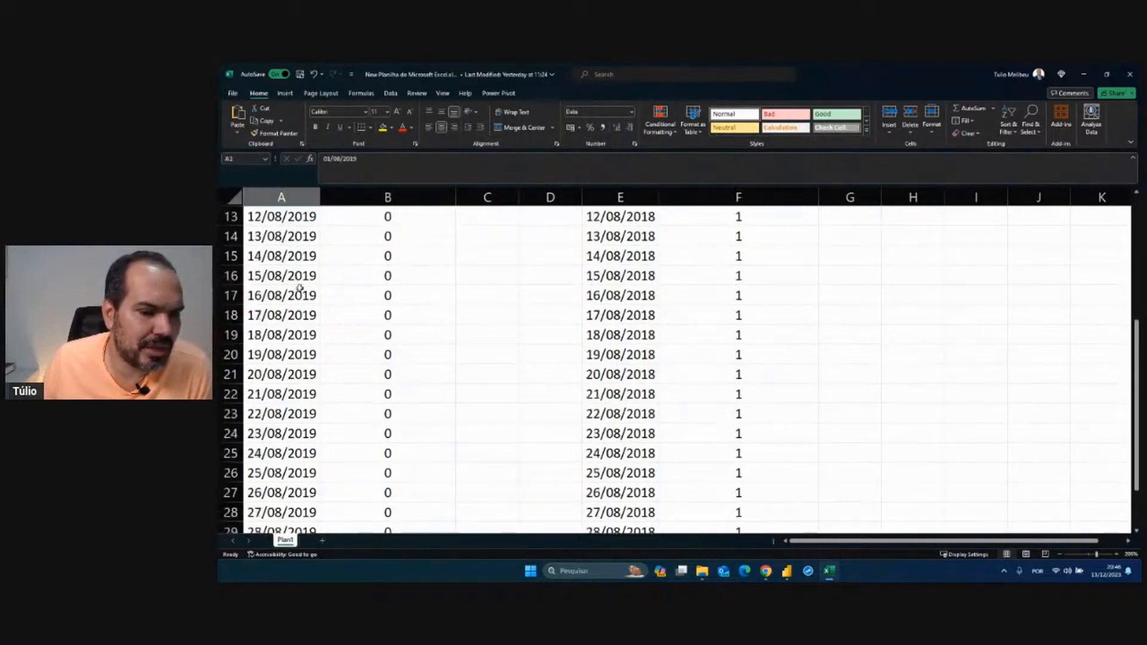
{"action": "scroll", "coordinate": [298, 289], "scroll_direction": "down", "scroll_amount": 3}
{"action": "left_click", "coordinate": [278, 412]}
{"action": "scroll", "coordinate": [279, 367], "scroll_direction": "up", "scroll_amount": 7}
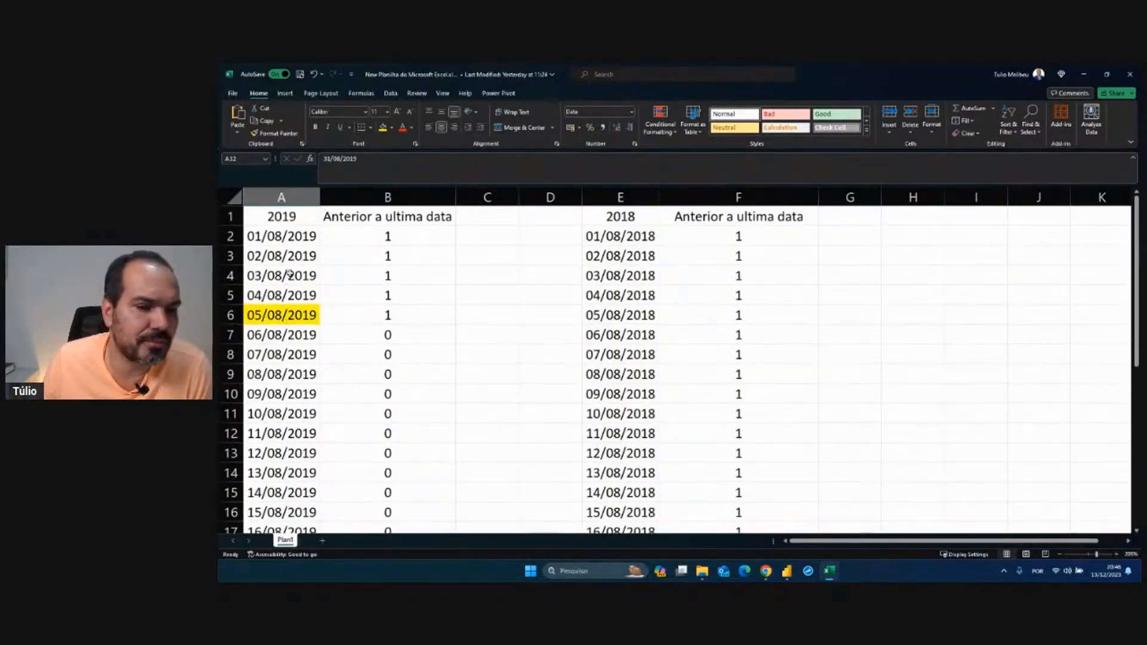
{"action": "left_click", "coordinate": [280, 315]}
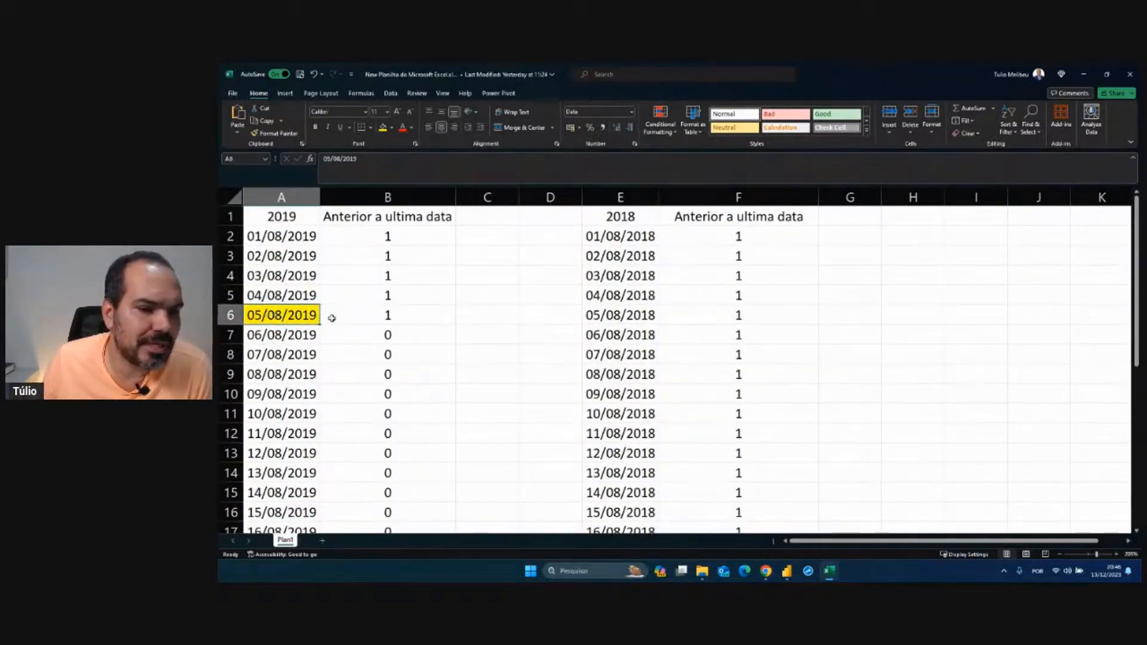
- Fill the Anterior a ultima data flag of 05/08/2019 yellow and select the flags from that row up to 01/08/2019
{"action": "left_click", "coordinate": [332, 318]}
{"action": "left_click", "coordinate": [382, 127]}
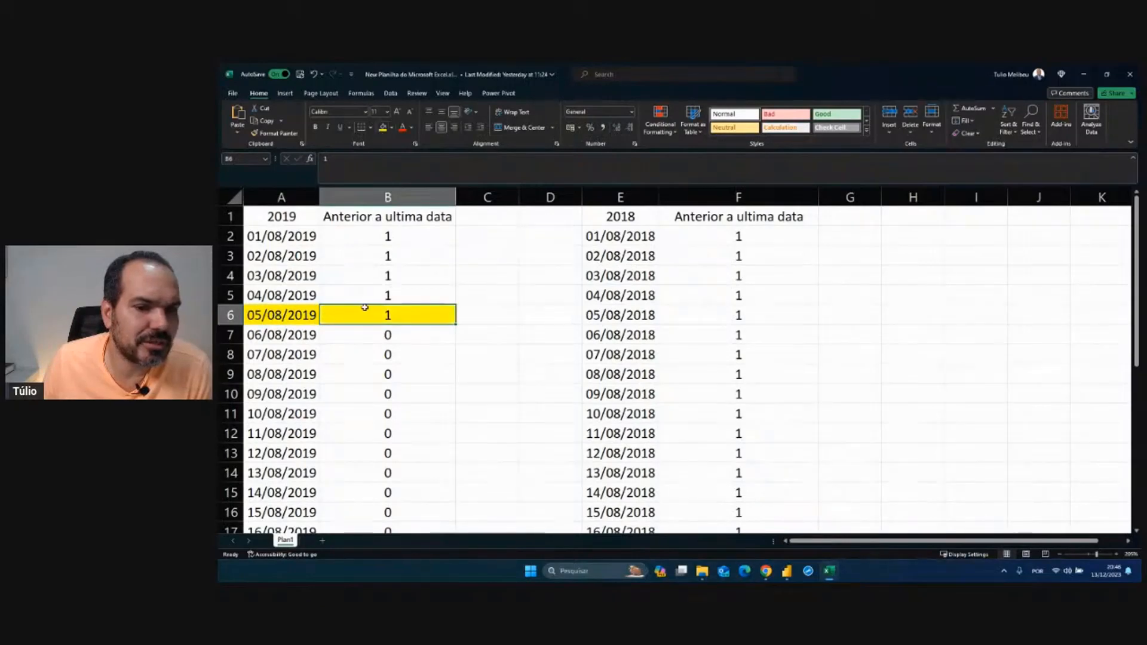
{"action": "left_click_drag", "start_coordinate": [371, 315], "coordinate": [372, 243]}
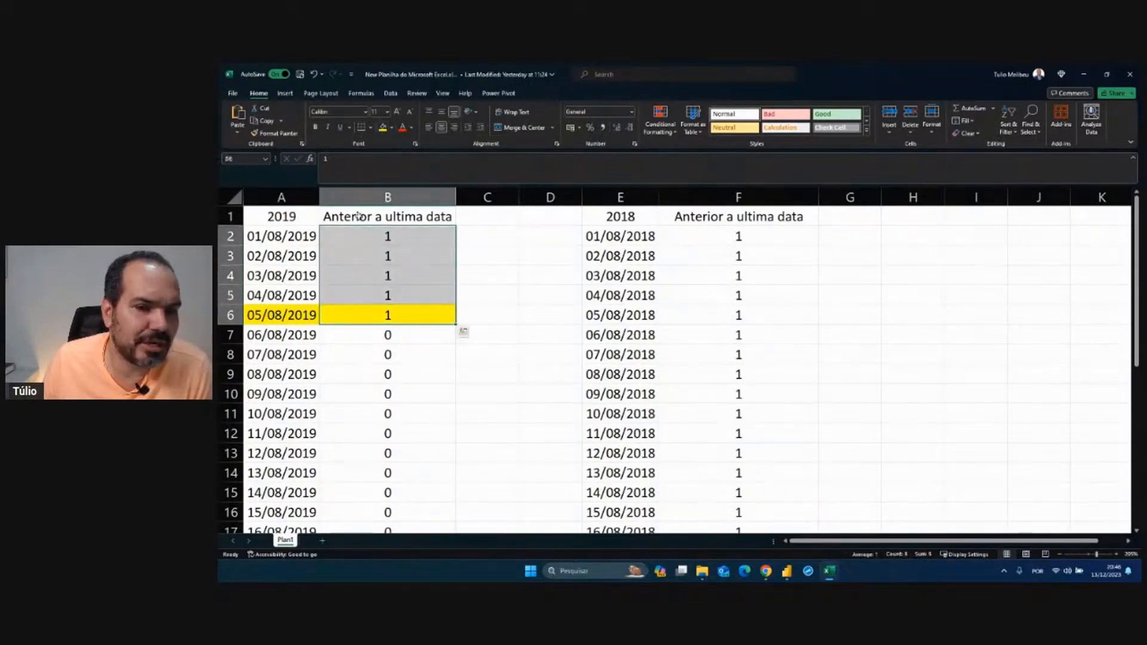
- Select the Anterior a ultima data flags from 06/08/2019 through 31/08/2019 and examine them against the preceding days
{"action": "left_click_drag", "start_coordinate": [389, 345], "coordinate": [367, 537]}
{"action": "left_click_drag", "start_coordinate": [378, 485], "coordinate": [379, 486]}
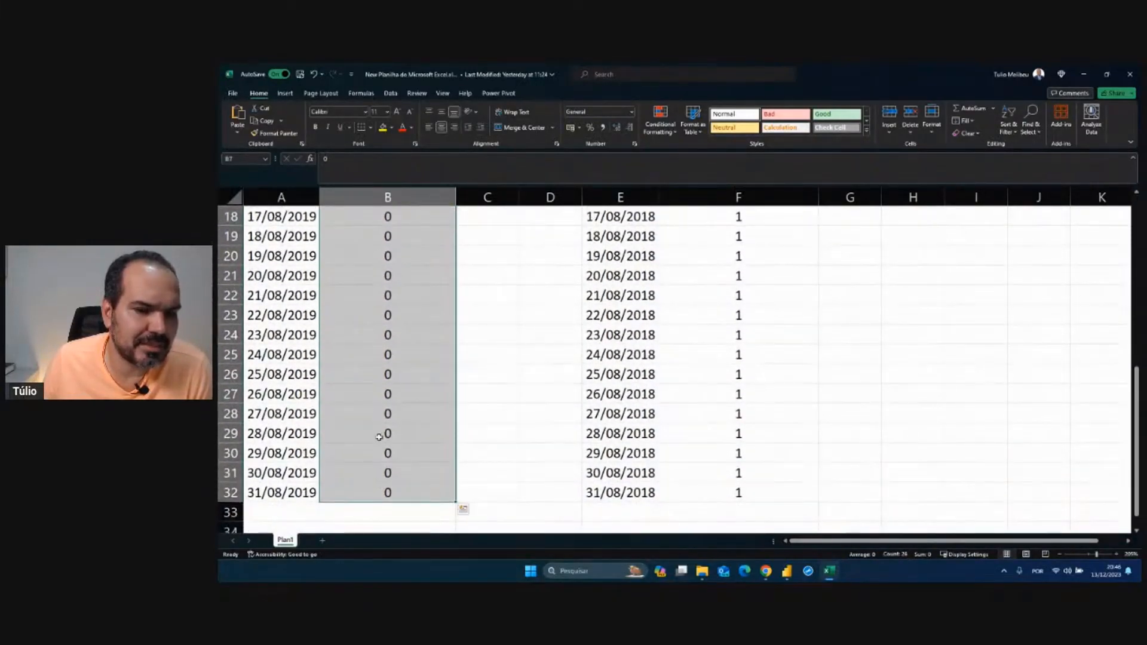
{"action": "scroll", "coordinate": [384, 371], "scroll_direction": "up", "scroll_amount": 6}
{"action": "scroll", "coordinate": [385, 374], "scroll_direction": "down", "scroll_amount": 2}
{"action": "scroll", "coordinate": [377, 304], "scroll_direction": "up", "scroll_amount": 1}
{"action": "scroll", "coordinate": [377, 305], "scroll_direction": "up", "scroll_amount": 1}
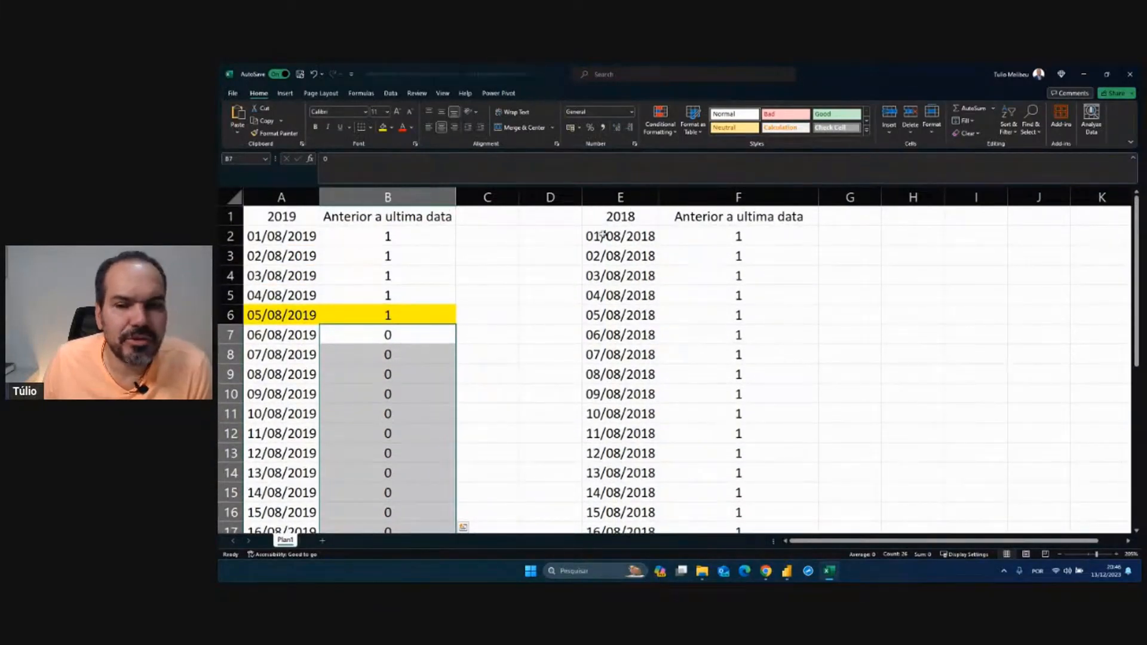
- Examine the August 2018 dates and their Anterior a ultima data flags by selecting each column down the month
{"action": "left_click", "coordinate": [621, 234]}
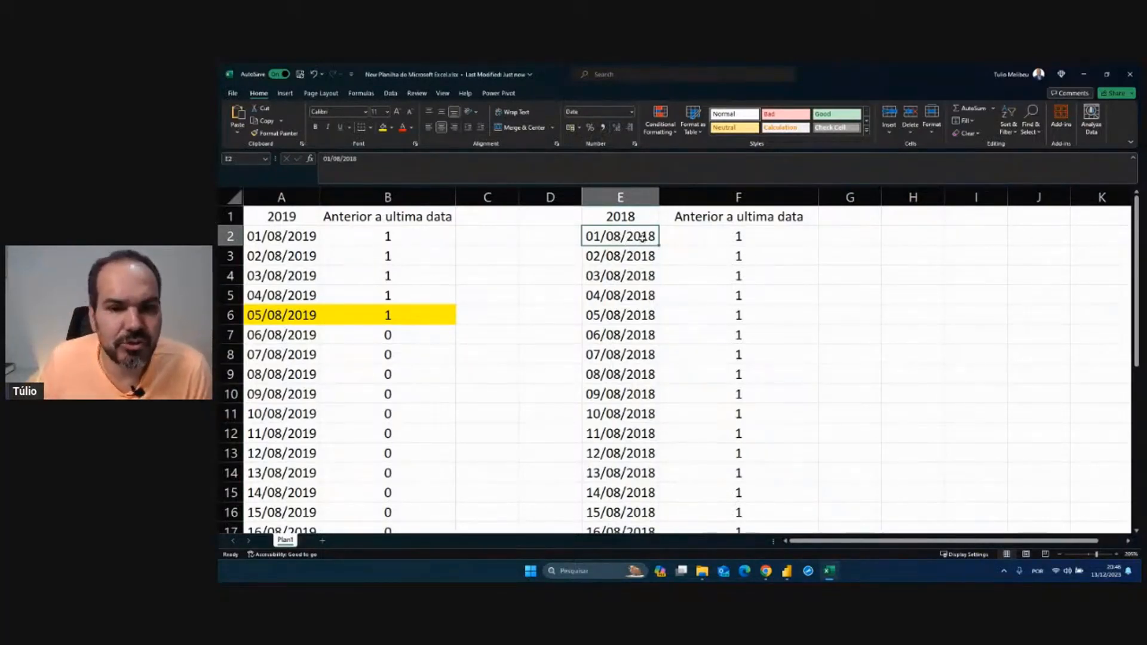
{"action": "left_click_drag", "start_coordinate": [642, 237], "coordinate": [622, 502]}
{"action": "scroll", "coordinate": [709, 397], "scroll_direction": "up", "scroll_amount": 6}
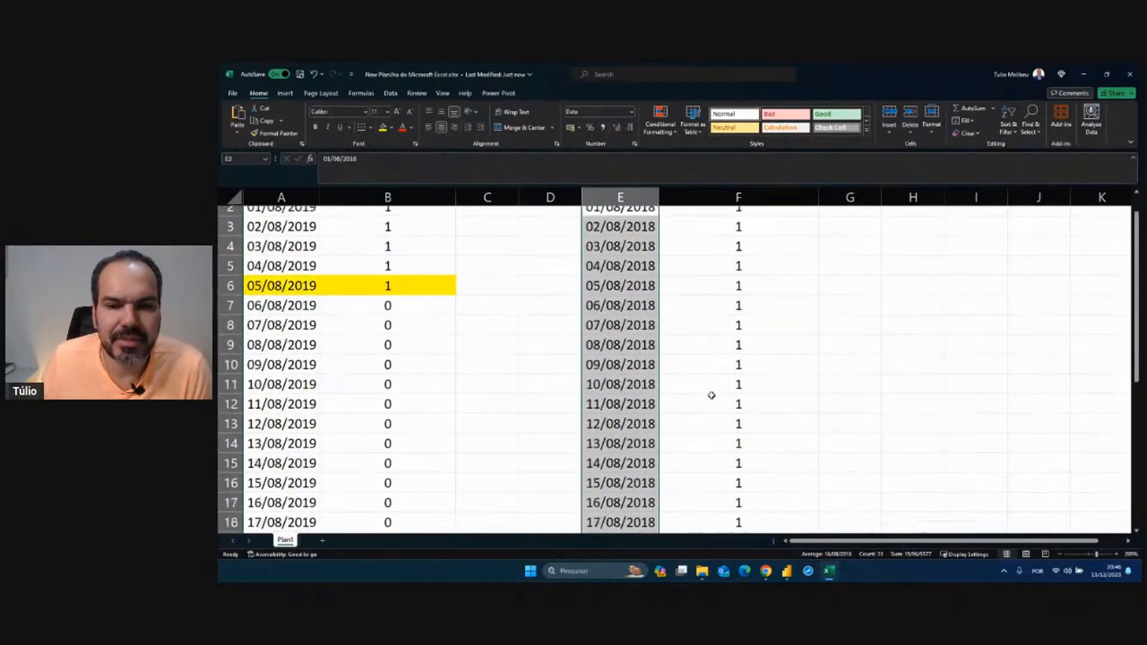
{"action": "left_click", "coordinate": [735, 239]}
{"action": "left_click_drag", "start_coordinate": [735, 239], "coordinate": [735, 435]}
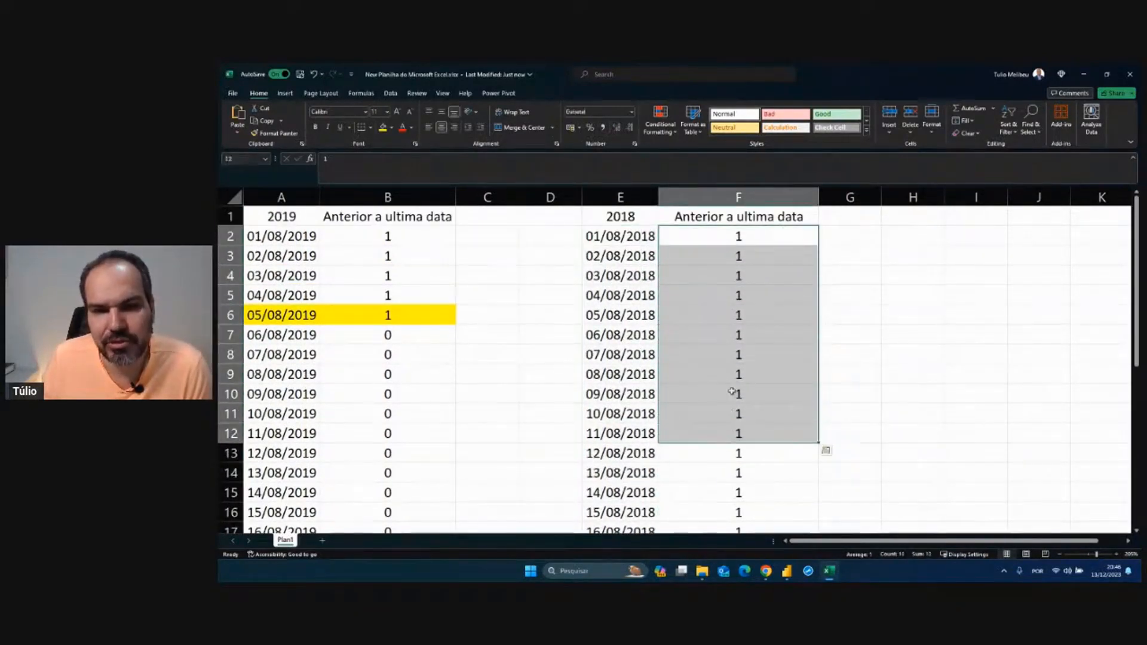
{"action": "left_click_drag", "start_coordinate": [628, 238], "coordinate": [645, 496]}
{"action": "scroll", "coordinate": [559, 359], "scroll_direction": "up", "scroll_amount": 3}
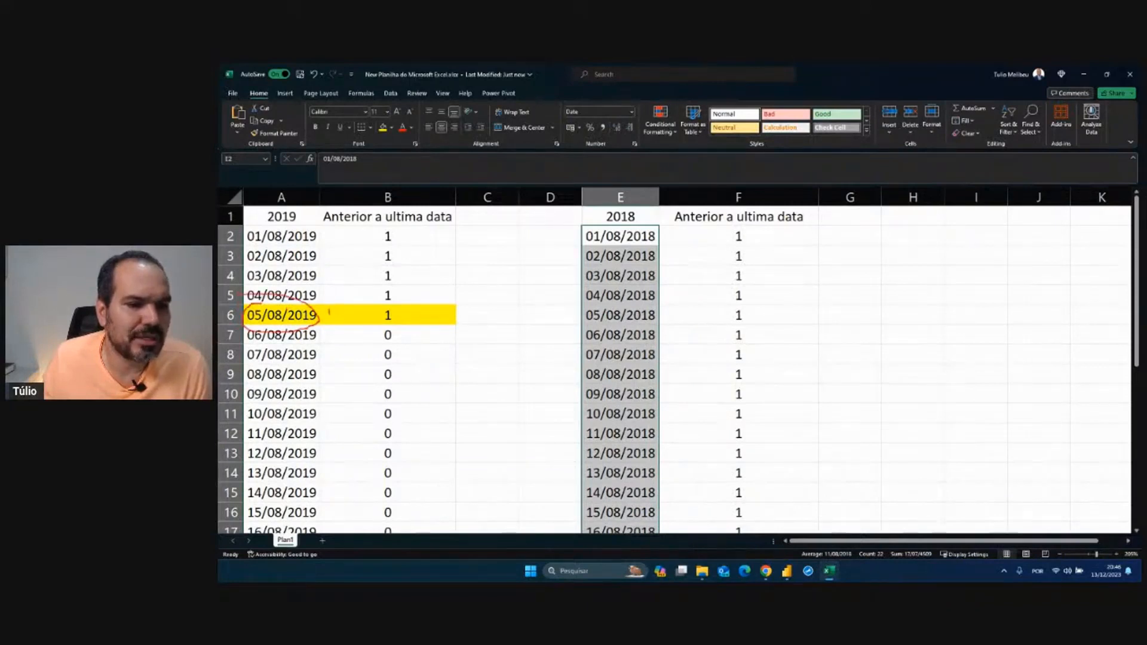
- Mark the days before 05/08/2019 with a temporary upward arrow, clear it, and compare them with the August 2018 flags
{"action": "left_click_drag", "start_coordinate": [327, 287], "coordinate": [331, 278]}
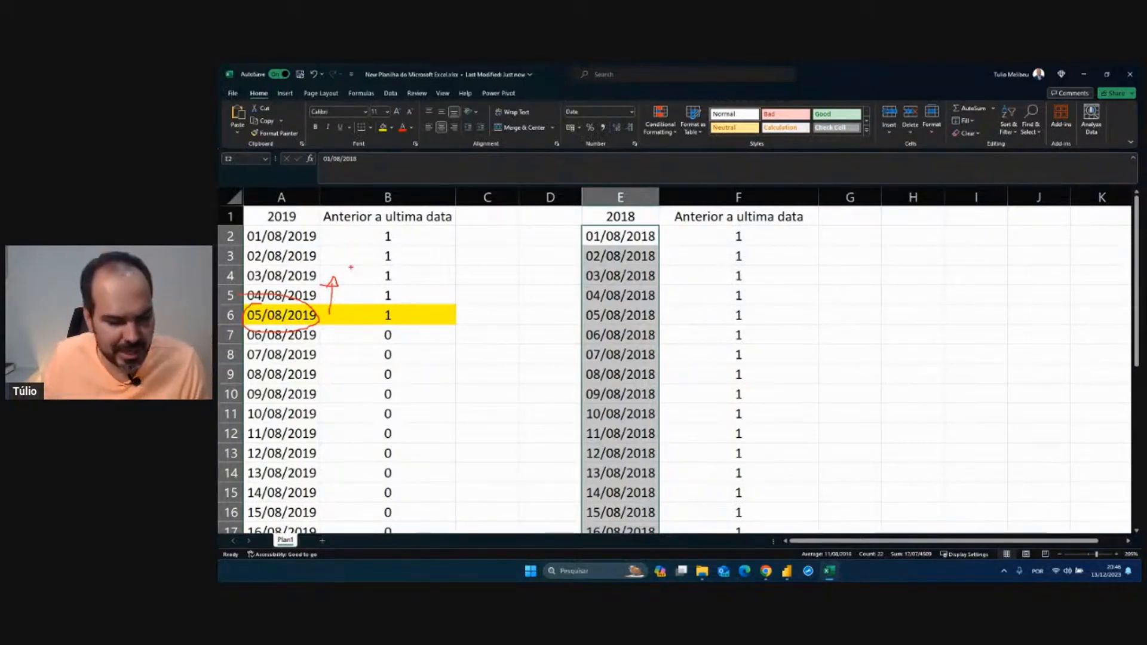
{"action": "key", "text": "Escape"}
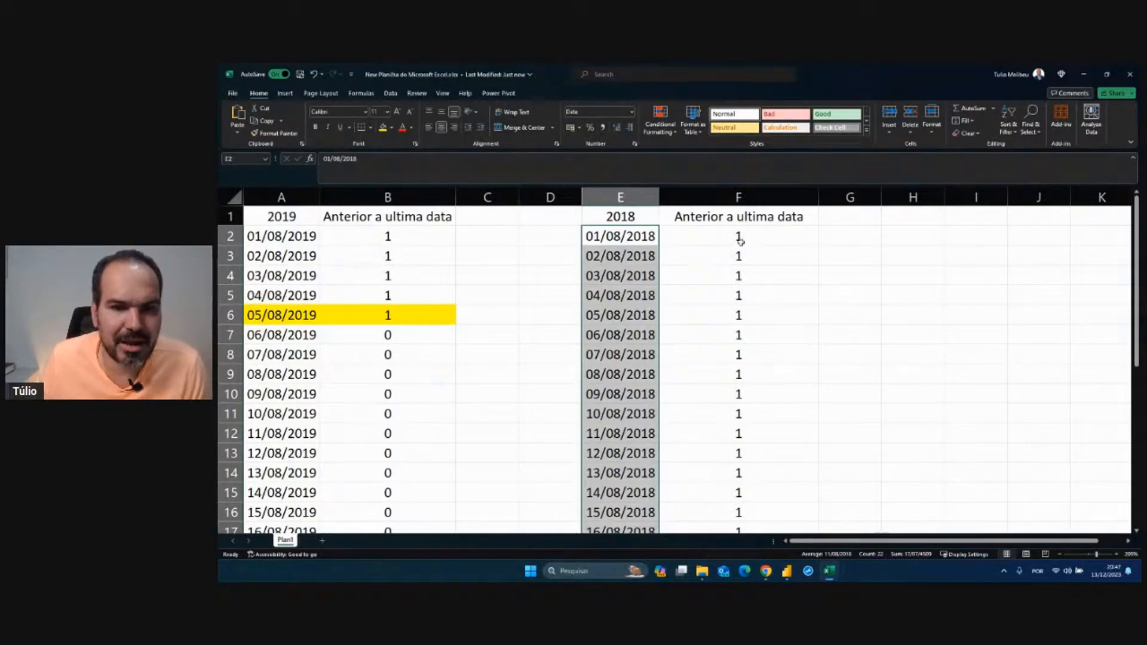
{"action": "left_click", "coordinate": [644, 240]}
{"action": "left_click_drag", "start_coordinate": [739, 239], "coordinate": [738, 315]}
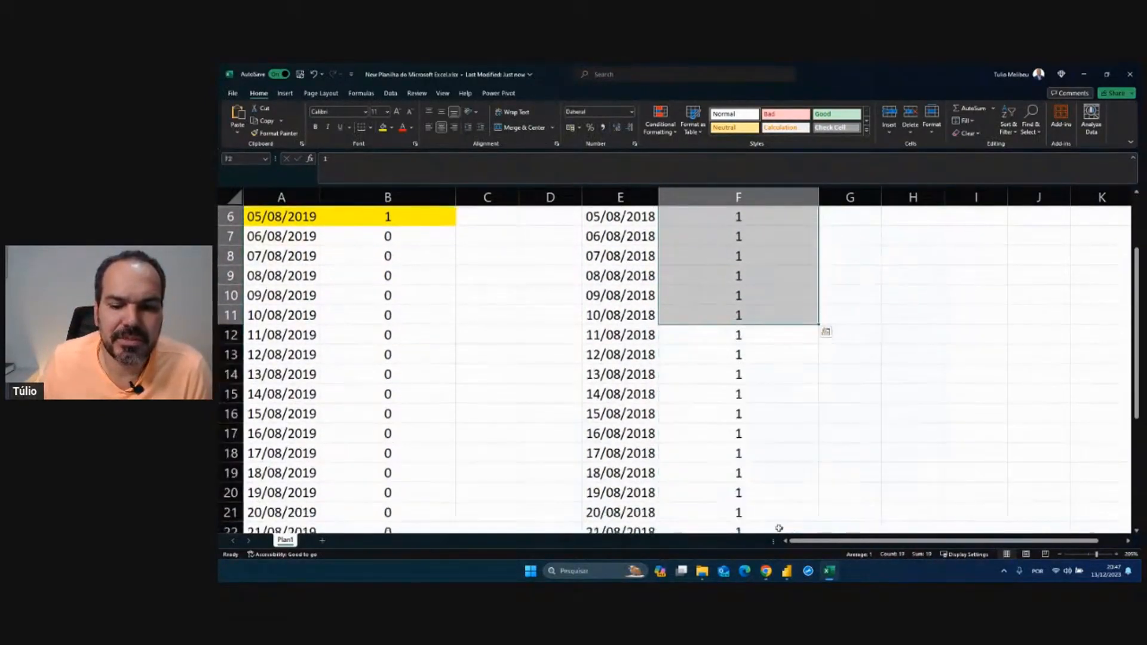
- Switch to the New Card - Live report in Power BI and focus on the Fat LY measure formula
{"action": "left_click", "coordinate": [787, 574]}
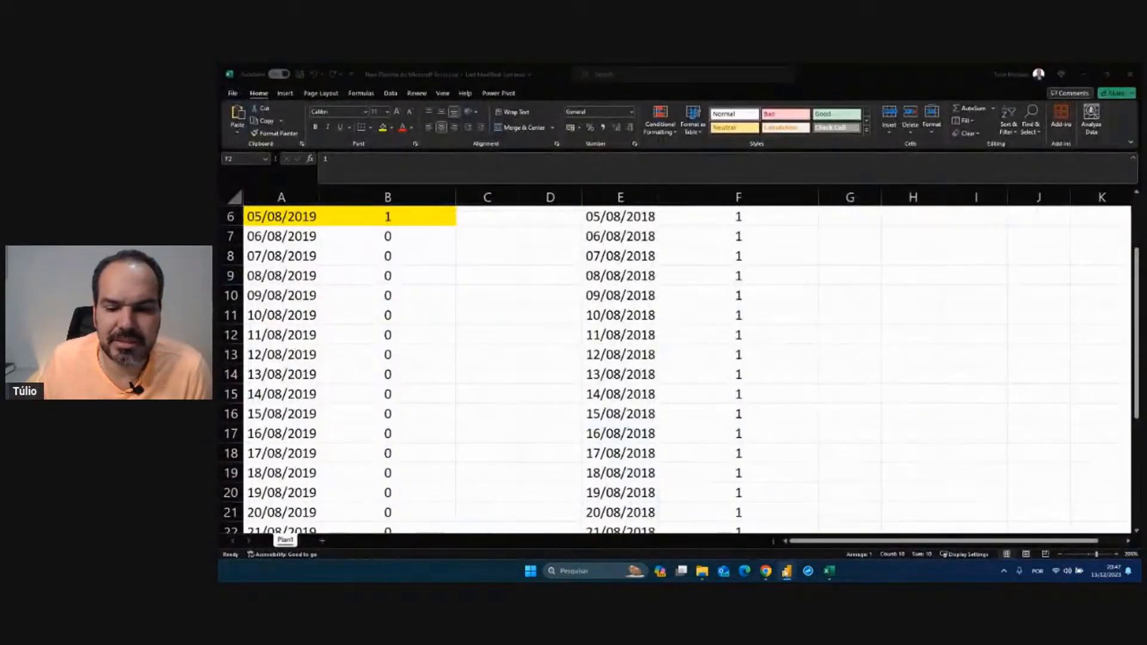
{"action": "mouse_move", "coordinate": [787, 573]}
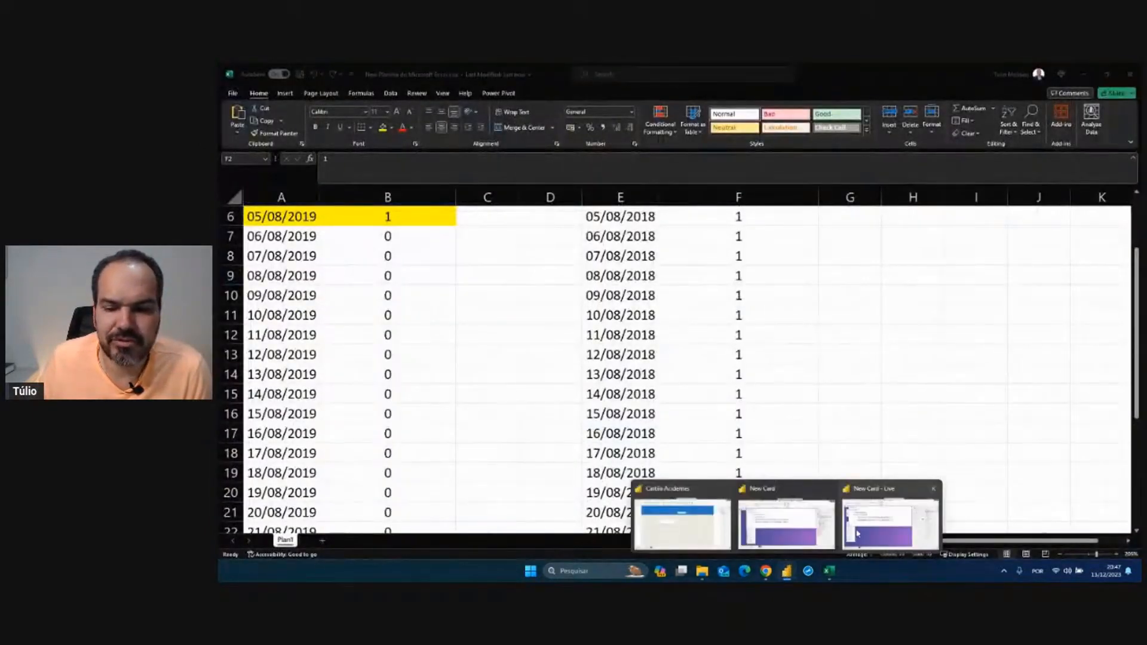
{"action": "left_click", "coordinate": [856, 524]}
{"action": "left_click", "coordinate": [470, 278]}
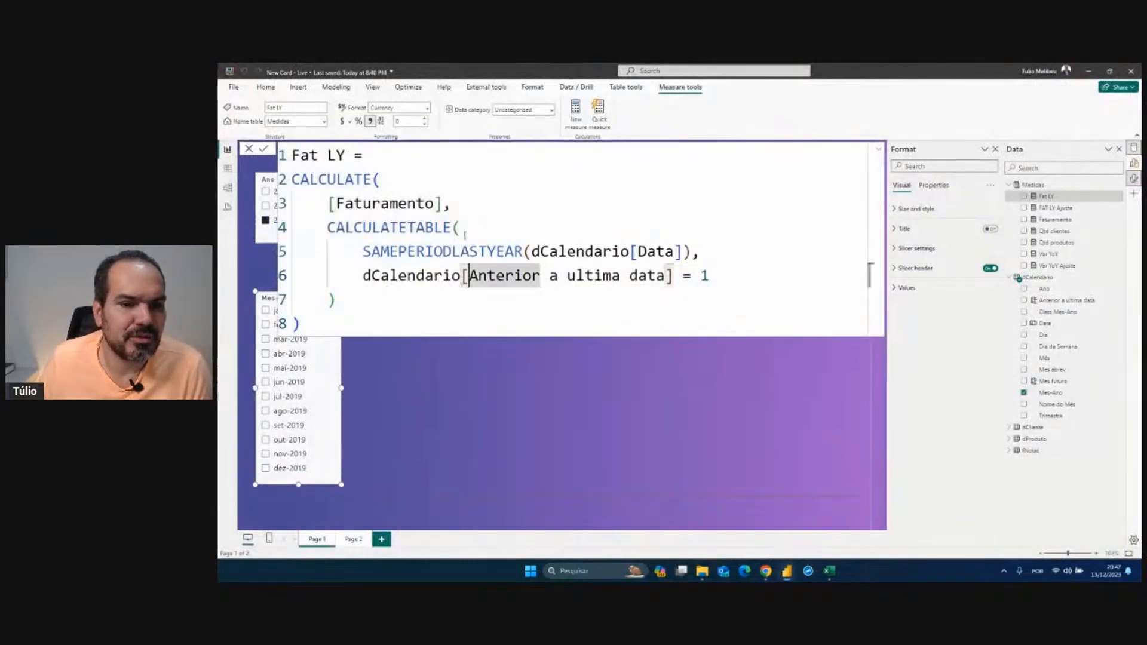
{"action": "scroll", "coordinate": [472, 234], "scroll_direction": "down", "scroll_amount": 3}
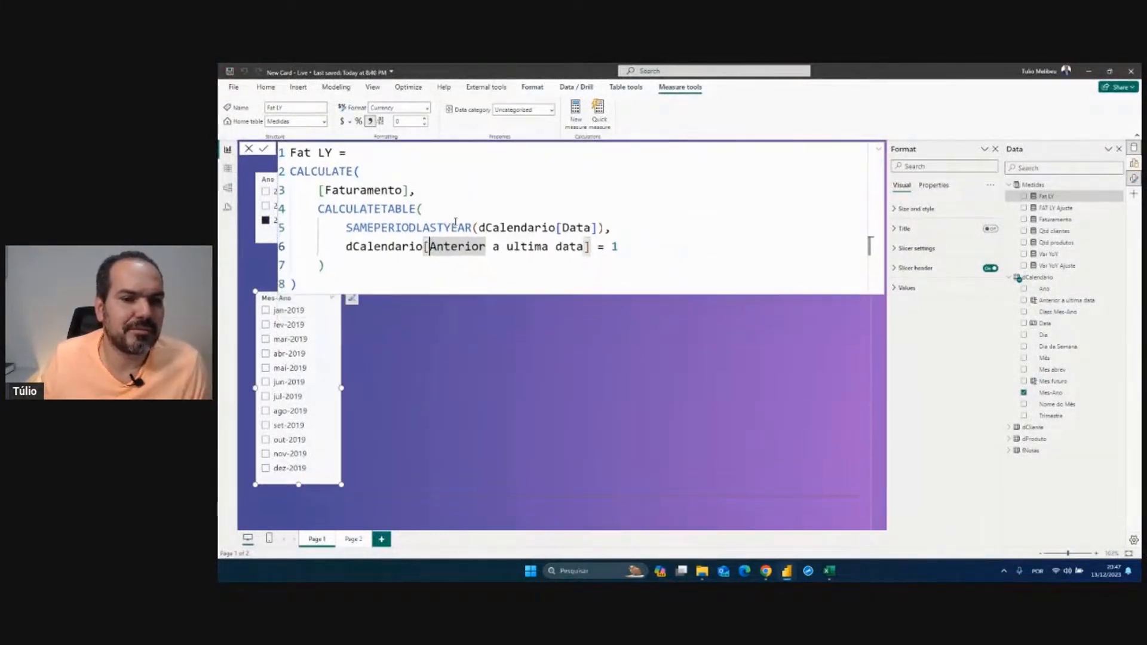
- Remove the opening CALCULATETABLE( from the Fat LY measure and outdent the SAMEPERIODLASTYEAR line
{"action": "left_click_drag", "start_coordinate": [424, 209], "coordinate": [291, 210]}
{"action": "key", "text": "BackSpace"}
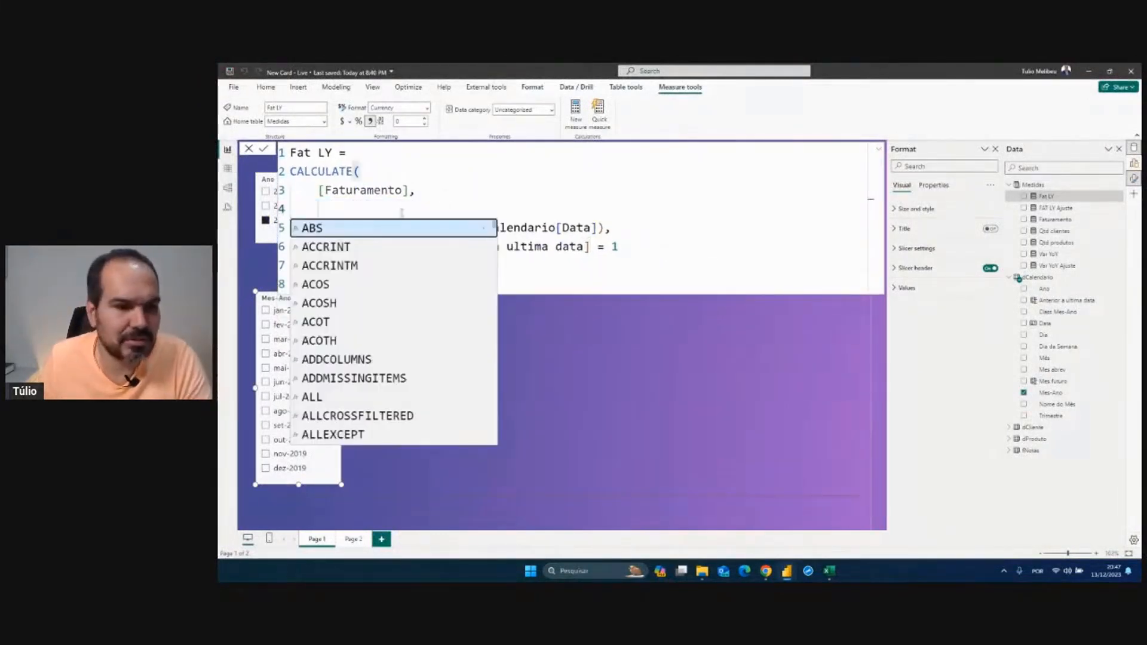
{"action": "key", "text": "Escape"}
{"action": "key", "text": "BackSpace"}
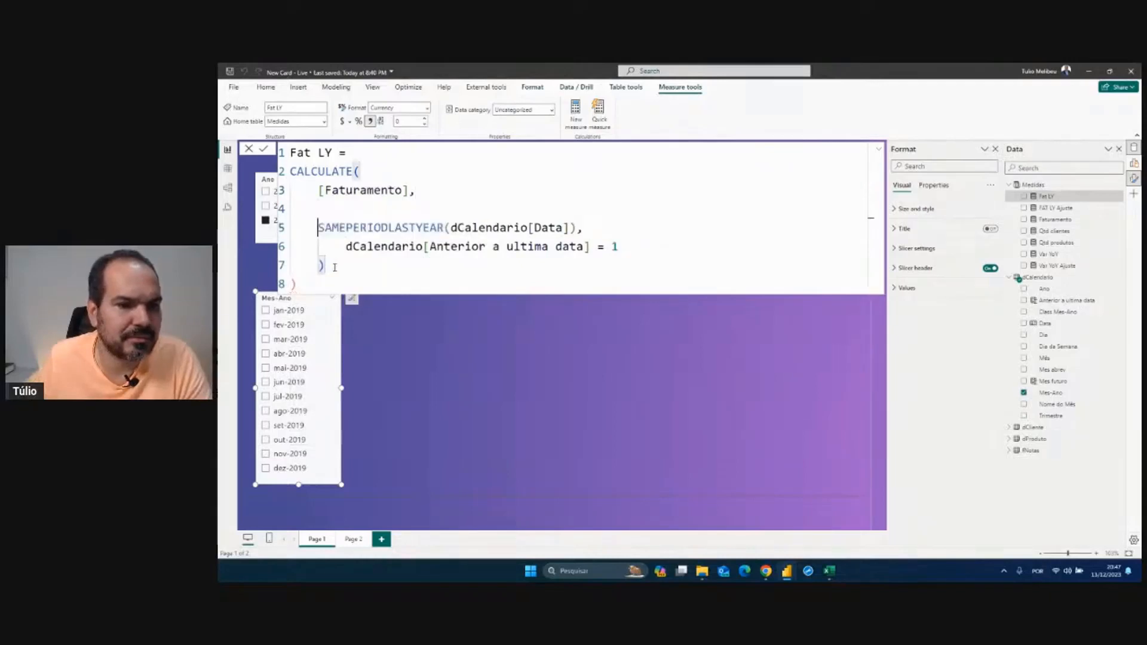
- Delete the leftover CALCULATETABLE closing parenthesis, outdent the dCalendario[Anterior a ultima data] = 1 filter, and remove the empty line after [Faturamento]
{"action": "left_click_drag", "start_coordinate": [328, 267], "coordinate": [290, 267]}
{"action": "key", "text": "BackSpace"}
{"action": "left_click", "coordinate": [341, 247]}
{"action": "key", "text": "BackSpace"}
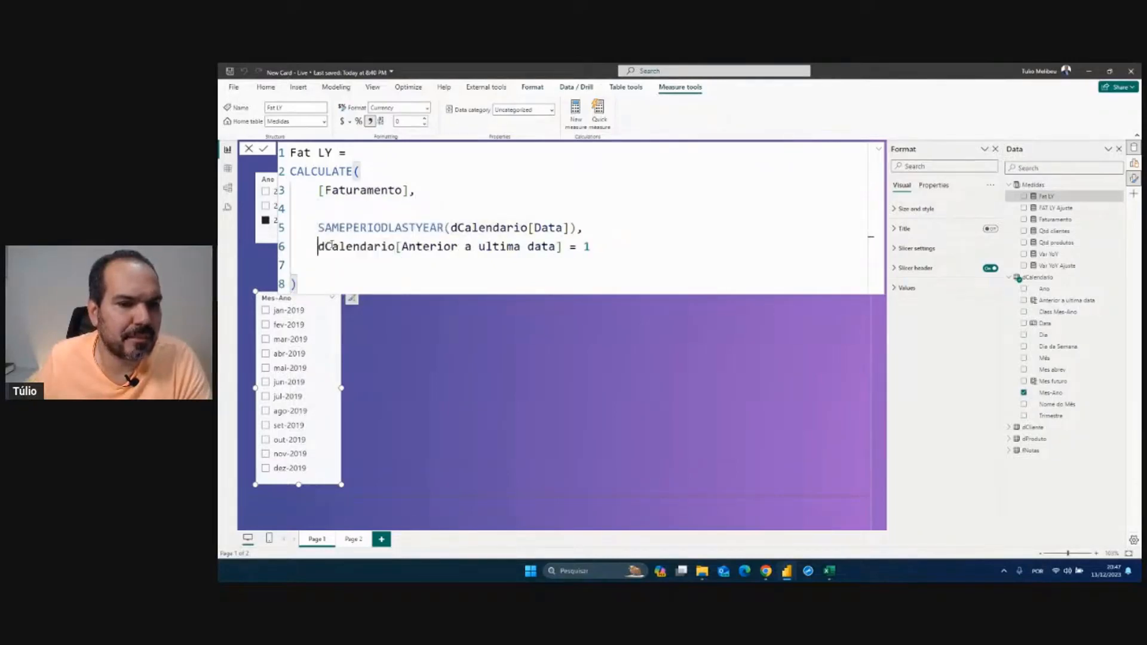
{"action": "key", "text": "Up"}
{"action": "key", "text": "Up"}
{"action": "key", "text": "BackSpace"}
{"action": "key", "text": "BackSpace"}
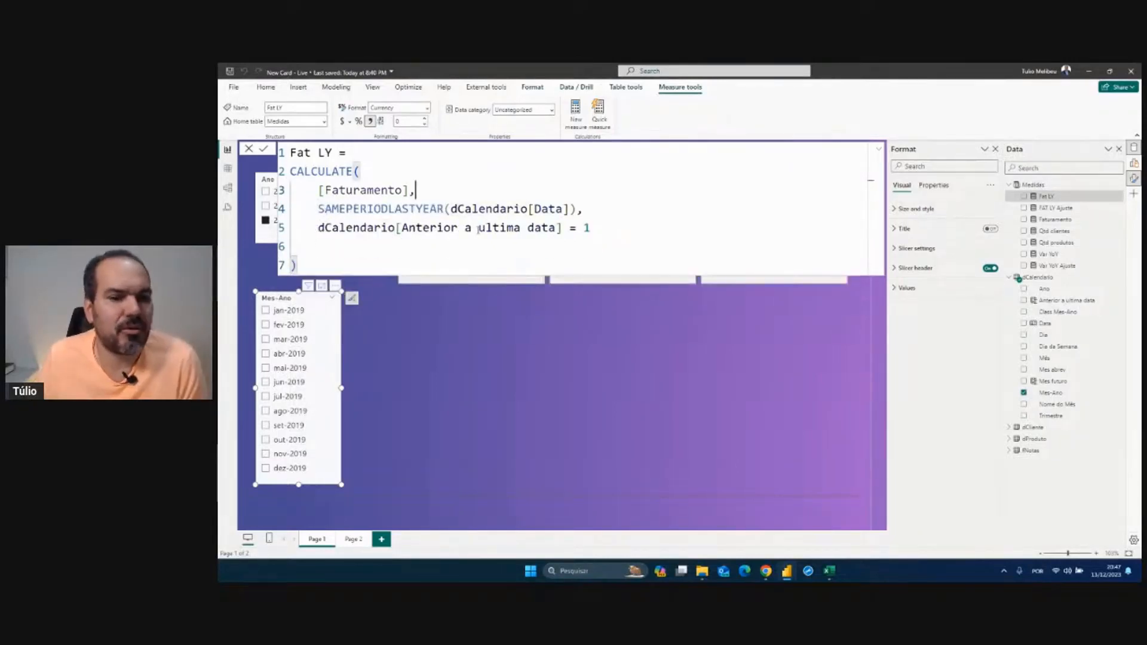
- Review the SAMEPERIODLASTYEAR and Anterior a ultima data lines as two separate filters of CALCULATE
{"action": "left_click_drag", "start_coordinate": [319, 208], "coordinate": [581, 209]}
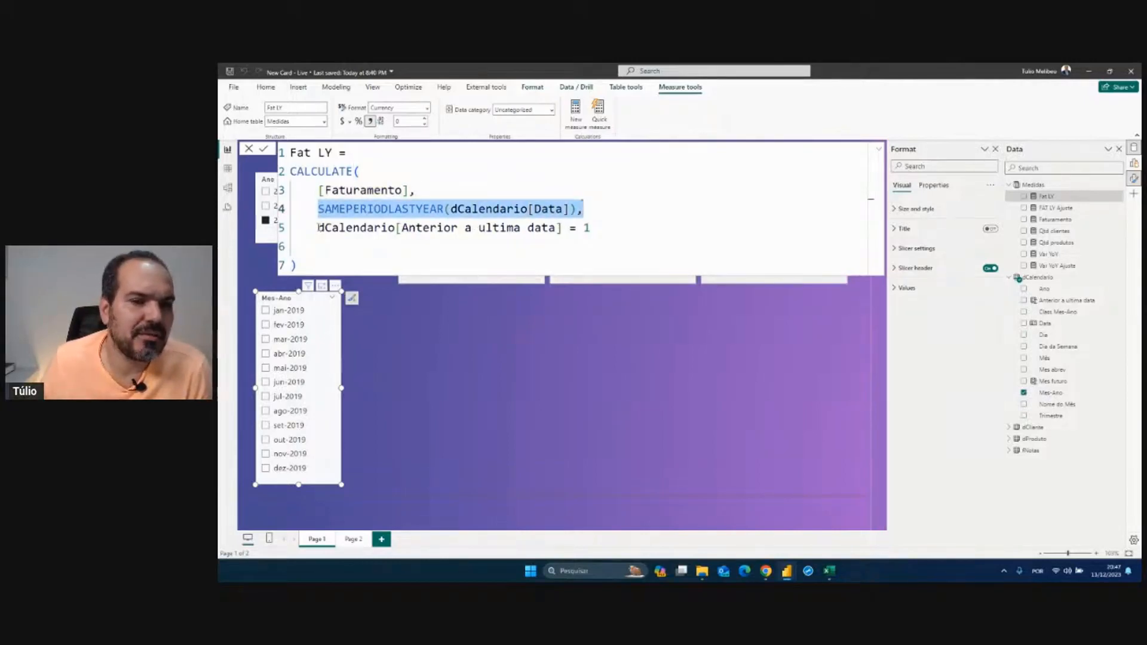
{"action": "left_click_drag", "start_coordinate": [319, 227], "coordinate": [592, 232]}
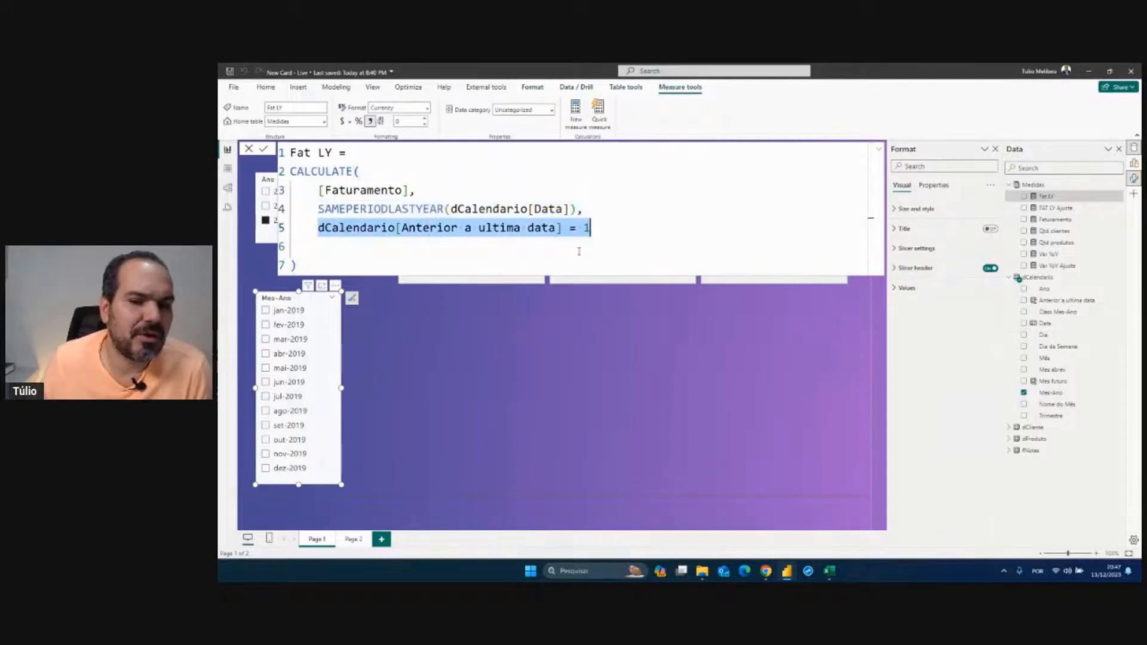
{"action": "left_click", "coordinate": [469, 253]}
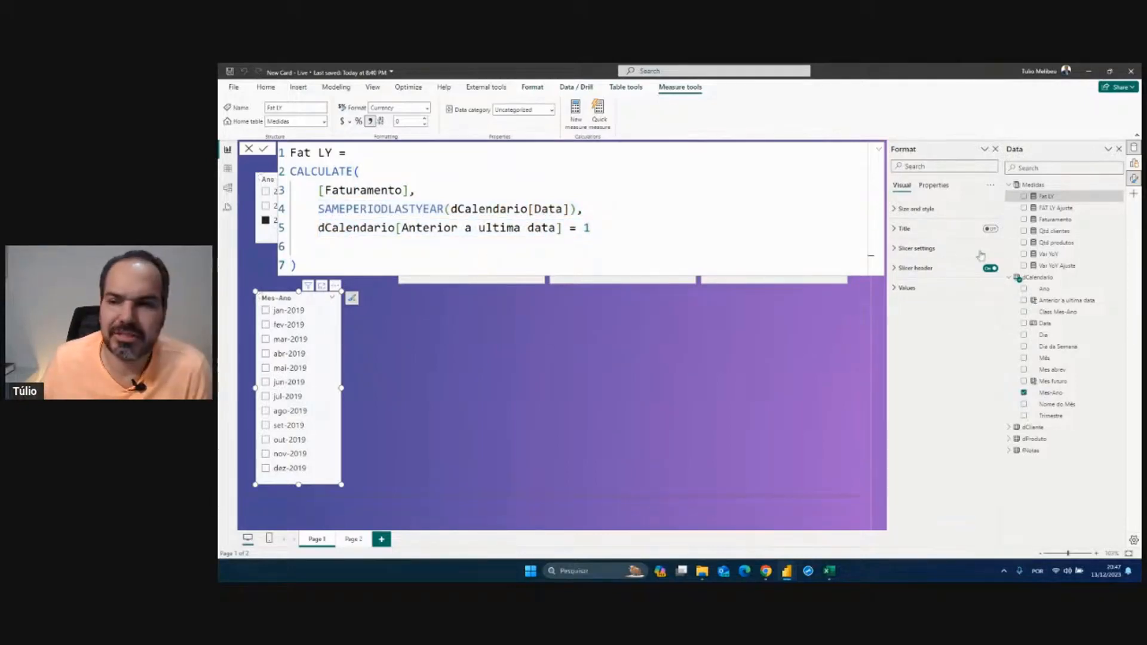
- Apply the simplified Fat LY measure and place a resized card showing Fat LY below the Faturamento card
{"action": "left_click_drag", "start_coordinate": [691, 407], "coordinate": [651, 405]}
{"action": "left_click_drag", "start_coordinate": [810, 495], "coordinate": [590, 373]}
{"action": "left_click_drag", "start_coordinate": [518, 349], "coordinate": [550, 377]}
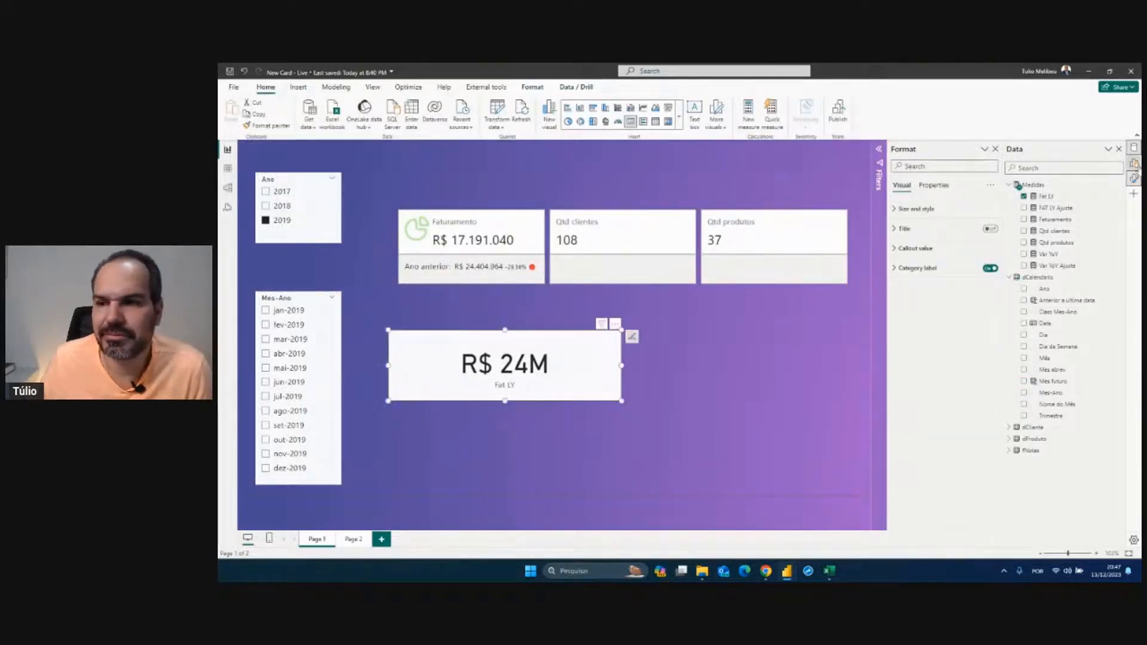
- Set the Fat LY card's callout value to font size 20 with display units None, and reposition and slightly shrink the card
{"action": "left_click", "coordinate": [1135, 165]}
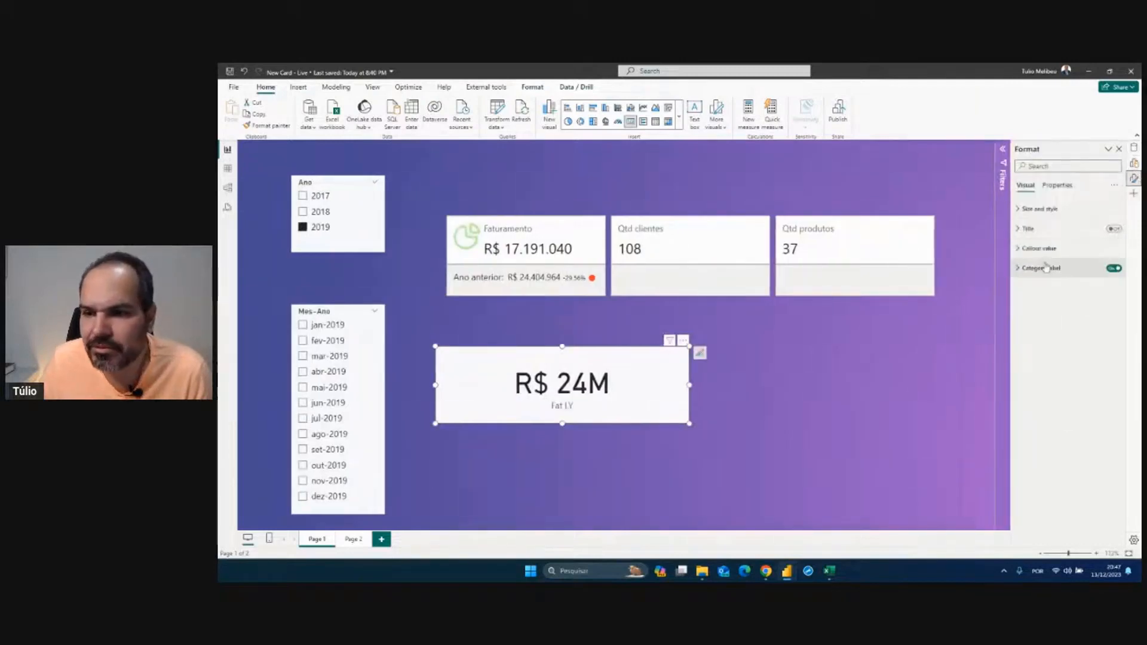
{"action": "left_click", "coordinate": [1040, 248]}
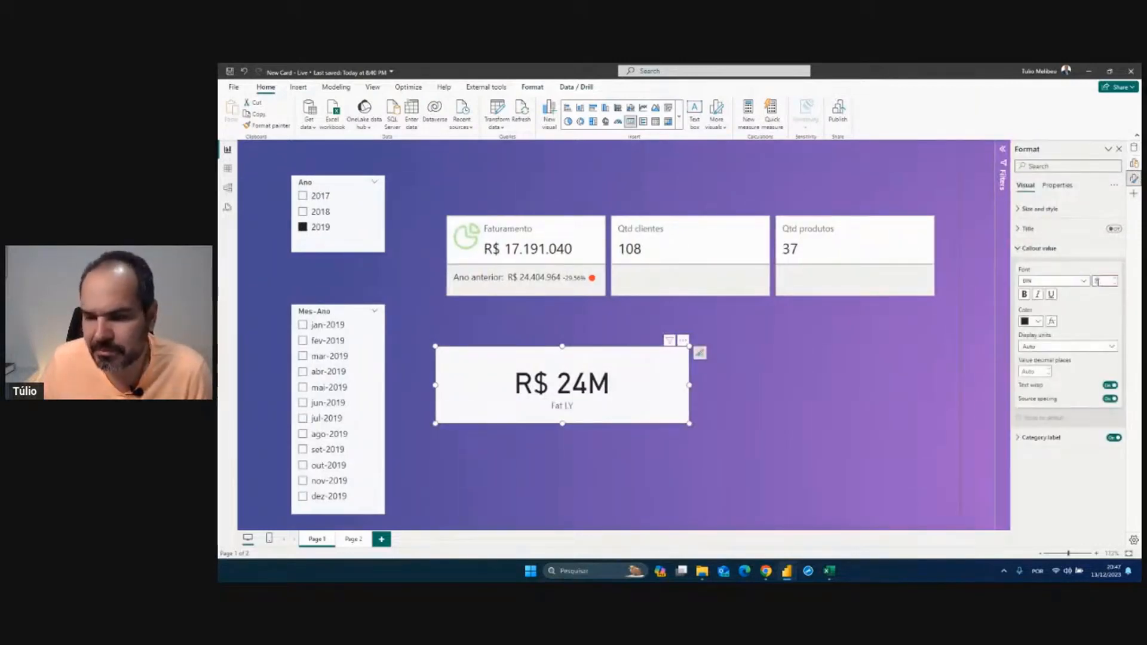
{"action": "type", "text": "20"}
{"action": "left_click", "coordinate": [1057, 346]}
{"action": "left_click", "coordinate": [1046, 372]}
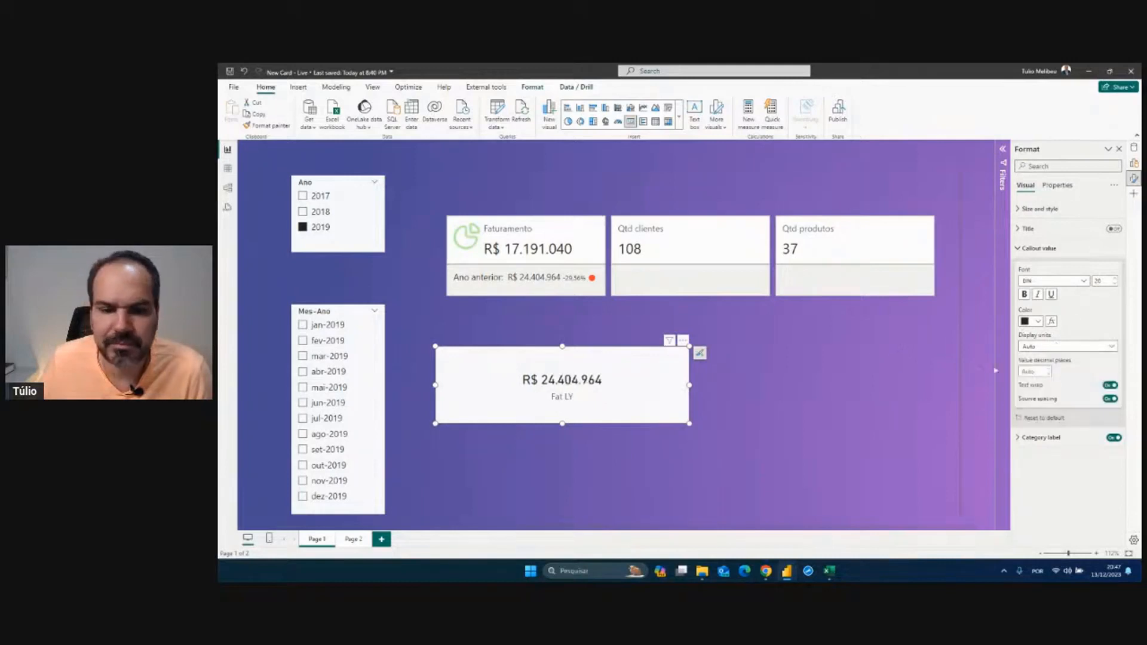
{"action": "left_click_drag", "start_coordinate": [632, 378], "coordinate": [654, 382]}
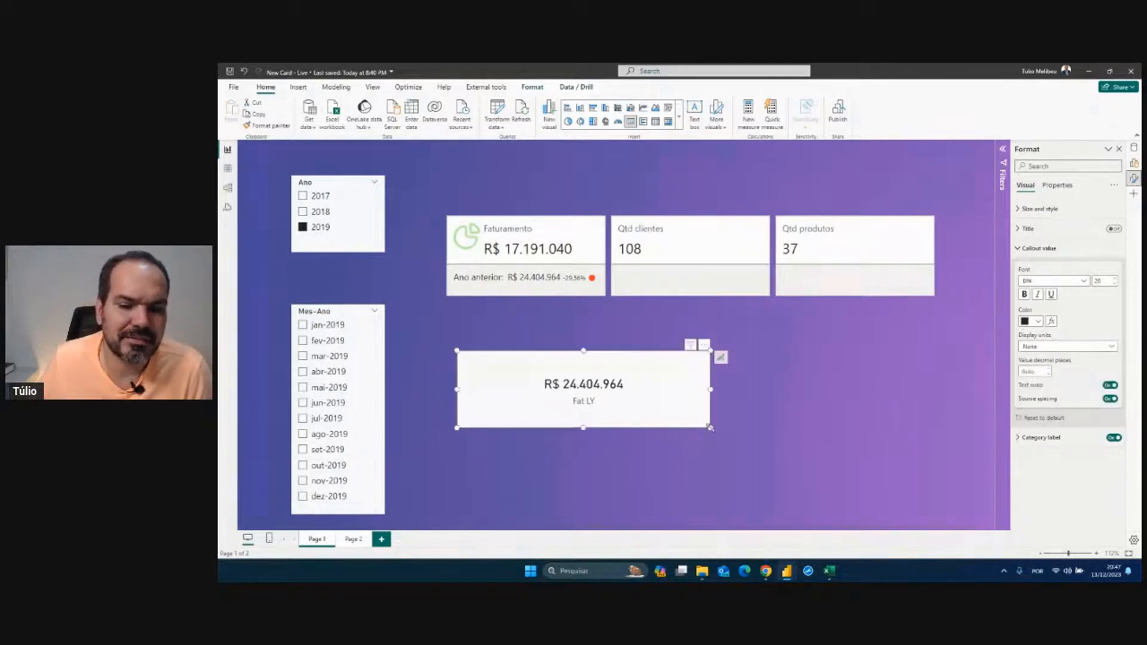
{"action": "left_click_drag", "start_coordinate": [711, 428], "coordinate": [690, 411]}
- Reopen the Fat LY measure formula and examine how its SAMEPERIODLASTYEAR and Anterior a ultima data filters combine inside CALCULATE
{"action": "left_click", "coordinate": [1133, 150]}
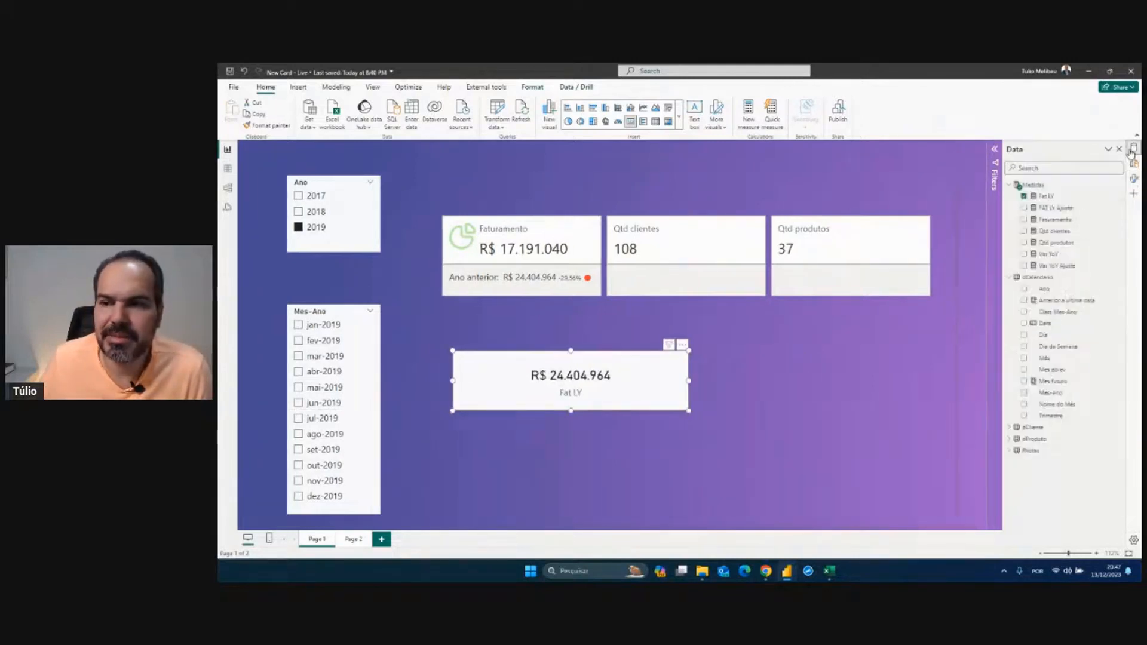
{"action": "left_click", "coordinate": [1047, 196]}
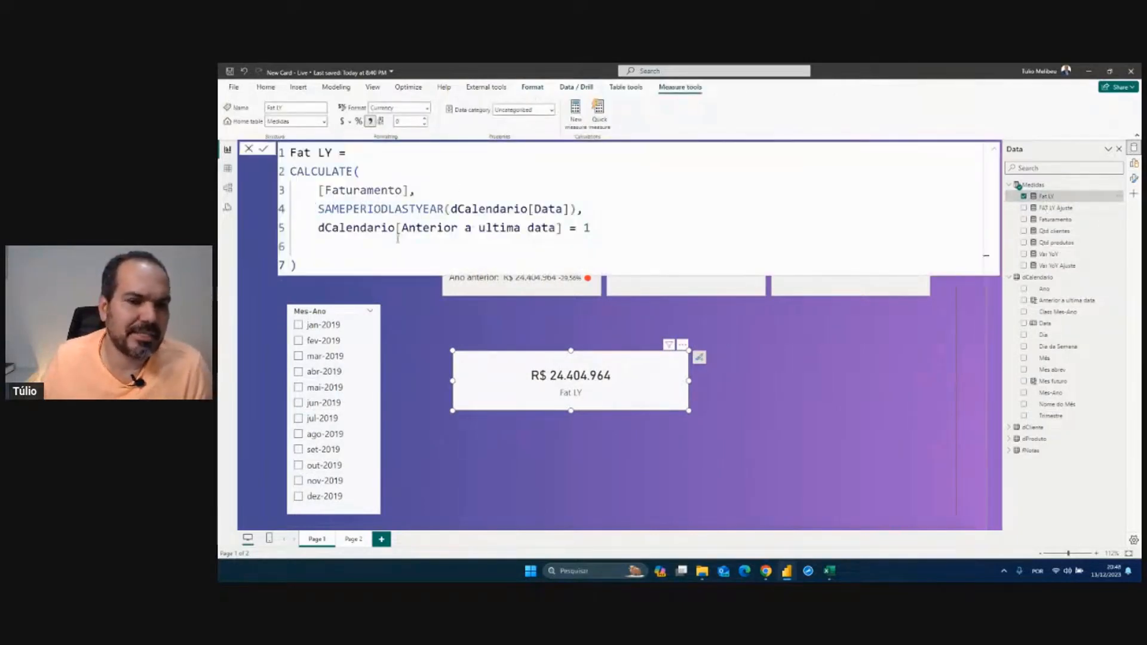
{"action": "left_click", "coordinate": [397, 238]}
{"action": "scroll", "coordinate": [412, 250], "scroll_direction": "up", "scroll_amount": 2}
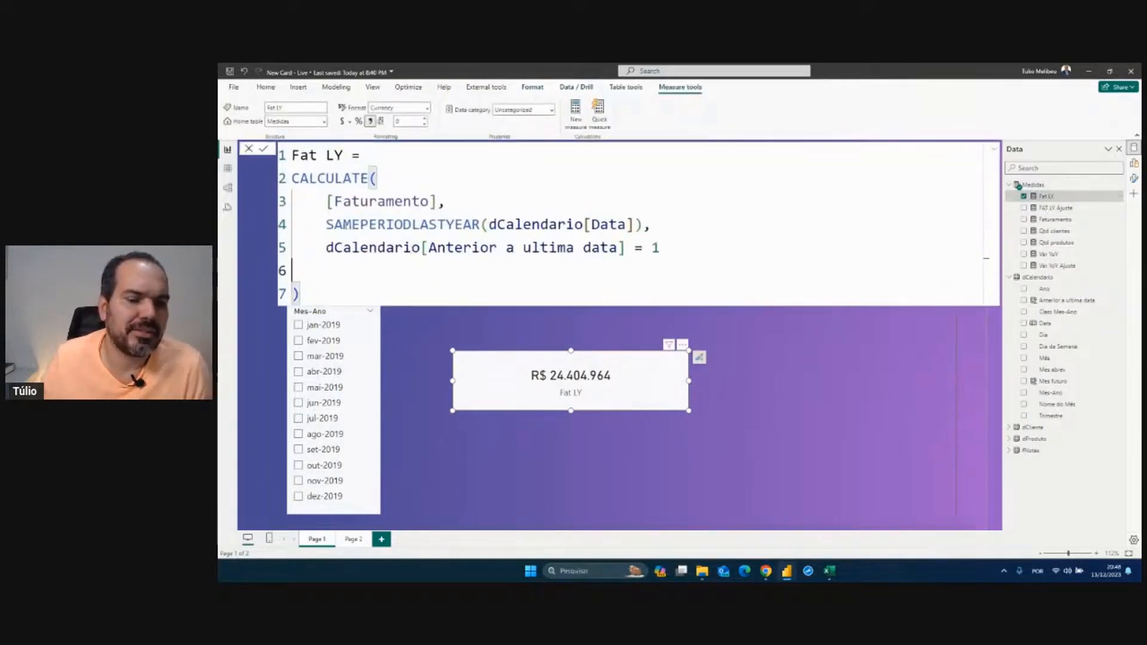
{"action": "left_click_drag", "start_coordinate": [329, 224], "coordinate": [334, 247]}
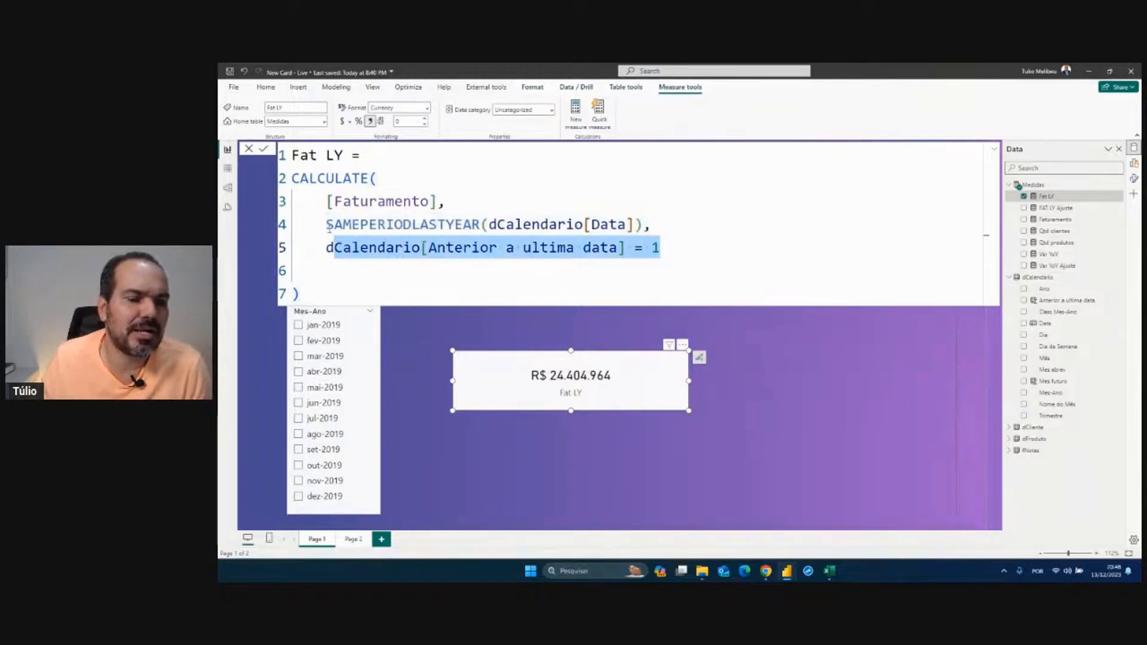
{"action": "left_click", "coordinate": [330, 225]}
{"action": "left_click_drag", "start_coordinate": [327, 224], "coordinate": [651, 224]}
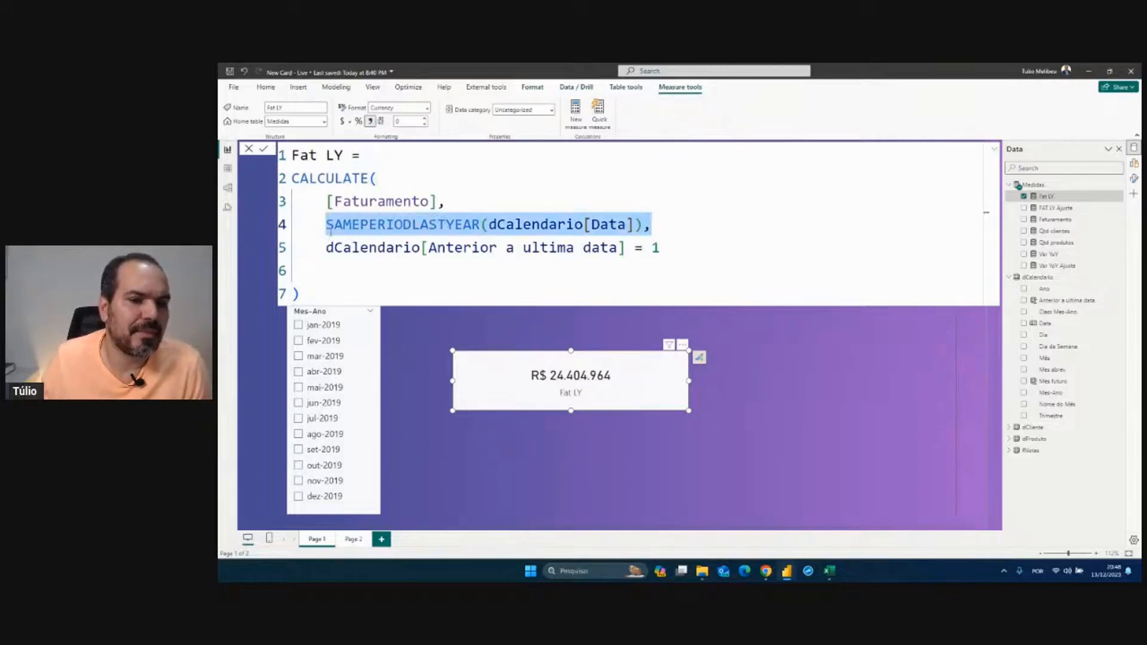
{"action": "mouse_move", "coordinate": [327, 225]}
{"action": "left_mouse_down"}
{"action": "mouse_move", "coordinate": [653, 222]}
{"action": "mouse_move", "coordinate": [487, 247]}
{"action": "mouse_move", "coordinate": [327, 246]}
{"action": "left_mouse_up"}
{"action": "left_click", "coordinate": [356, 249]}
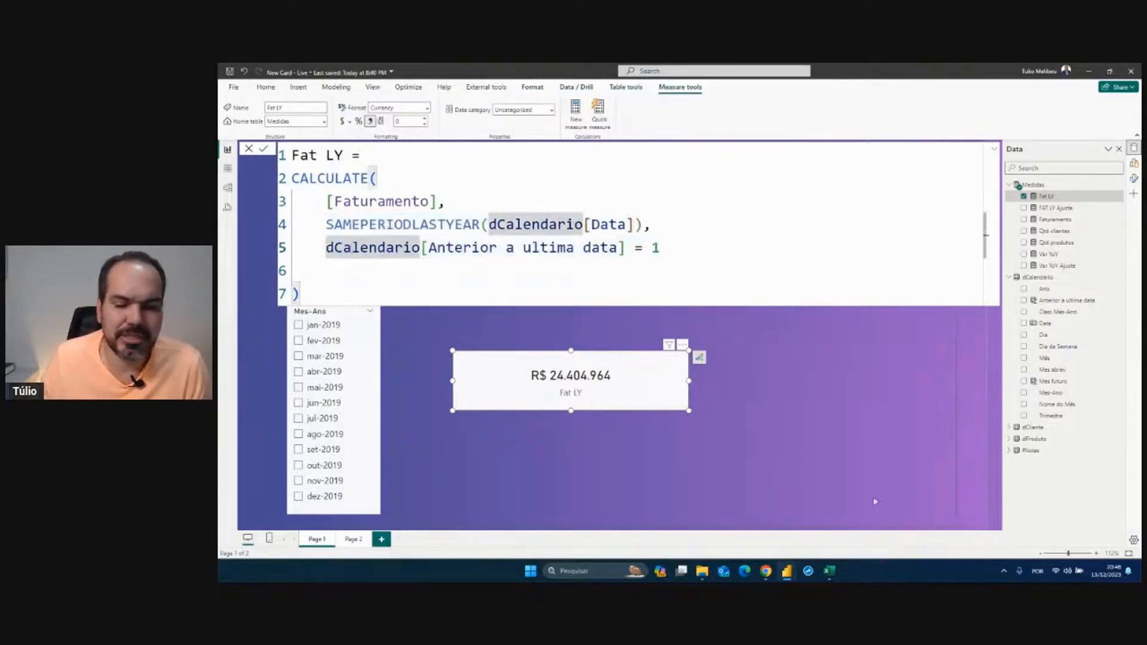
- Switch to the Excel workbook and examine the Anterior a ultima data flags of the August 2018 dates from 01/08/2018 down
{"action": "left_click", "coordinate": [837, 574]}
{"action": "left_click", "coordinate": [624, 272]}
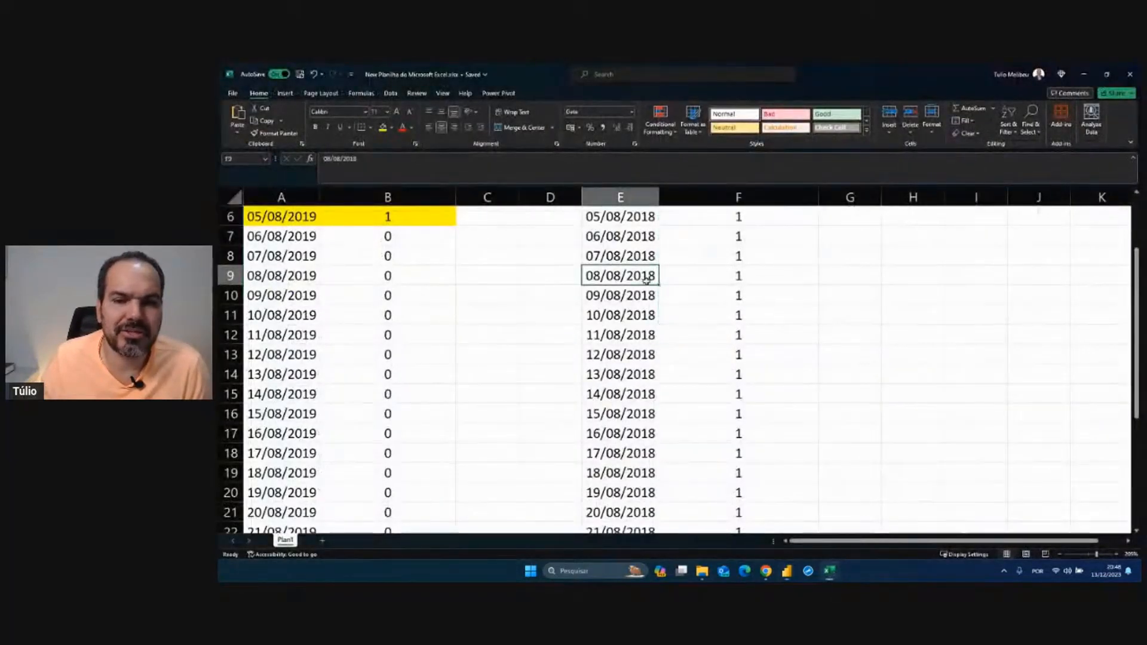
{"action": "scroll", "coordinate": [683, 265], "scroll_direction": "up", "scroll_amount": 2}
{"action": "left_click_drag", "start_coordinate": [726, 234], "coordinate": [728, 519]}
- Switch to the New Card - Live report in Power BI and set the Fat LY measure's Anterior a ultima data filter to 0
{"action": "left_click", "coordinate": [787, 571]}
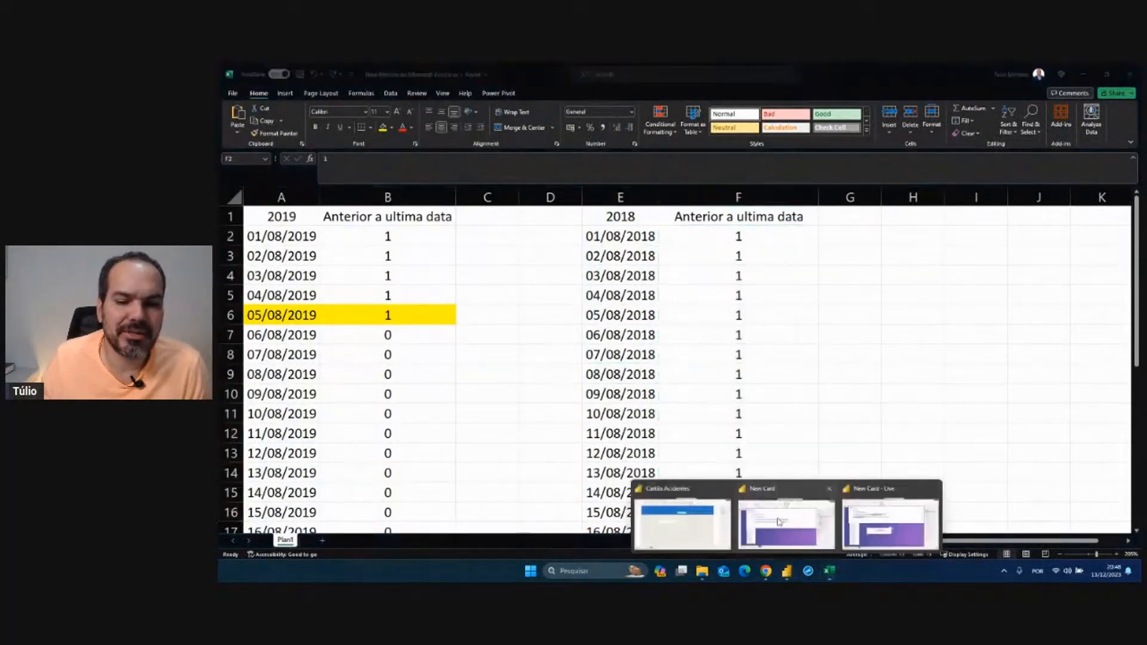
{"action": "left_click", "coordinate": [779, 522]}
{"action": "left_click", "coordinate": [791, 573]}
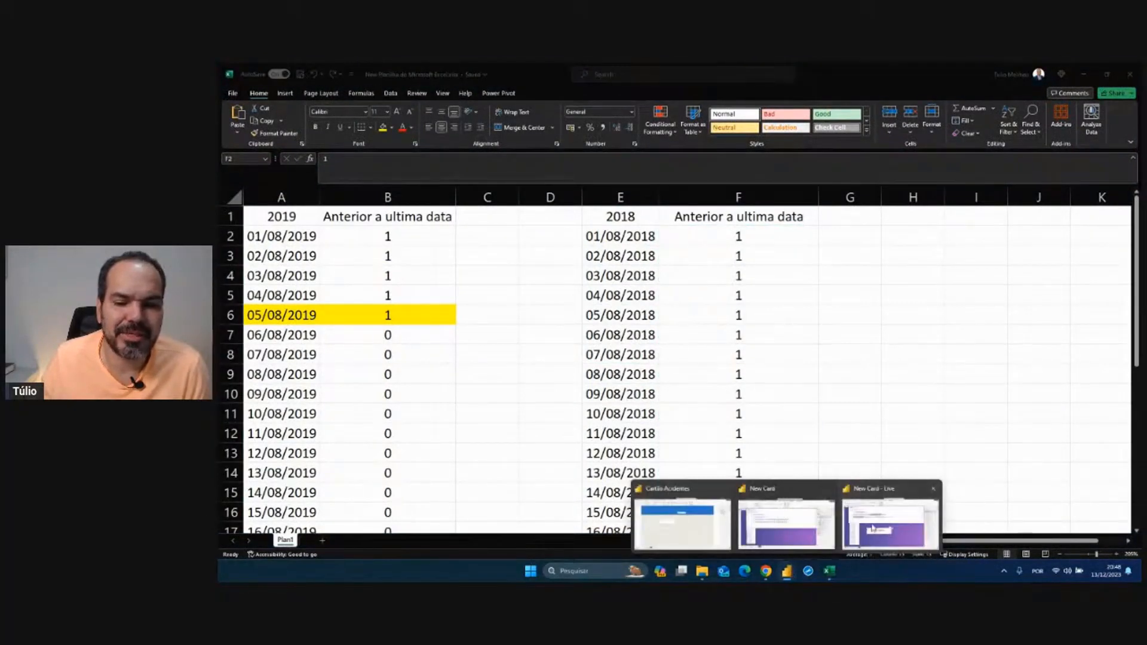
{"action": "left_click", "coordinate": [783, 521]}
{"action": "left_click", "coordinate": [672, 247]}
{"action": "key", "text": "BackSpace"}
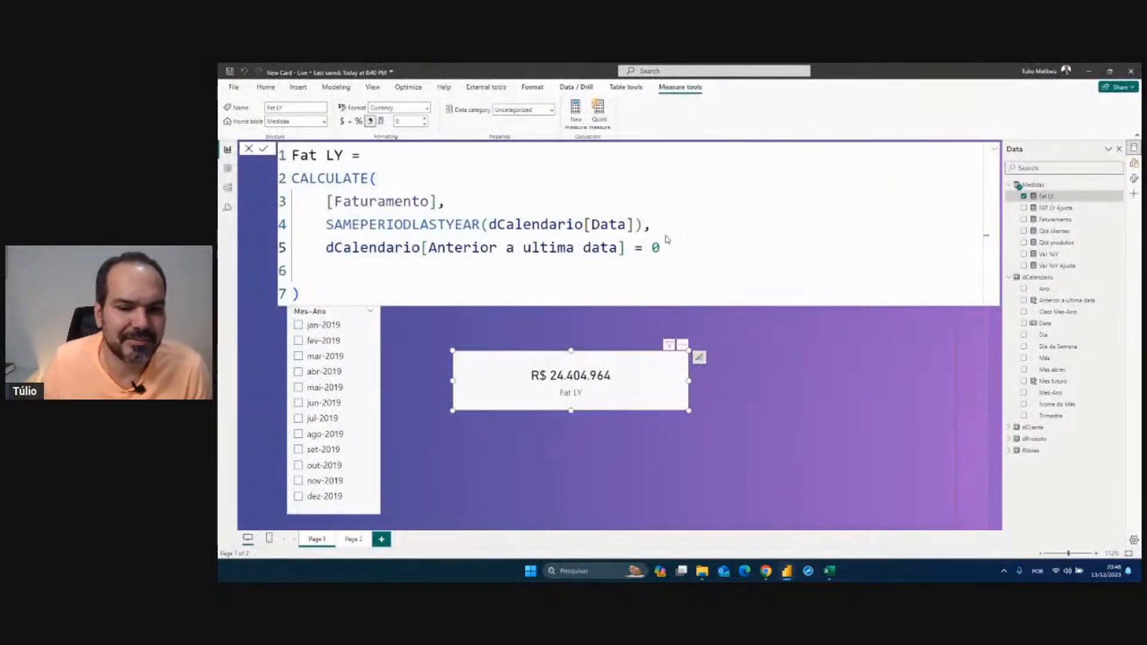
{"action": "key", "text": "Return"}
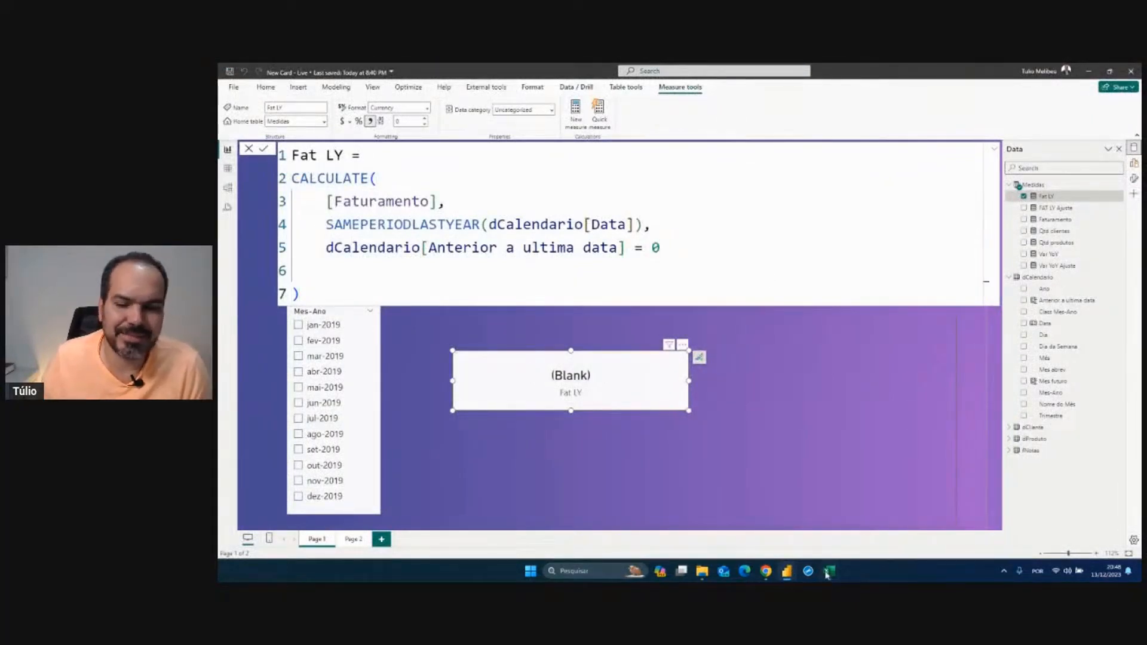
- Switch to the Excel workbook and examine the first August 2018 dates and their Anterior a ultima data flags
{"action": "mouse_move", "coordinate": [828, 575]}
{"action": "left_click", "coordinate": [831, 508]}
{"action": "left_click_drag", "start_coordinate": [620, 236], "coordinate": [623, 418]}
{"action": "left_click_drag", "start_coordinate": [719, 236], "coordinate": [718, 277]}
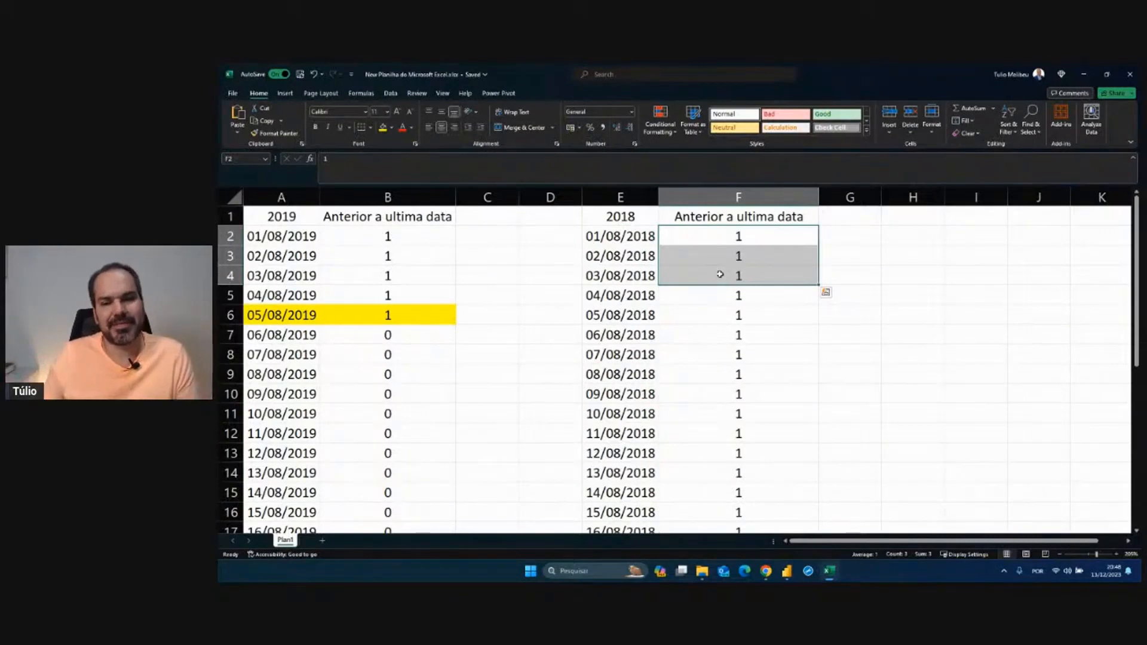
{"action": "left_click_drag", "start_coordinate": [743, 246], "coordinate": [799, 241]}
- Mark the flags of 27/08/2018 to 31/08/2018 with temporary red circles, a box and a brace, and clear the marks
{"action": "left_click_drag", "start_coordinate": [721, 418], "coordinate": [724, 495]}
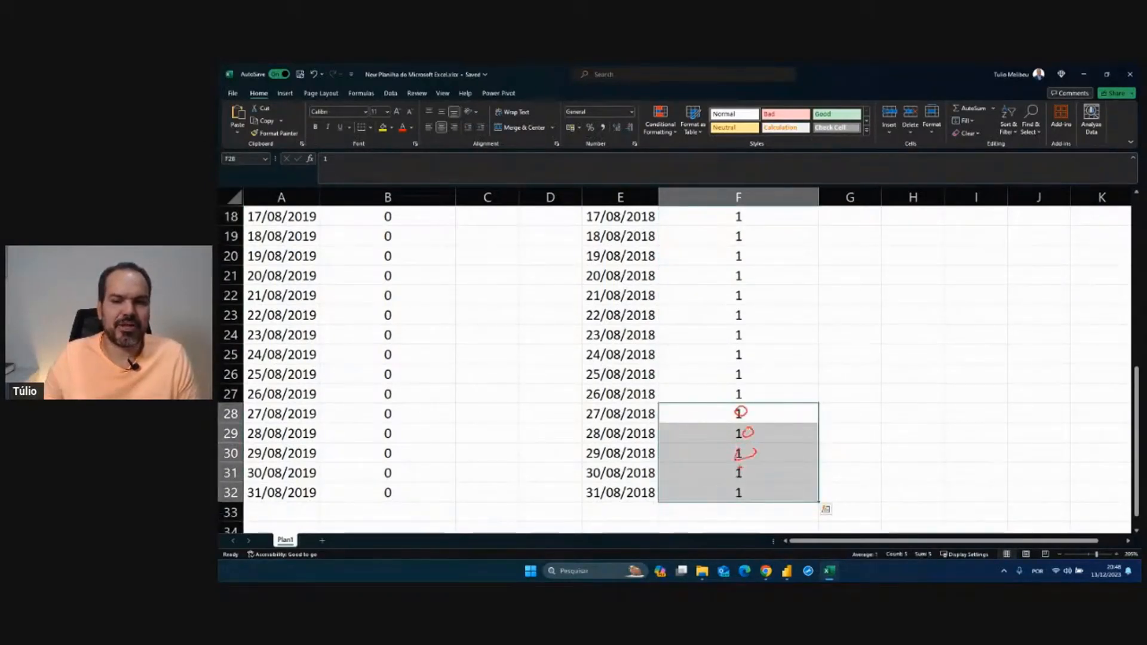
{"action": "left_click_drag", "start_coordinate": [734, 492], "coordinate": [748, 495]}
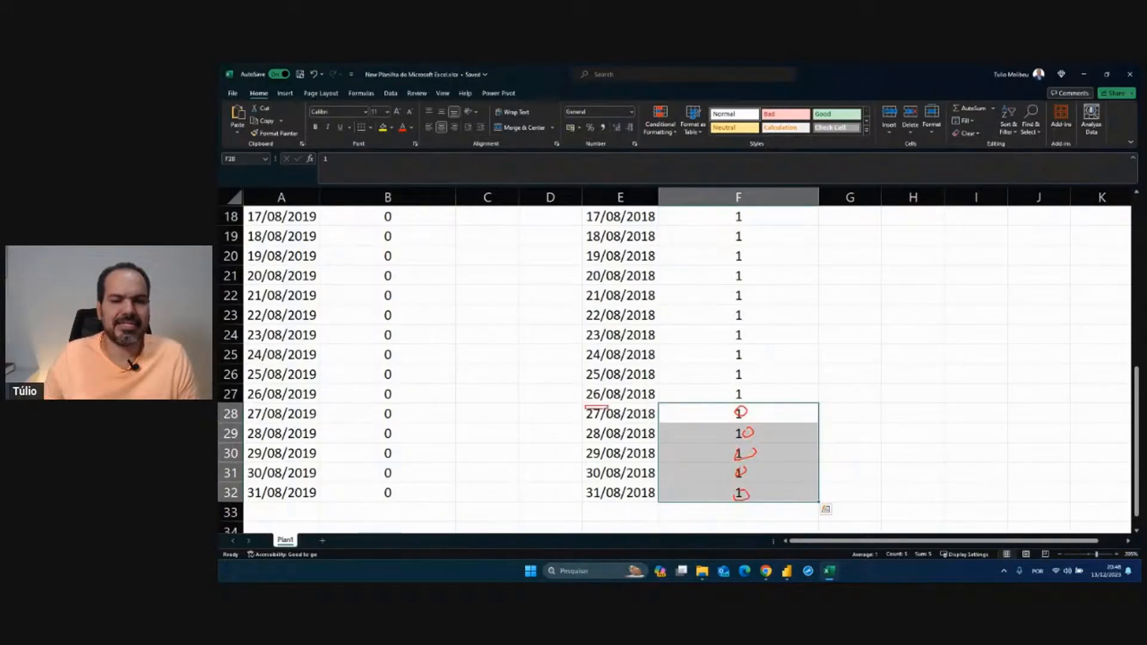
{"action": "left_click_drag", "start_coordinate": [608, 409], "coordinate": [799, 504]}
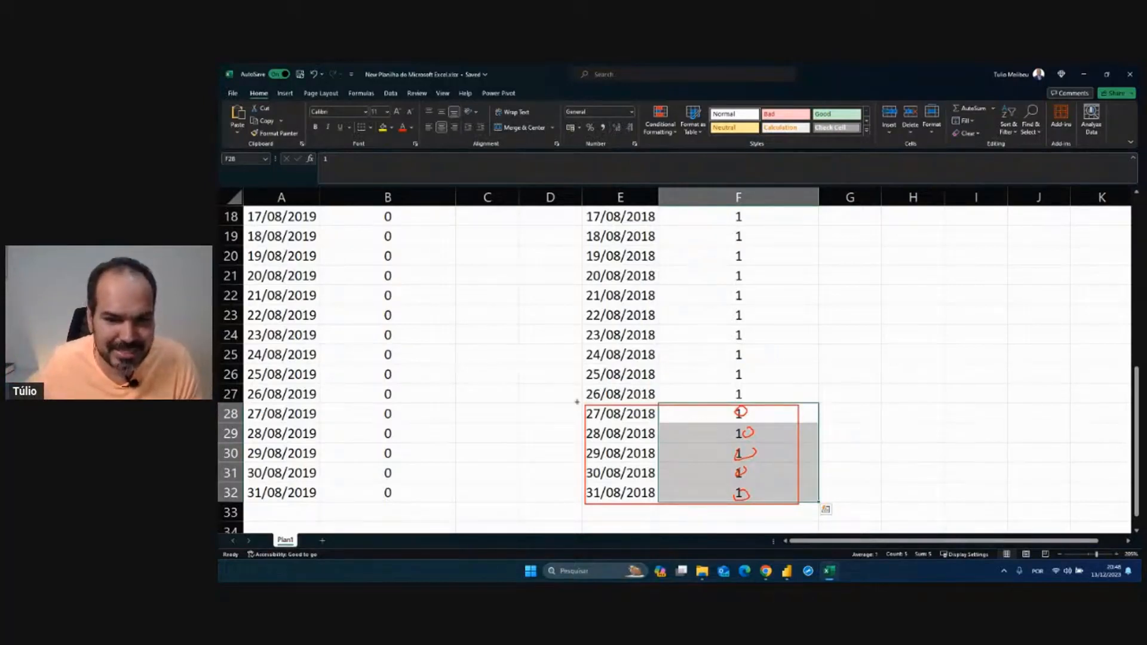
{"action": "mouse_move", "coordinate": [566, 418]}
{"action": "left_mouse_down"}
{"action": "mouse_move", "coordinate": [554, 454]}
{"action": "mouse_move", "coordinate": [562, 509]}
{"action": "left_mouse_up"}
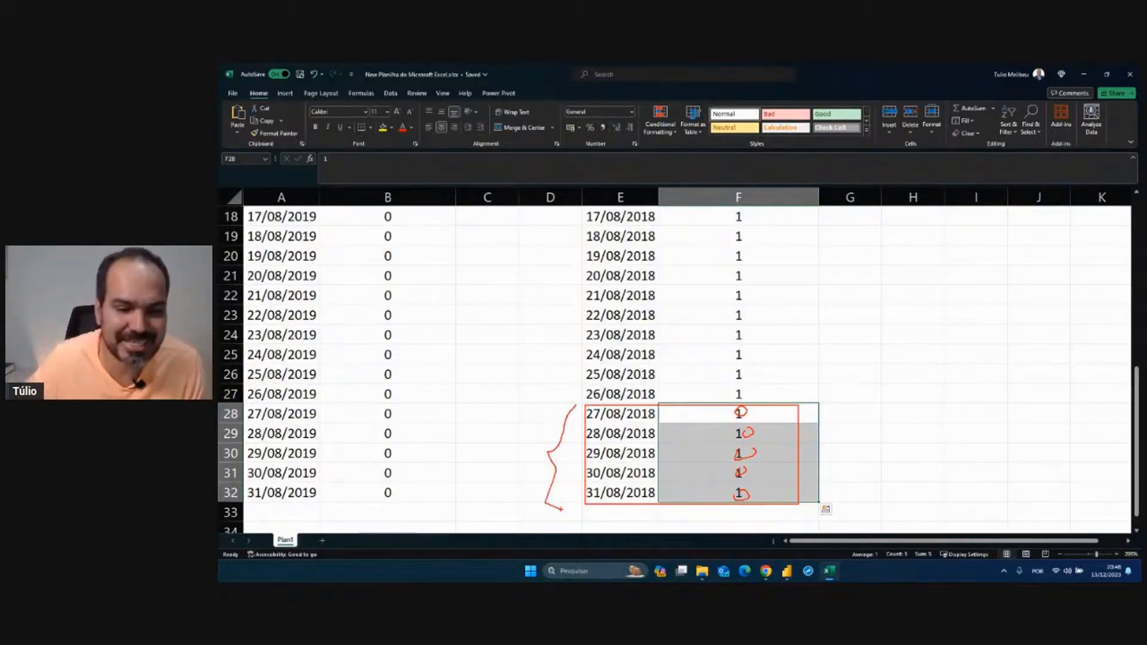
{"action": "mouse_move", "coordinate": [734, 404]}
{"action": "left_mouse_down"}
{"action": "mouse_move", "coordinate": [741, 509]}
{"action": "mouse_move", "coordinate": [771, 414]}
{"action": "left_mouse_up"}
{"action": "key", "text": "Escape"}
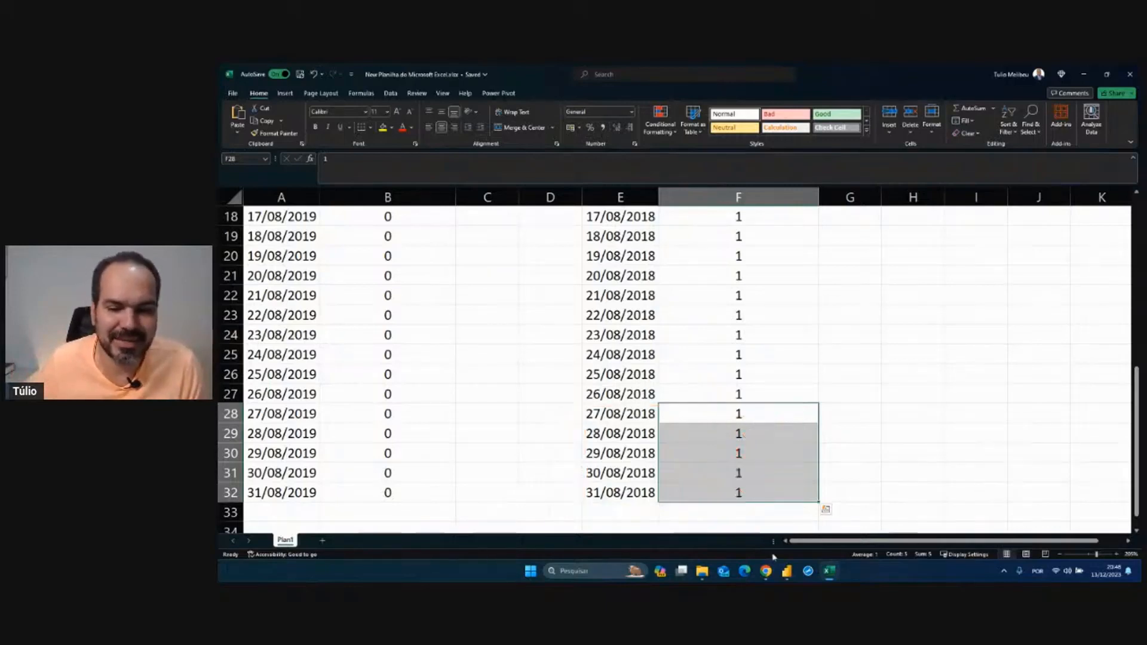
- Switch to the New Card - Live report and insert CALCULATETABLE( on a new line before SAMEPERIODLASTYEAR in the Fat LY formula
{"action": "left_click", "coordinate": [786, 571]}
{"action": "left_click", "coordinate": [890, 519]}
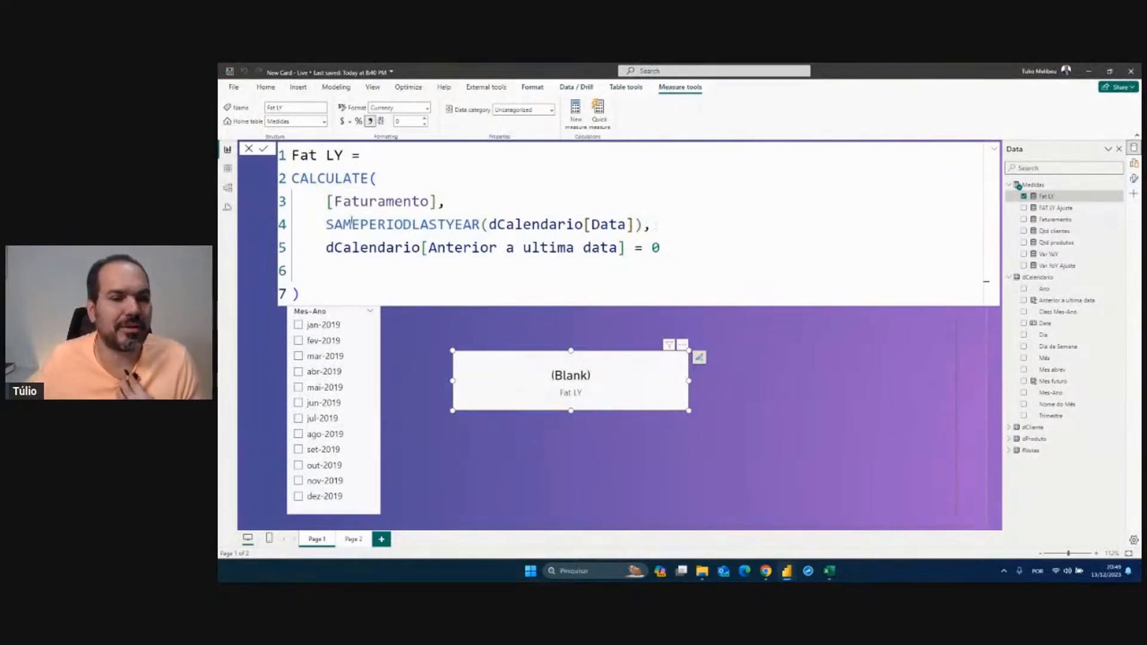
{"action": "left_click", "coordinate": [326, 224]}
{"action": "key", "text": "Return"}
{"action": "key", "text": "Up"}
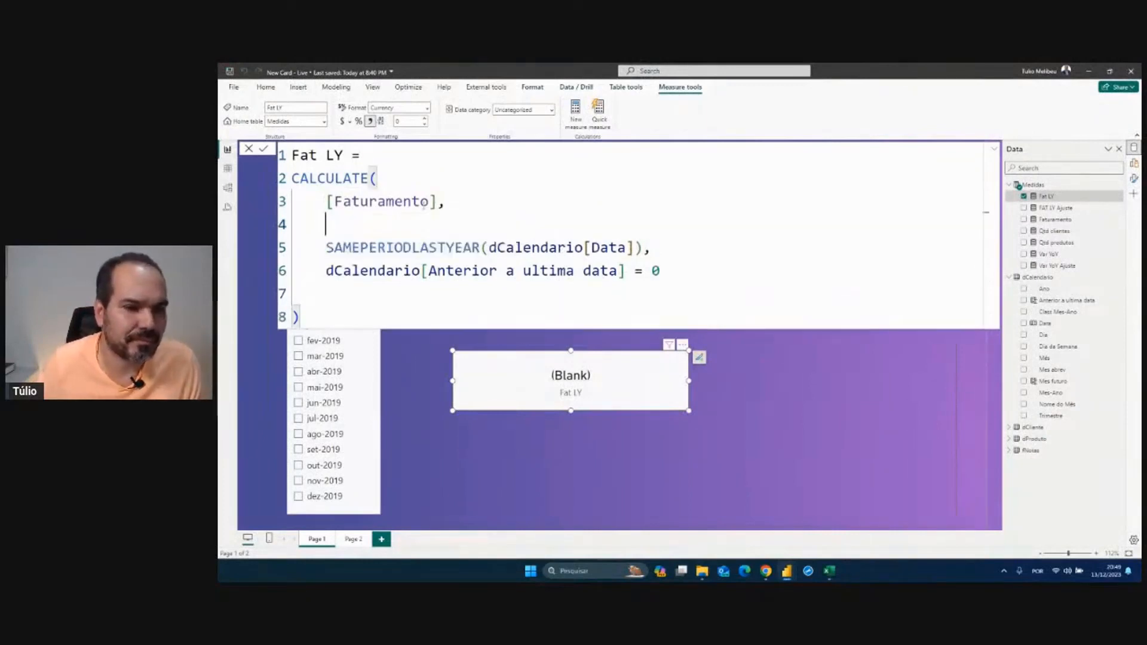
{"action": "type", "text": "CALCULATETABLE("}
{"action": "key", "text": "Escape"}
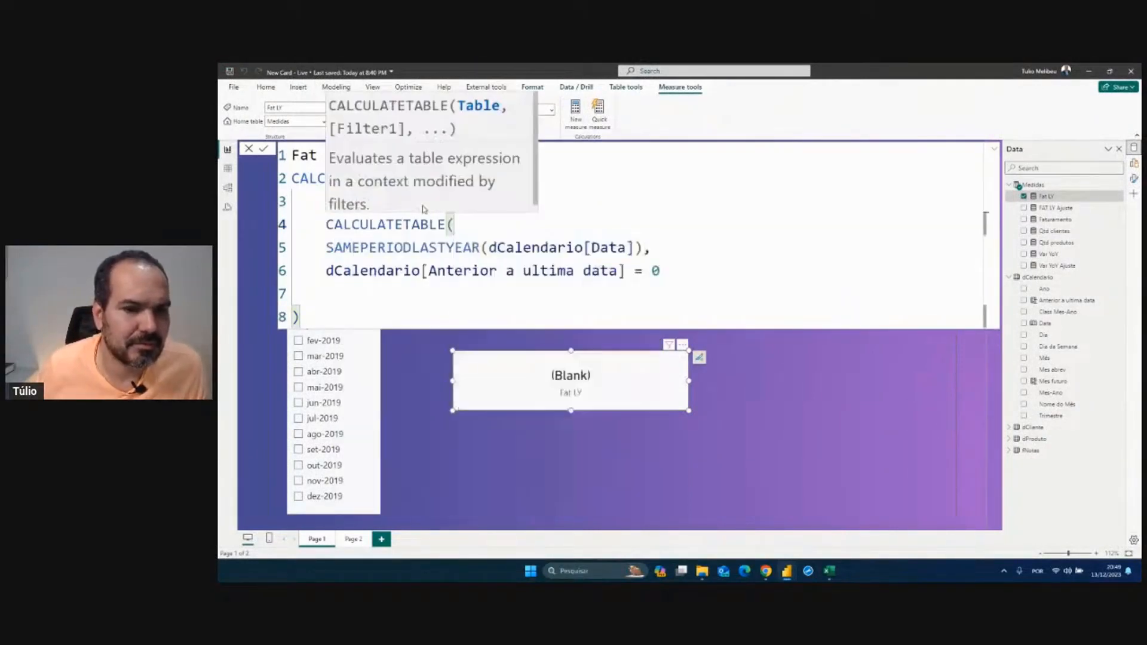
- Indent the SAMEPERIODLASTYEAR and Anterior a ultima data lines inside CALCULATETABLE and close its parenthesis on a separate line
{"action": "left_click", "coordinate": [327, 247]}
{"action": "key", "text": "Tab"}
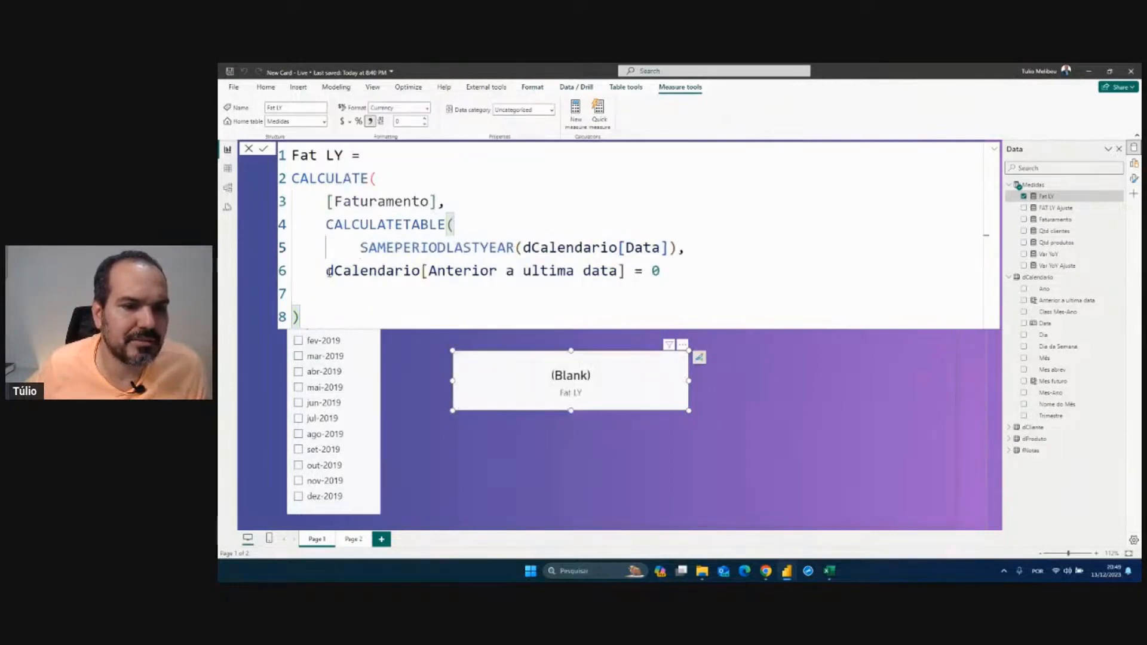
{"action": "left_click", "coordinate": [327, 271]}
{"action": "key", "text": "Tab"}
{"action": "left_click", "coordinate": [732, 270]}
{"action": "key", "text": "Return"}
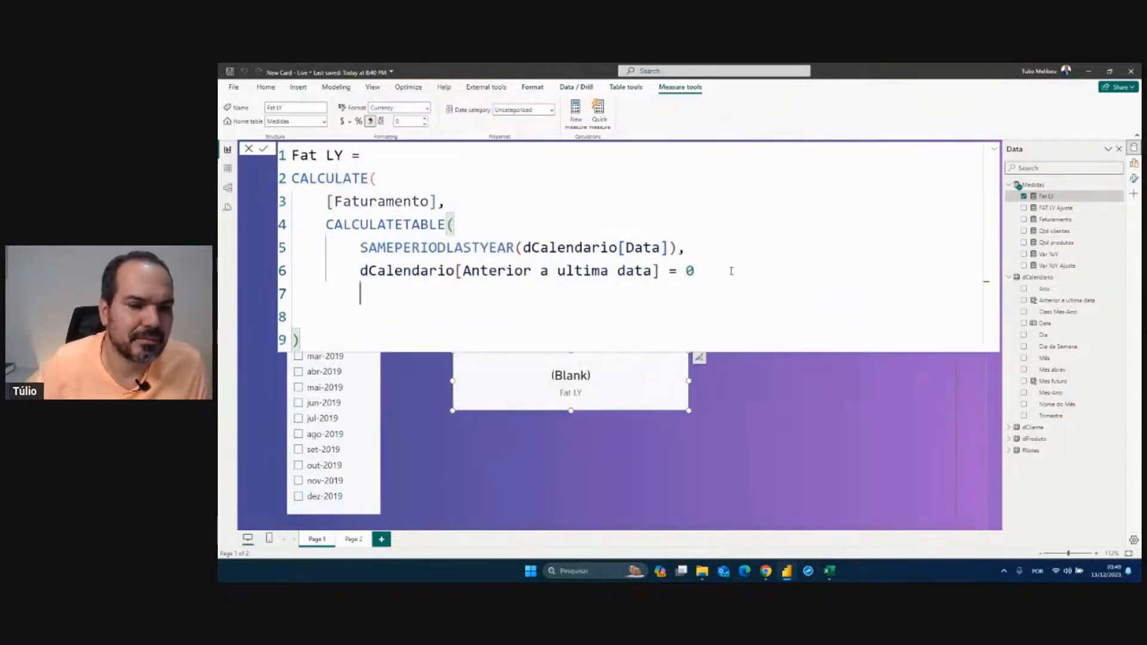
{"action": "key", "text": "BackSpace"}
{"action": "type", "text": ")"}
- Set the Anterior a ultima data filter inside CALCULATETABLE to 1
{"action": "left_click", "coordinate": [732, 271]}
{"action": "key", "text": "BackSpace"}
{"action": "type", "text": "1"}
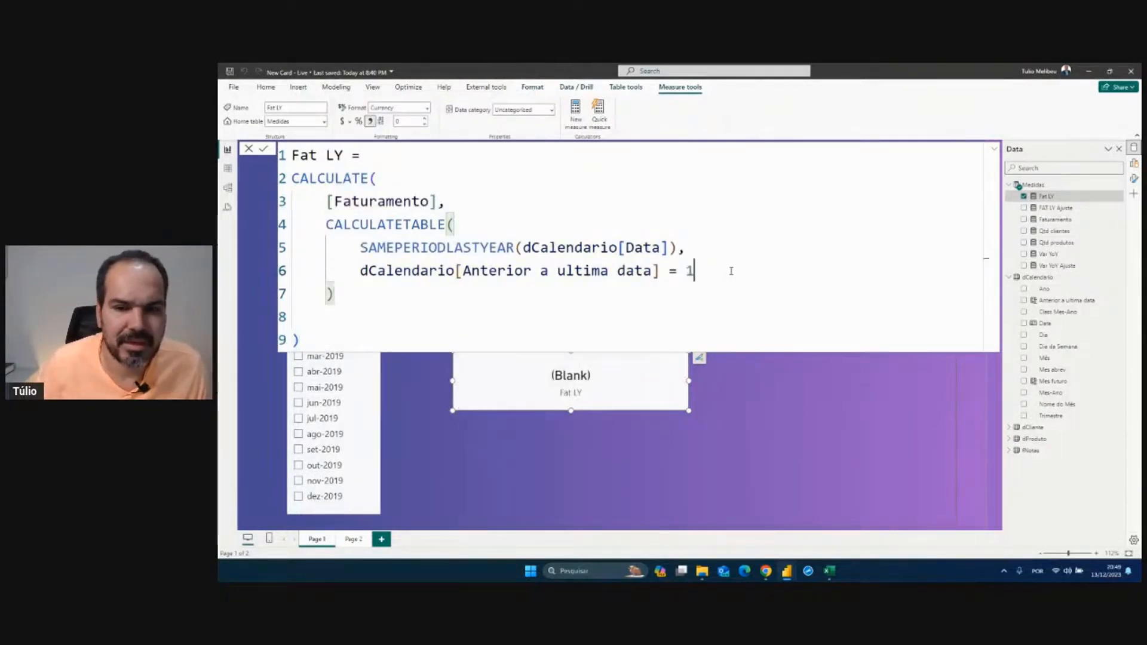
- Switch to the Excel workbook and examine the August 2019 dates from 01/08/2019 to 31/08/2019
{"action": "left_click", "coordinate": [829, 570]}
{"action": "scroll", "coordinate": [762, 403], "scroll_direction": "up", "scroll_amount": 6}
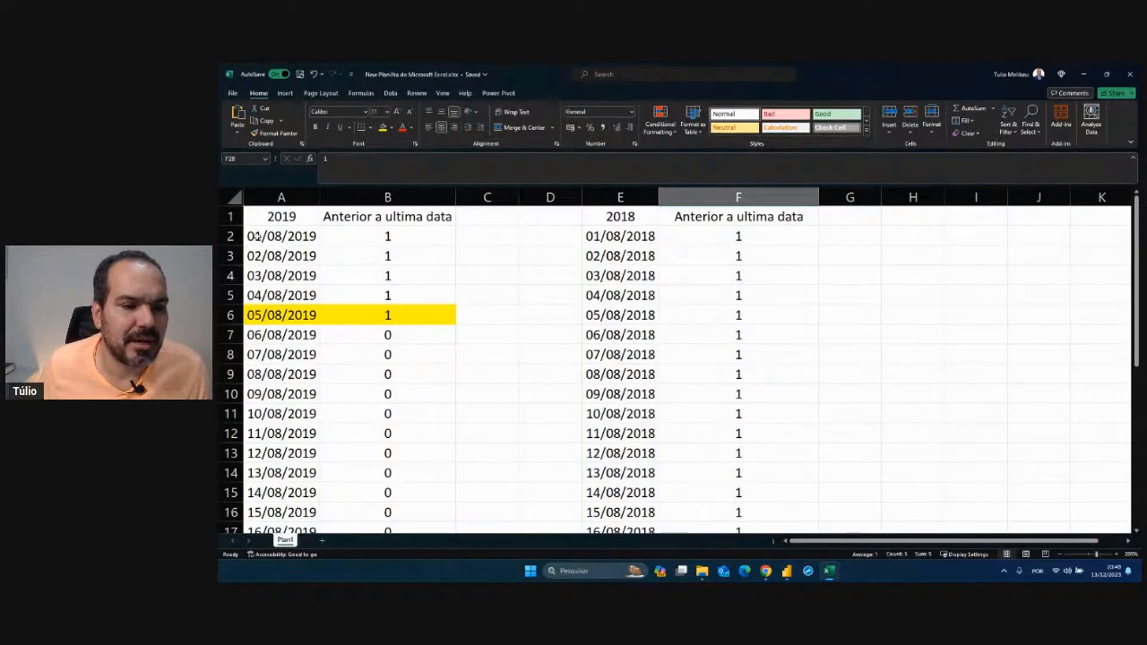
{"action": "left_click", "coordinate": [272, 217]}
{"action": "left_click_drag", "start_coordinate": [272, 236], "coordinate": [275, 295]}
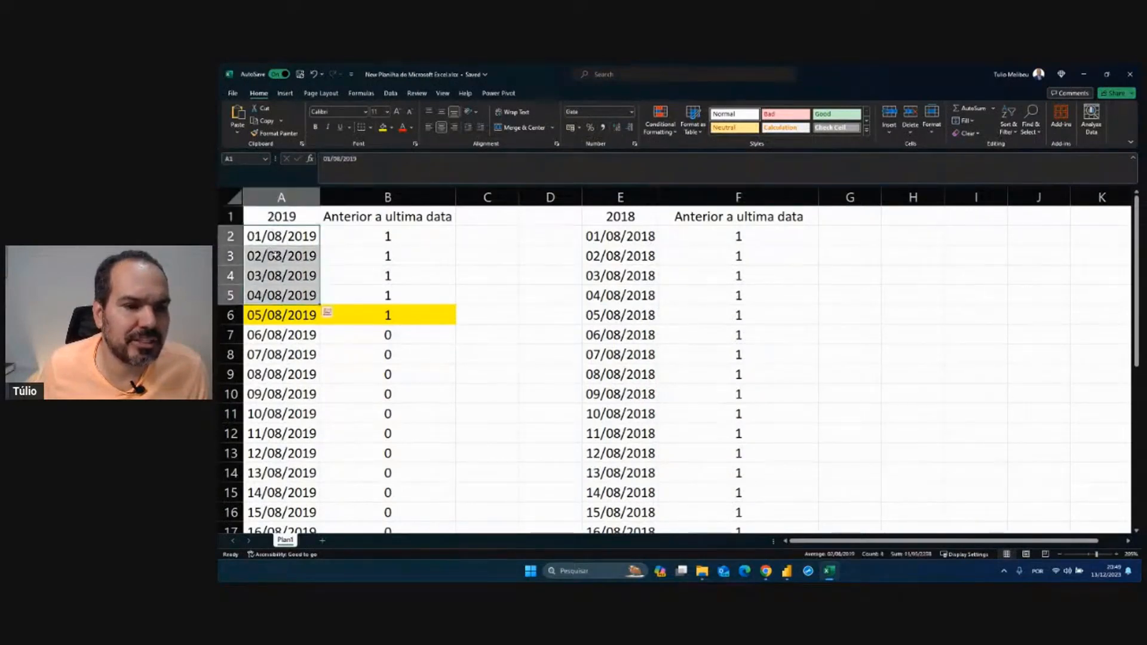
{"action": "left_click", "coordinate": [279, 236]}
{"action": "key", "text": "ctrl+shift+Down"}
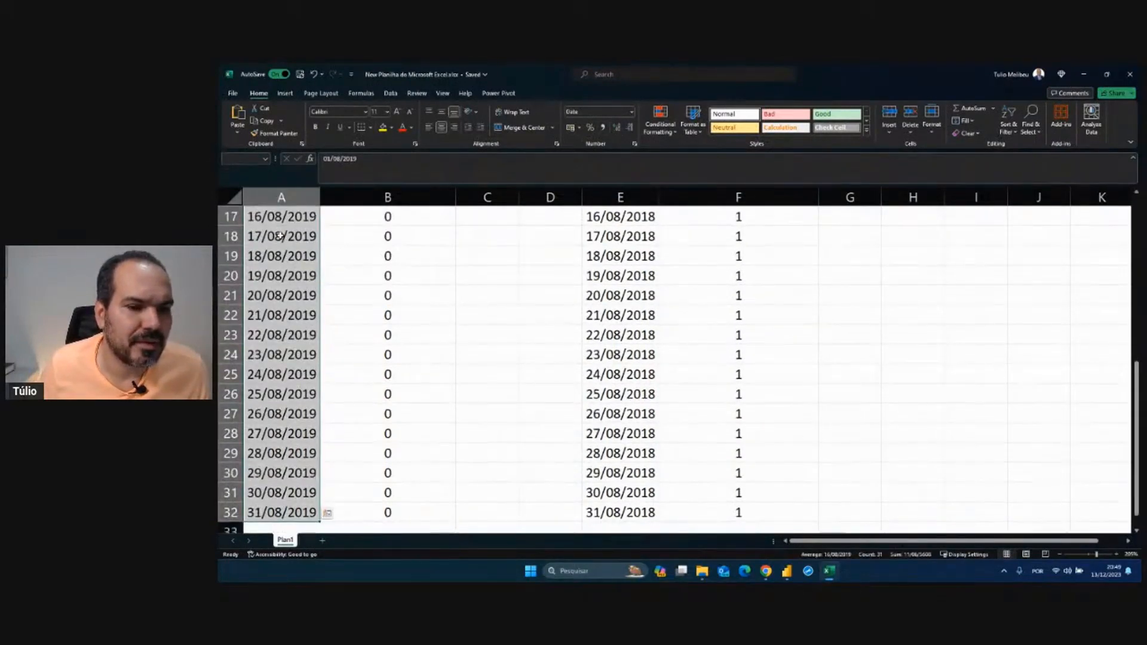
{"action": "key", "text": "ctrl+Home"}
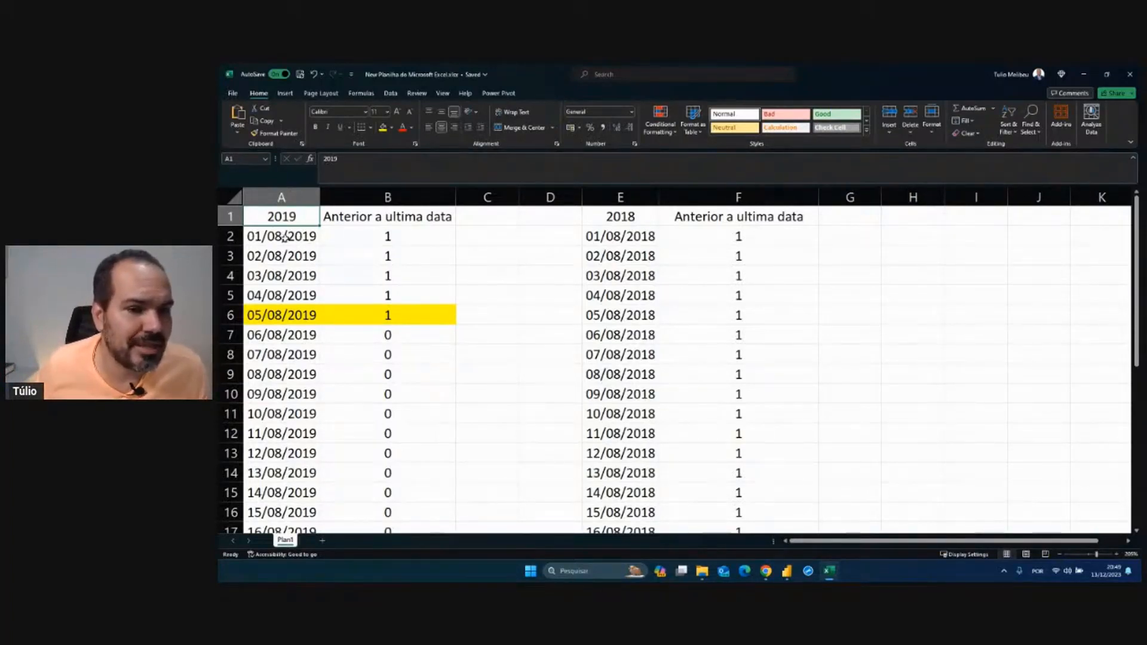
- Compare the 01/08 to 05/08 rows of 2019 and 2018 using temporary red outlines and circles on the remaining 2018 flags
{"action": "left_click_drag", "start_coordinate": [300, 238], "coordinate": [741, 315]}
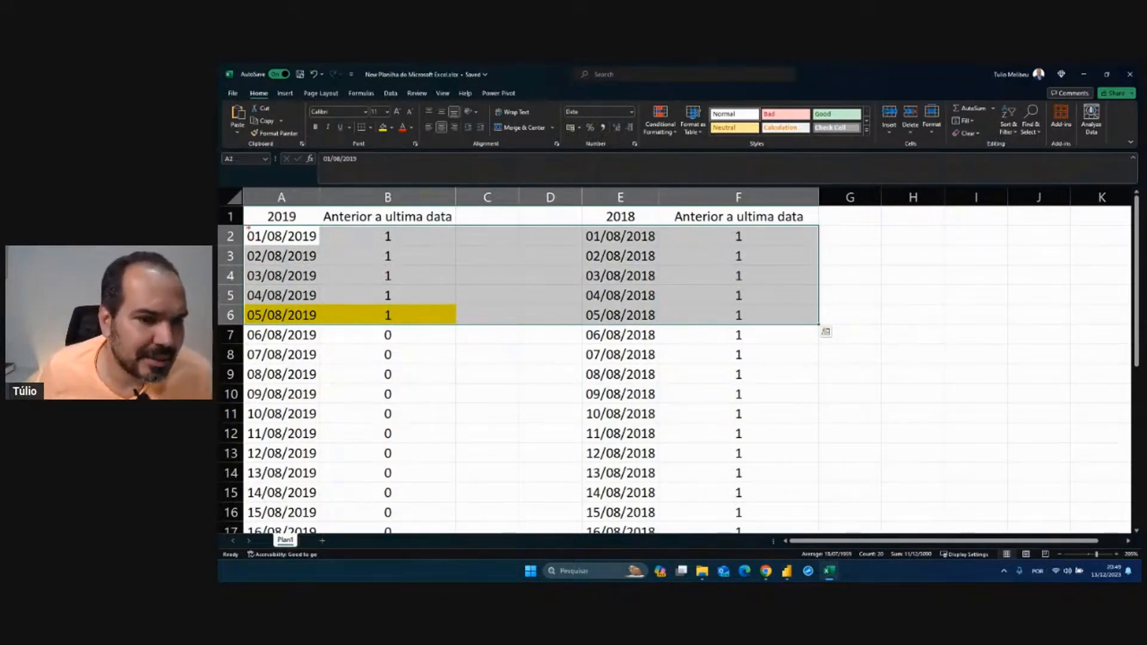
{"action": "mouse_move", "coordinate": [238, 305]}
{"action": "left_mouse_down"}
{"action": "mouse_move", "coordinate": [308, 328]}
{"action": "mouse_move", "coordinate": [387, 326]}
{"action": "mouse_move", "coordinate": [246, 225]}
{"action": "left_mouse_up"}
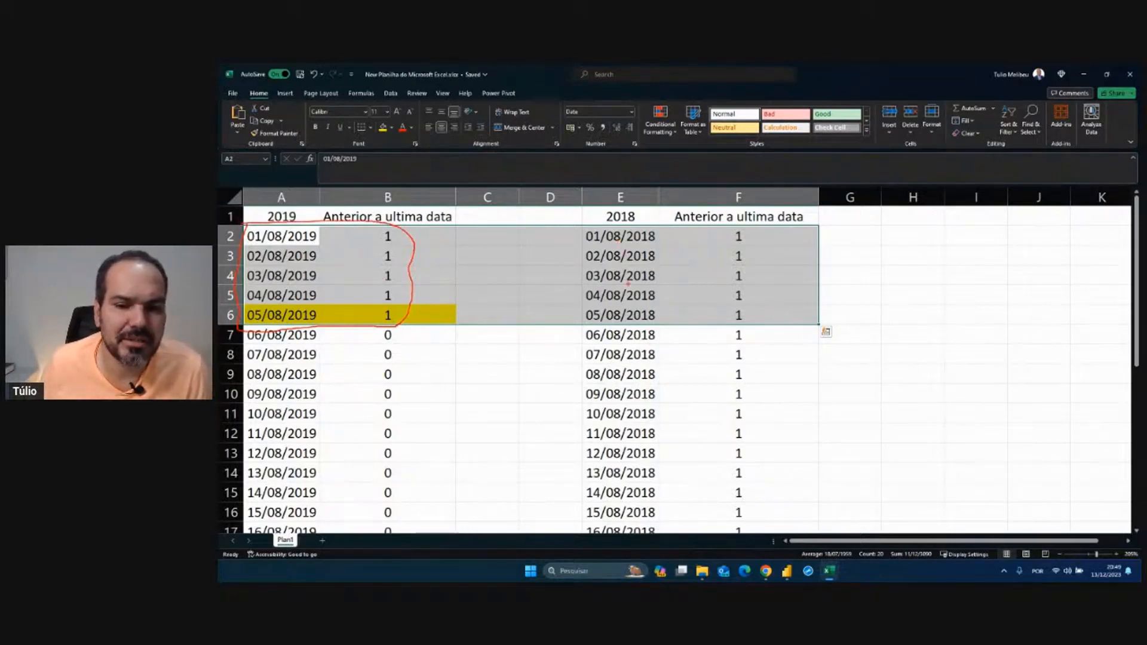
{"action": "mouse_move", "coordinate": [742, 331]}
{"action": "left_mouse_down"}
{"action": "mouse_move", "coordinate": [741, 482]}
{"action": "mouse_move", "coordinate": [756, 472]}
{"action": "mouse_move", "coordinate": [759, 496]}
{"action": "mouse_move", "coordinate": [739, 521]}
{"action": "mouse_move", "coordinate": [750, 530]}
{"action": "left_mouse_up"}
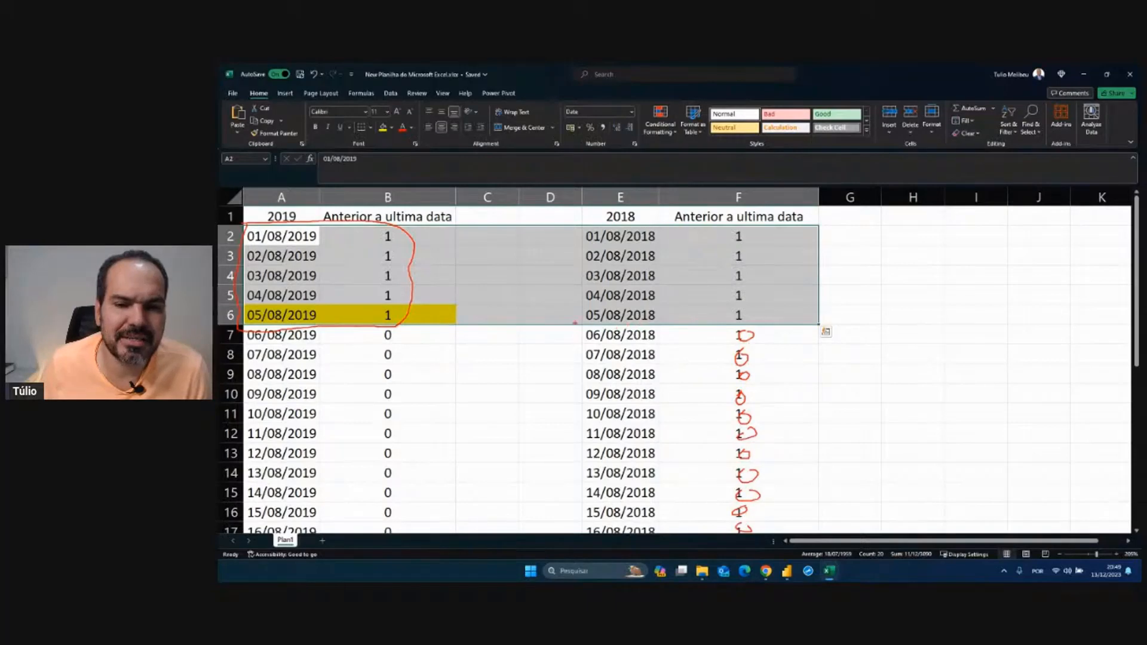
{"action": "left_click_drag", "start_coordinate": [575, 322], "coordinate": [726, 325]}
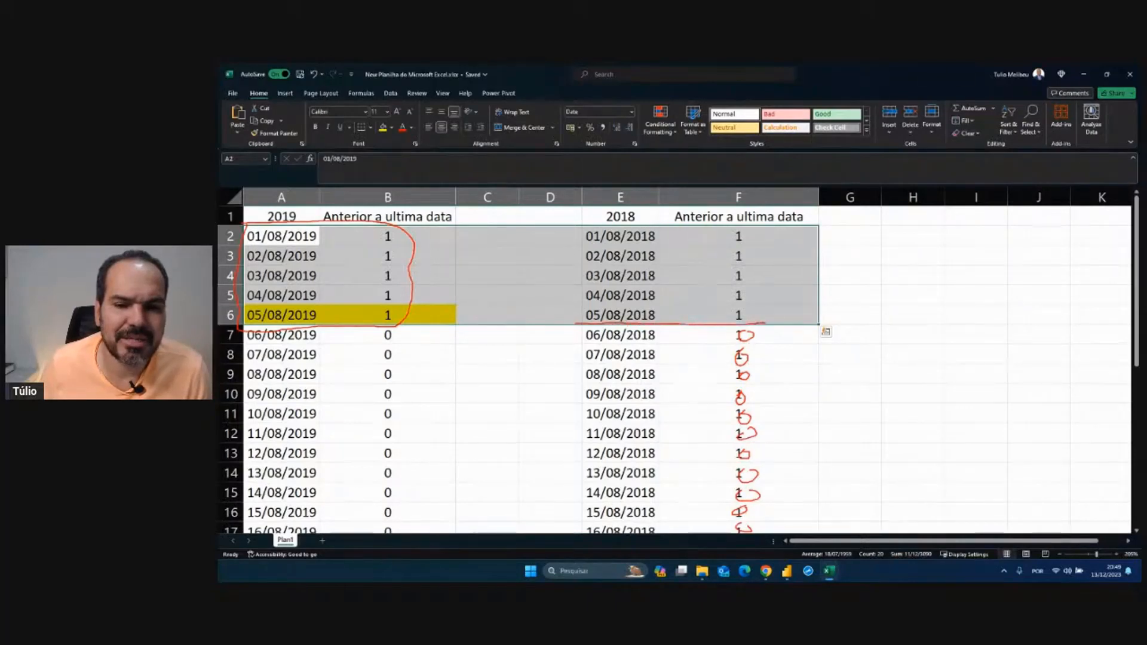
{"action": "mouse_move", "coordinate": [576, 324]}
{"action": "left_mouse_down"}
{"action": "mouse_move", "coordinate": [615, 222]}
{"action": "mouse_move", "coordinate": [788, 241]}
{"action": "mouse_move", "coordinate": [795, 292]}
{"action": "left_mouse_up"}
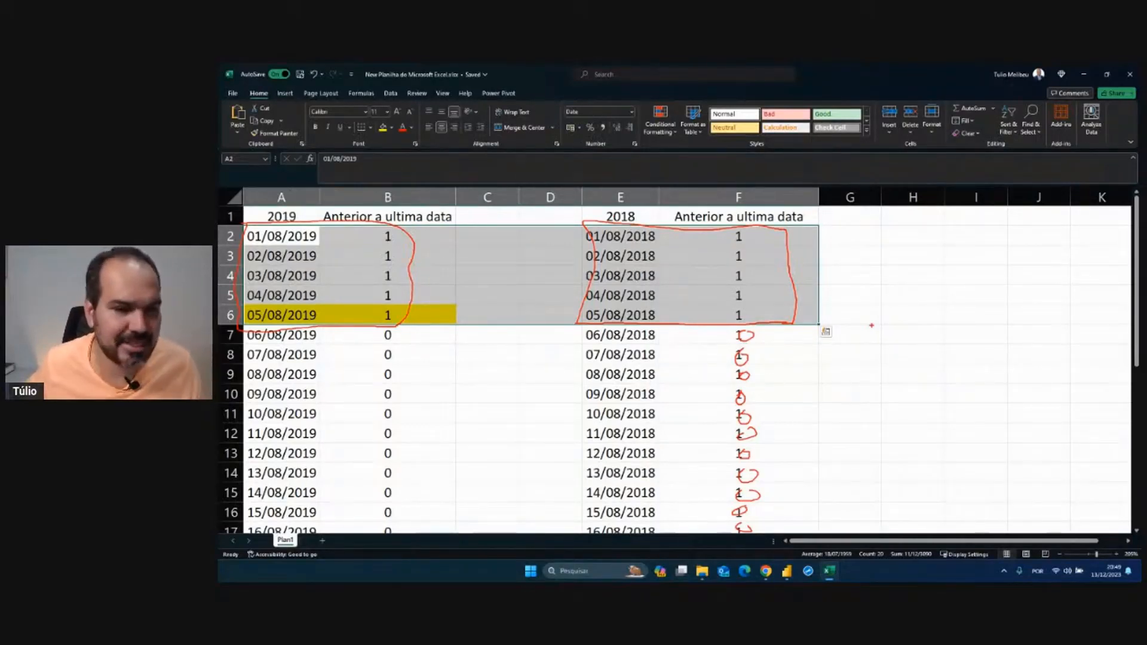
{"action": "key", "text": "Escape"}
{"action": "left_click_drag", "start_coordinate": [284, 238], "coordinate": [792, 308]}
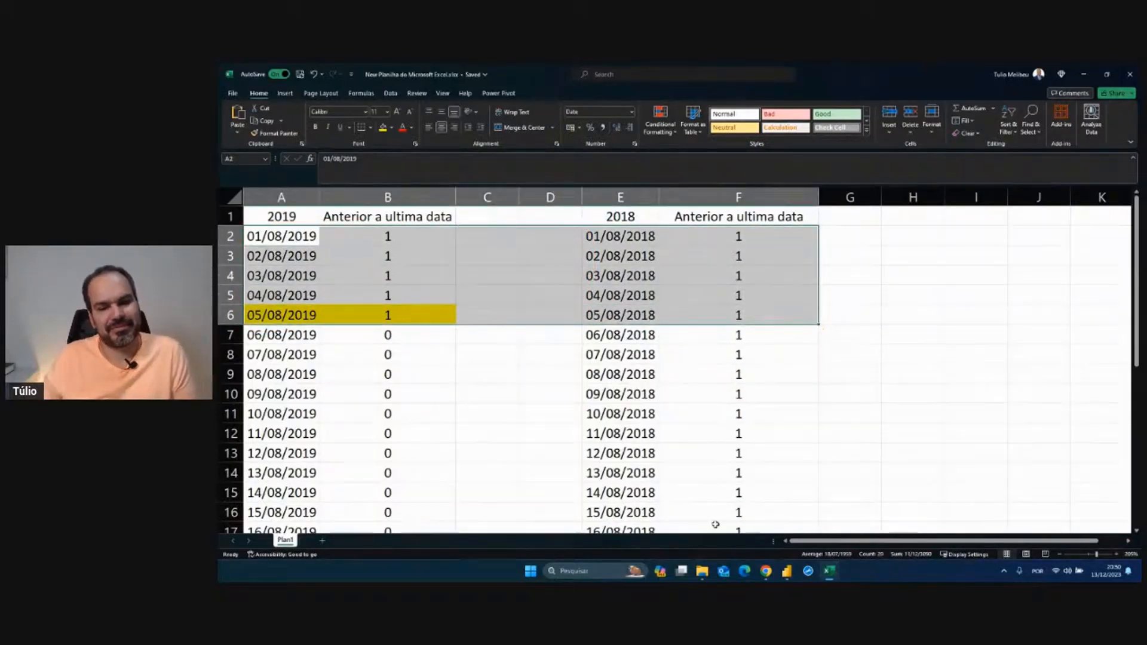
- Switch to the New Card - Live report, apply the Fat LY measure with CALCULATETABLE, and remove the formula's blank line
{"action": "left_click", "coordinate": [787, 571]}
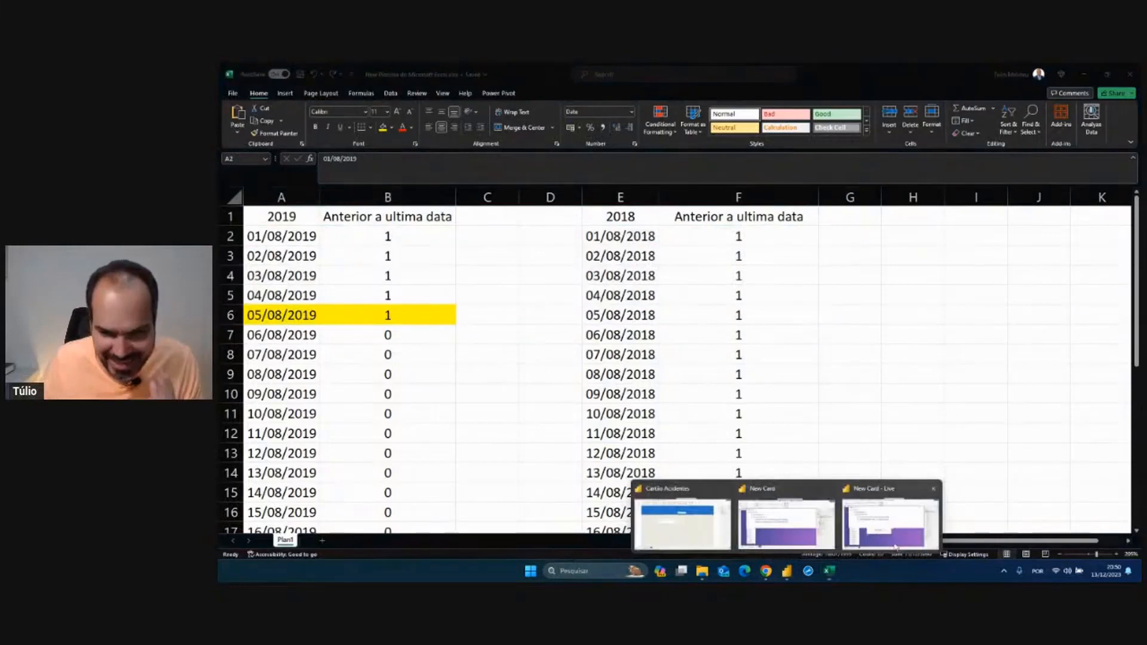
{"action": "left_click", "coordinate": [896, 546]}
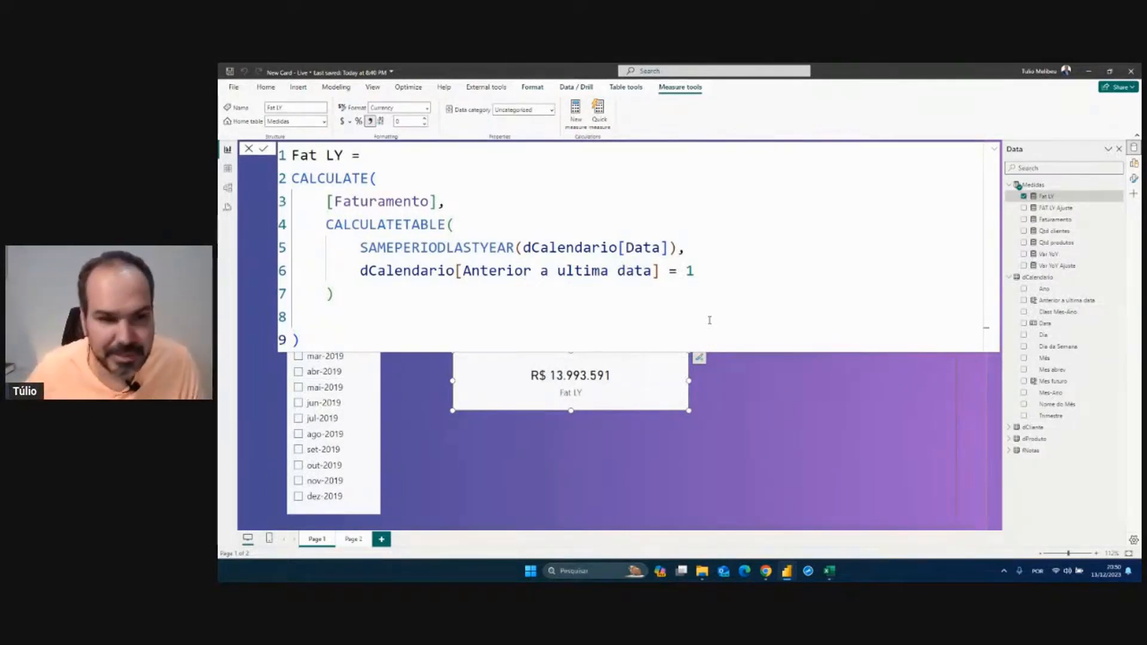
{"action": "left_click", "coordinate": [631, 310]}
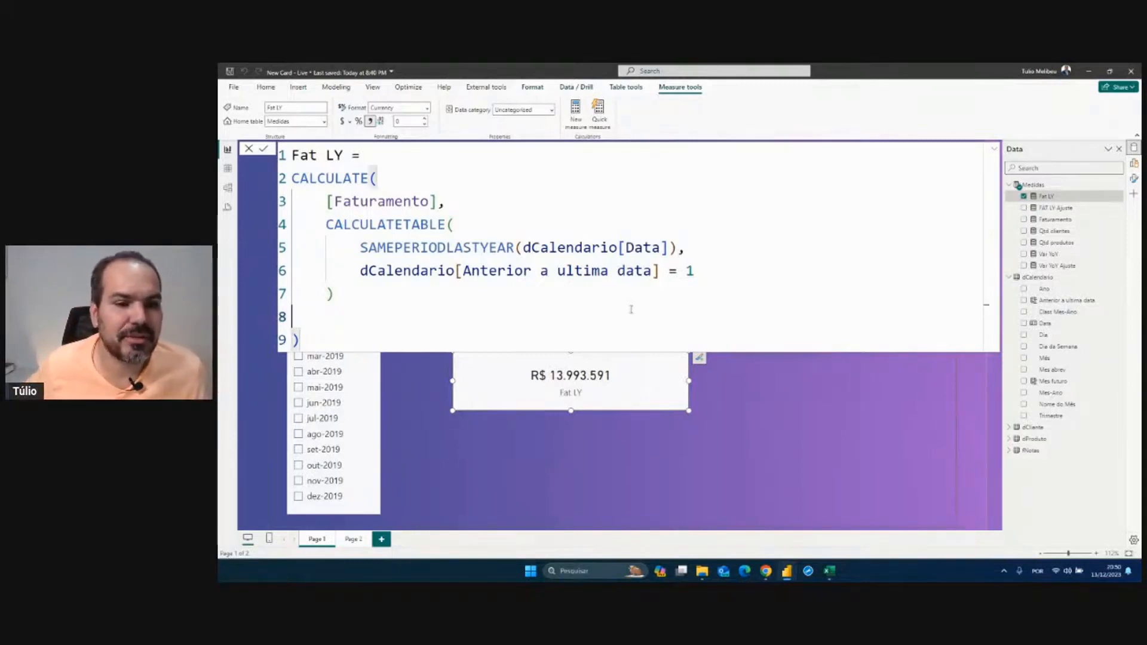
{"action": "key", "text": "BackSpace"}
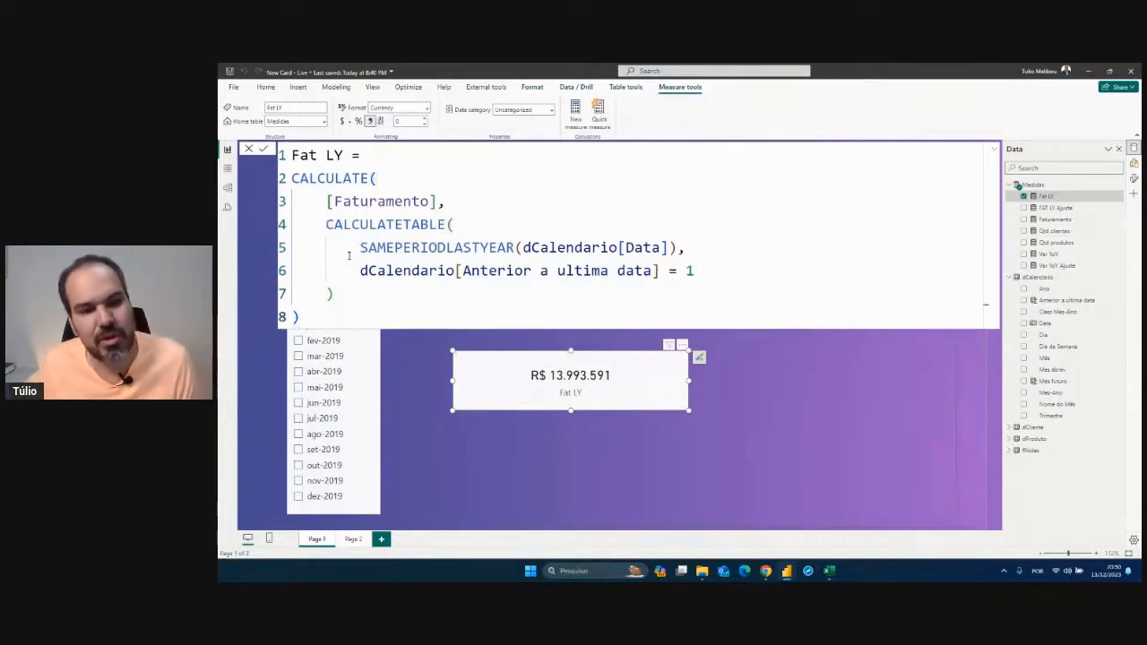
- Examine the CALCULATETABLE block of the Fat LY formula, close the formula to view the cards, and reopen it to review the function
{"action": "left_click_drag", "start_coordinate": [352, 271], "coordinate": [472, 270]}
{"action": "left_click_drag", "start_coordinate": [327, 224], "coordinate": [500, 225]}
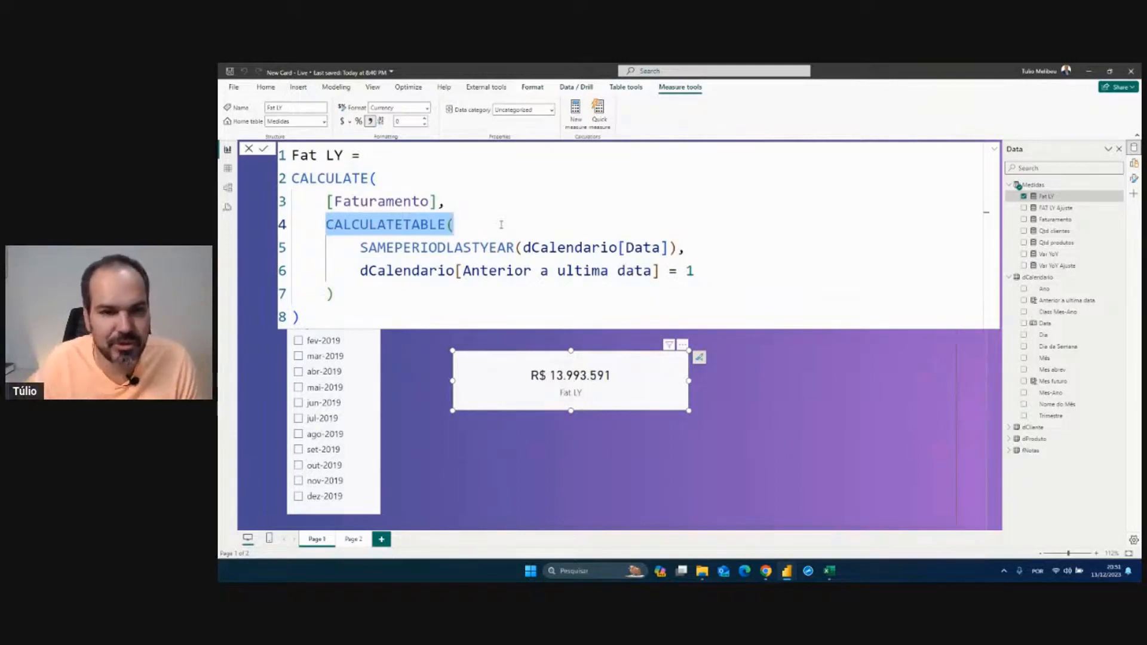
{"action": "left_click", "coordinate": [514, 225]}
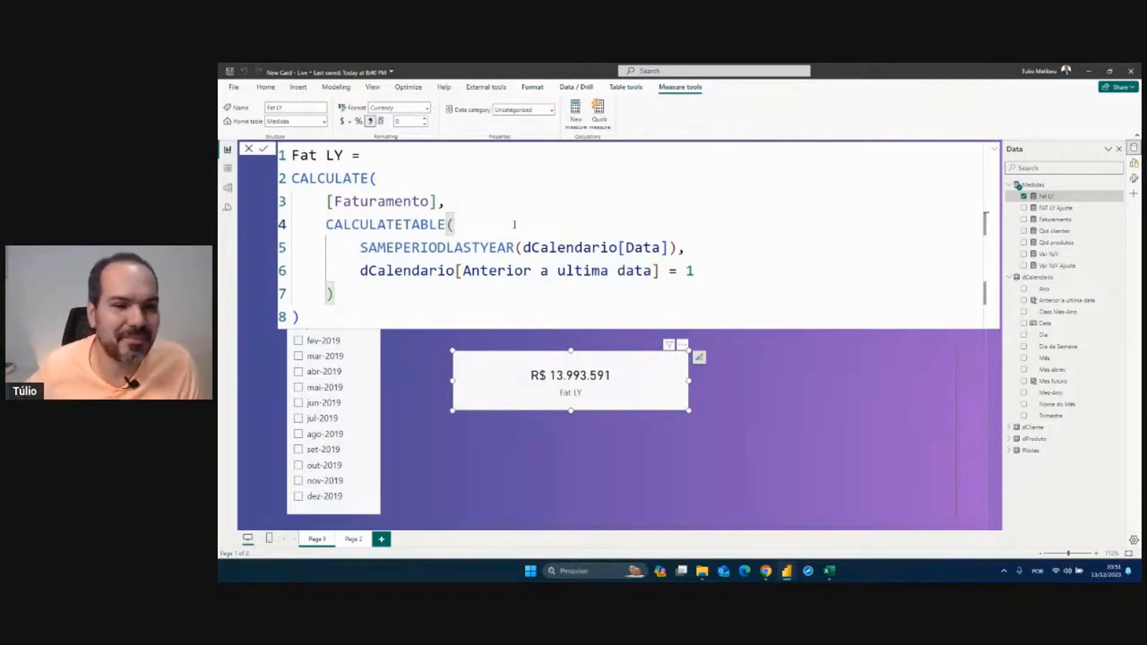
{"action": "scroll", "coordinate": [516, 225], "scroll_direction": "down", "scroll_amount": 1}
{"action": "key", "text": "Escape"}
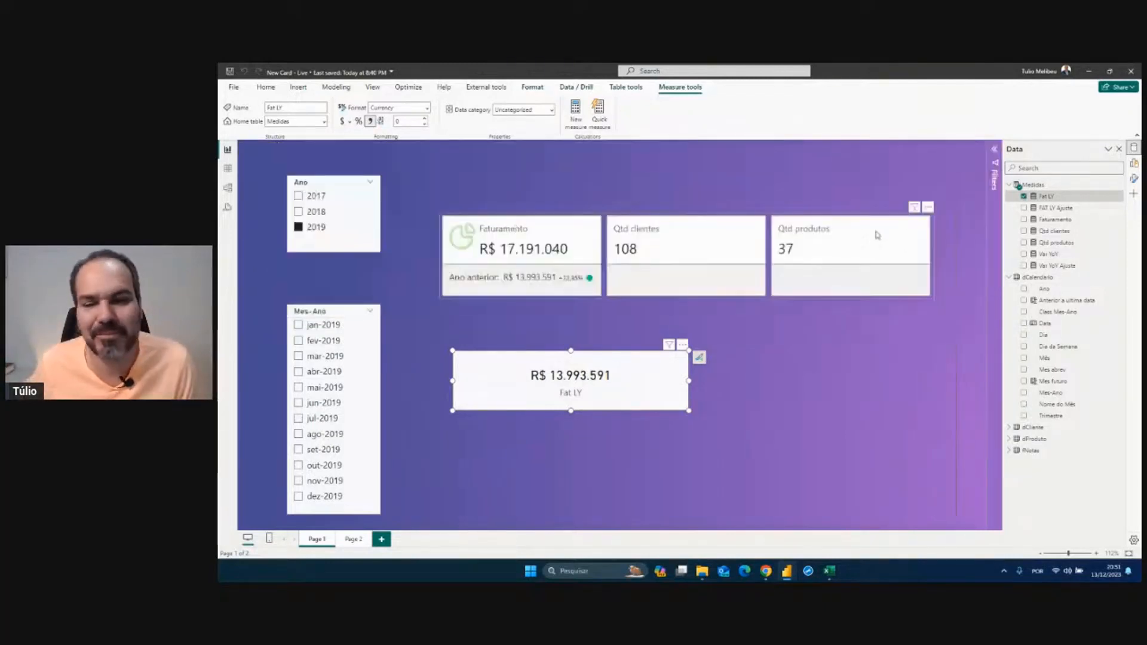
{"action": "left_click", "coordinate": [1046, 209]}
{"action": "left_click", "coordinate": [1045, 198]}
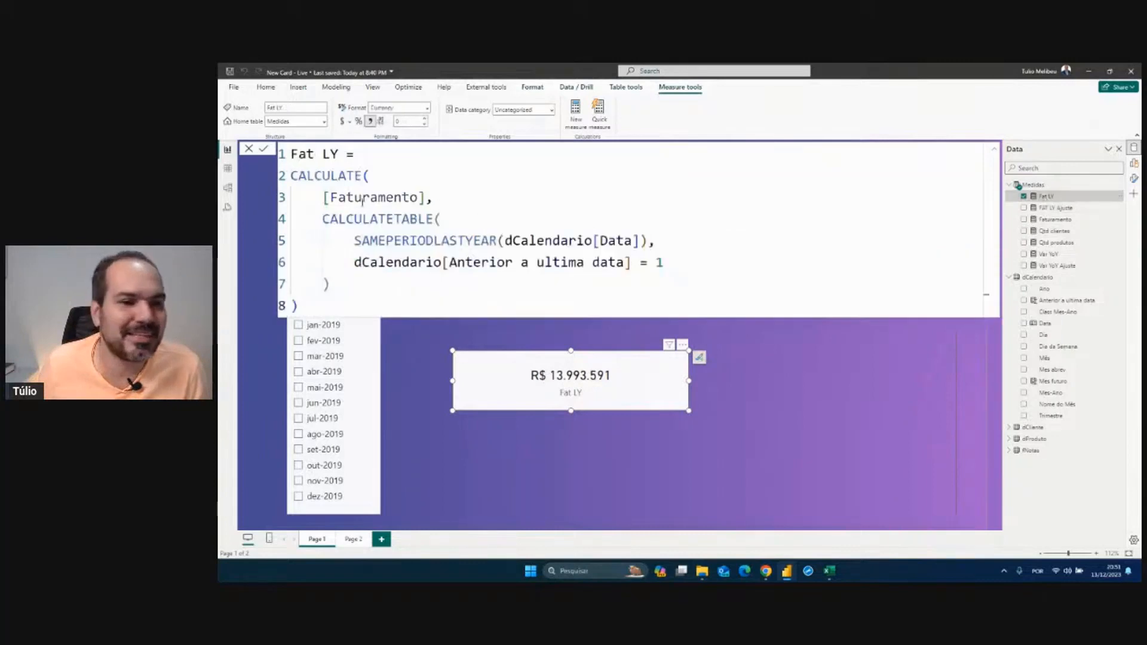
{"action": "double_click", "coordinate": [404, 219]}
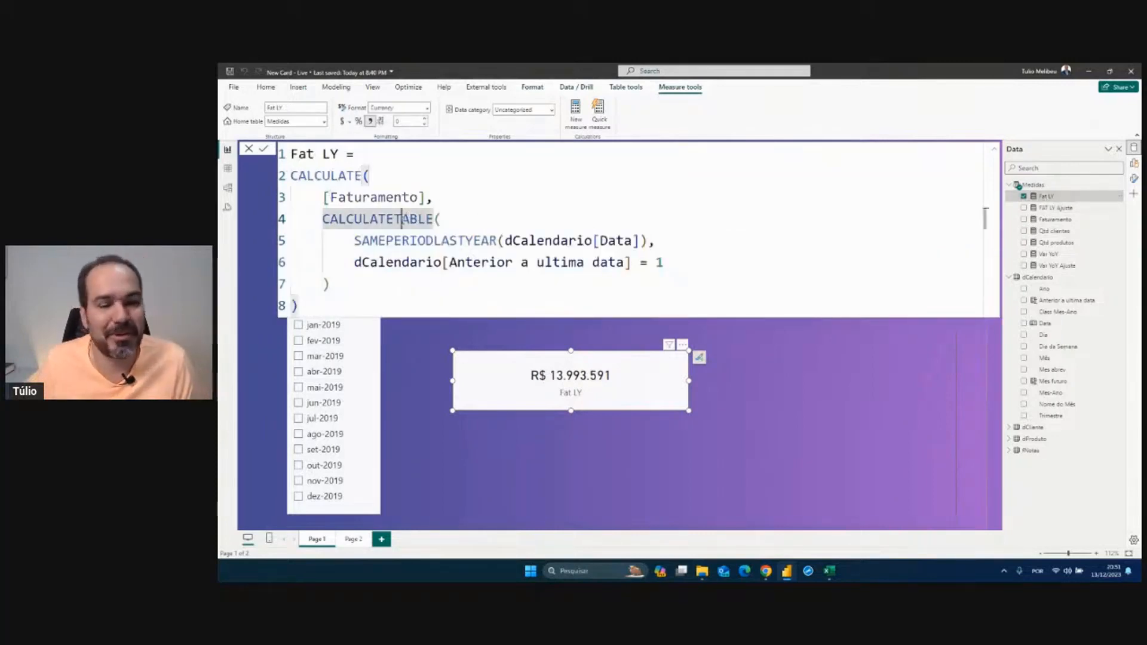
- Close the Fat LY formula and compare Page 2's Faturamento with Page 1's Ano anterior value using temporary red marks
{"action": "key", "text": "Escape"}
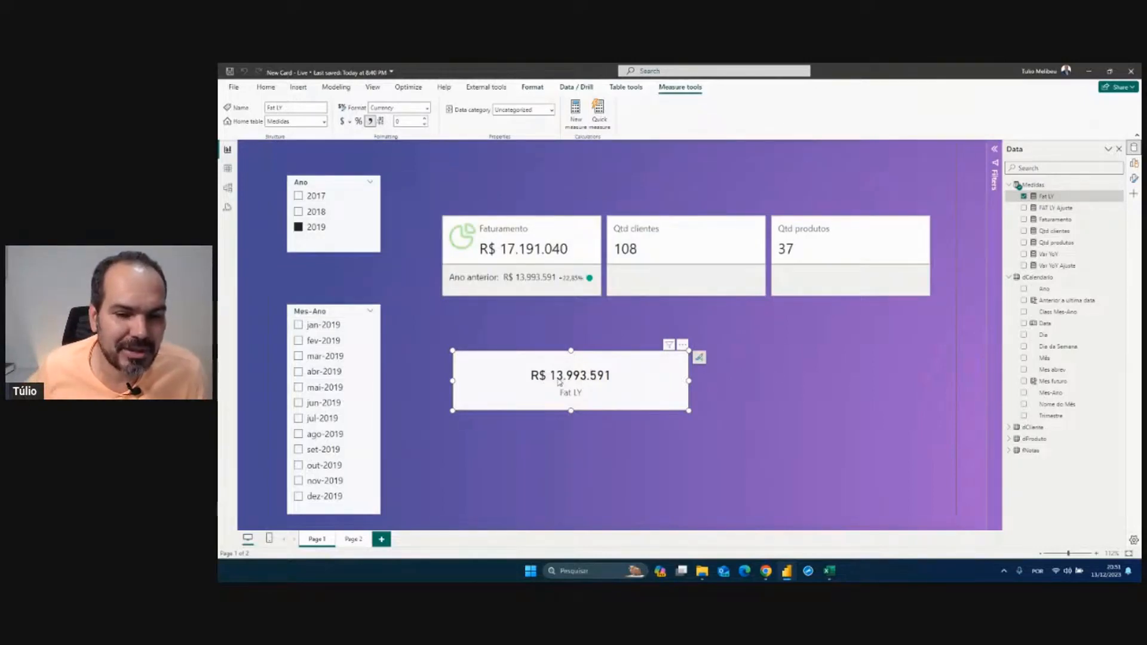
{"action": "left_click", "coordinate": [353, 539]}
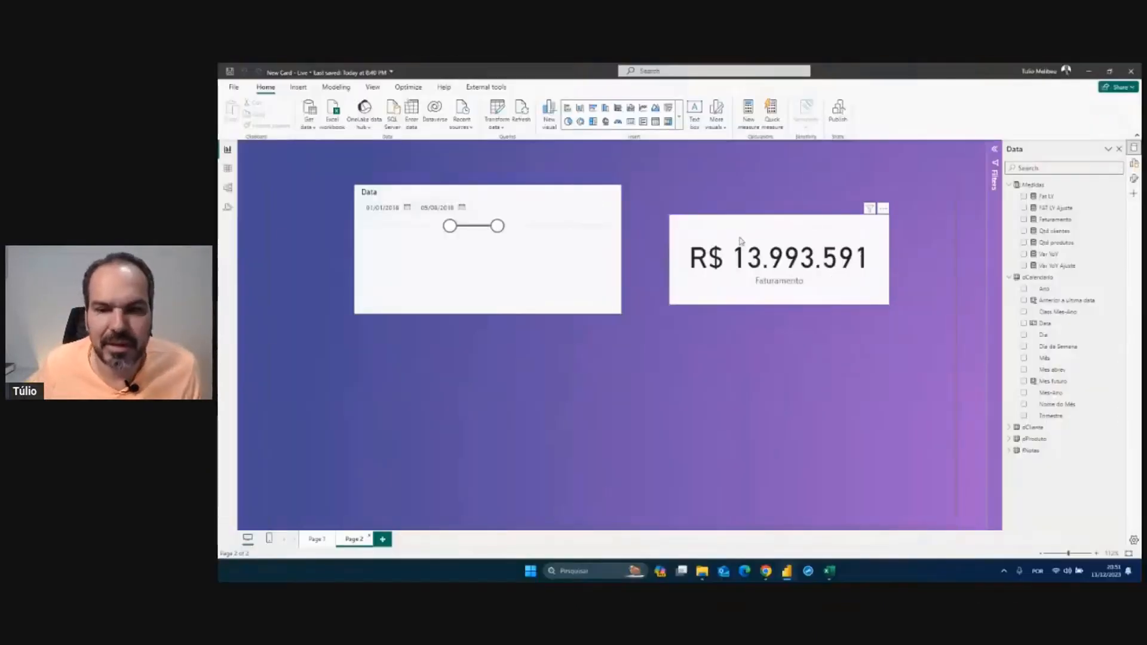
{"action": "mouse_move", "coordinate": [757, 229]}
{"action": "left_mouse_down"}
{"action": "mouse_move", "coordinate": [673, 266]}
{"action": "mouse_move", "coordinate": [1053, 241]}
{"action": "left_mouse_up"}
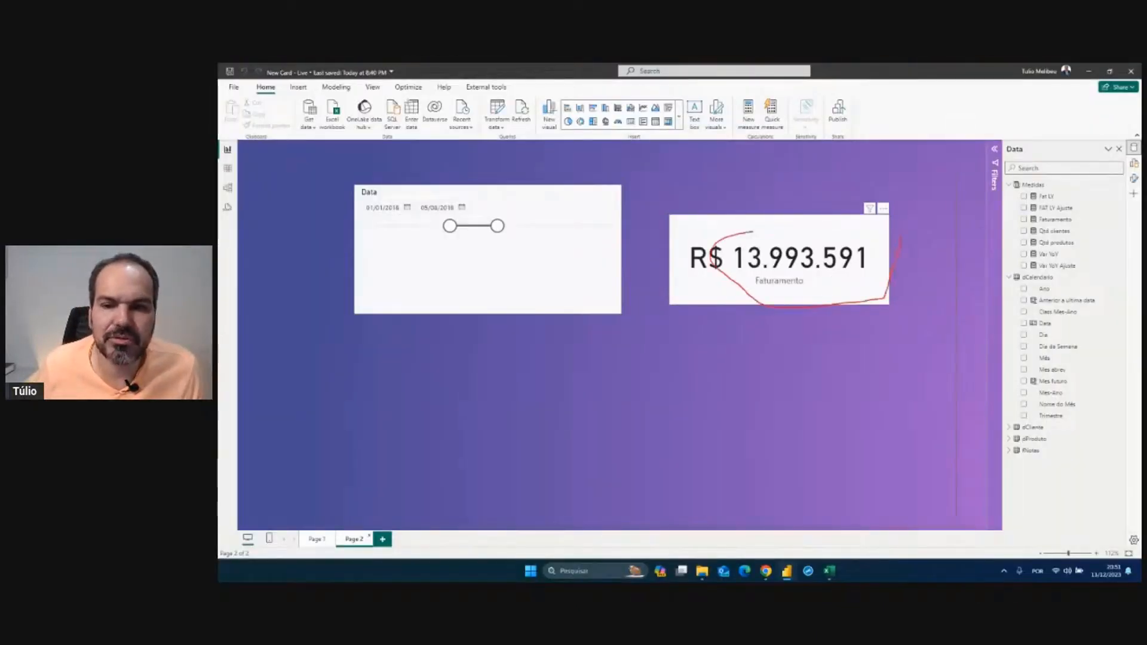
{"action": "left_click_drag", "start_coordinate": [901, 238], "coordinate": [791, 217]}
{"action": "key", "text": "Escape"}
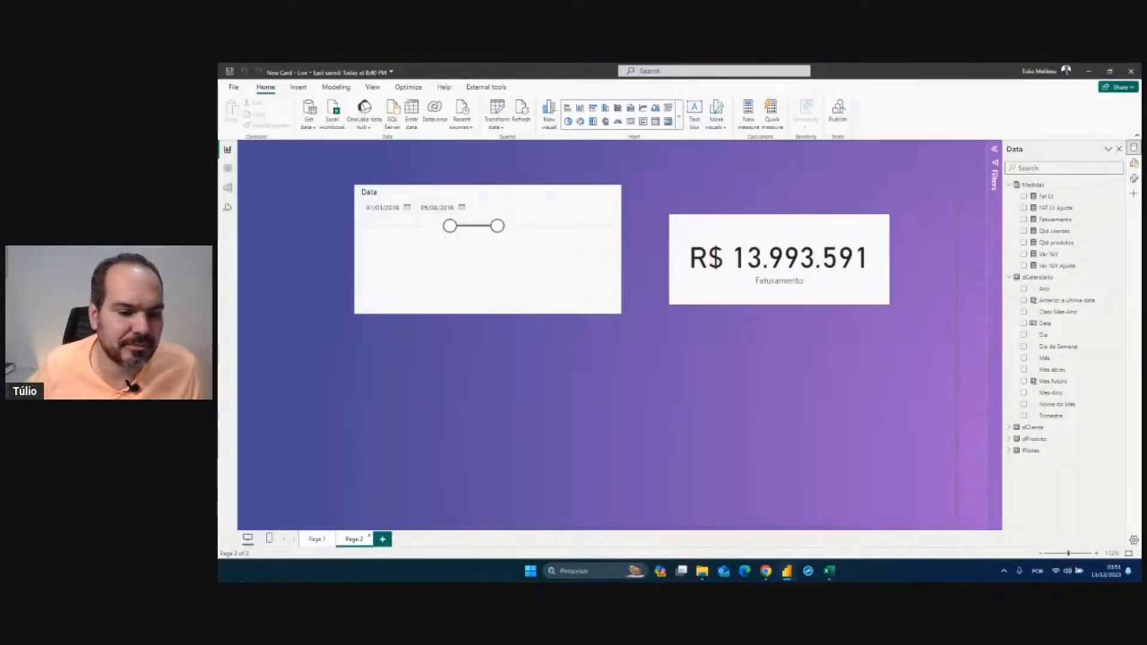
{"action": "left_click", "coordinate": [312, 541]}
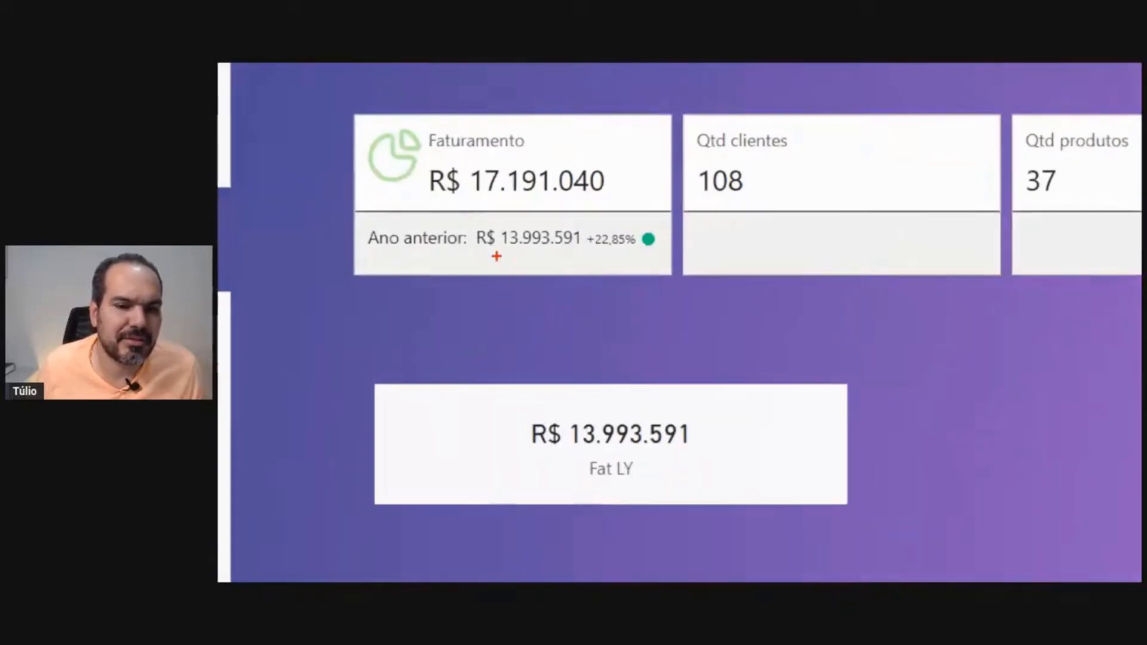
{"action": "left_click_drag", "start_coordinate": [502, 250], "coordinate": [569, 252]}
{"action": "key", "text": "Escape"}
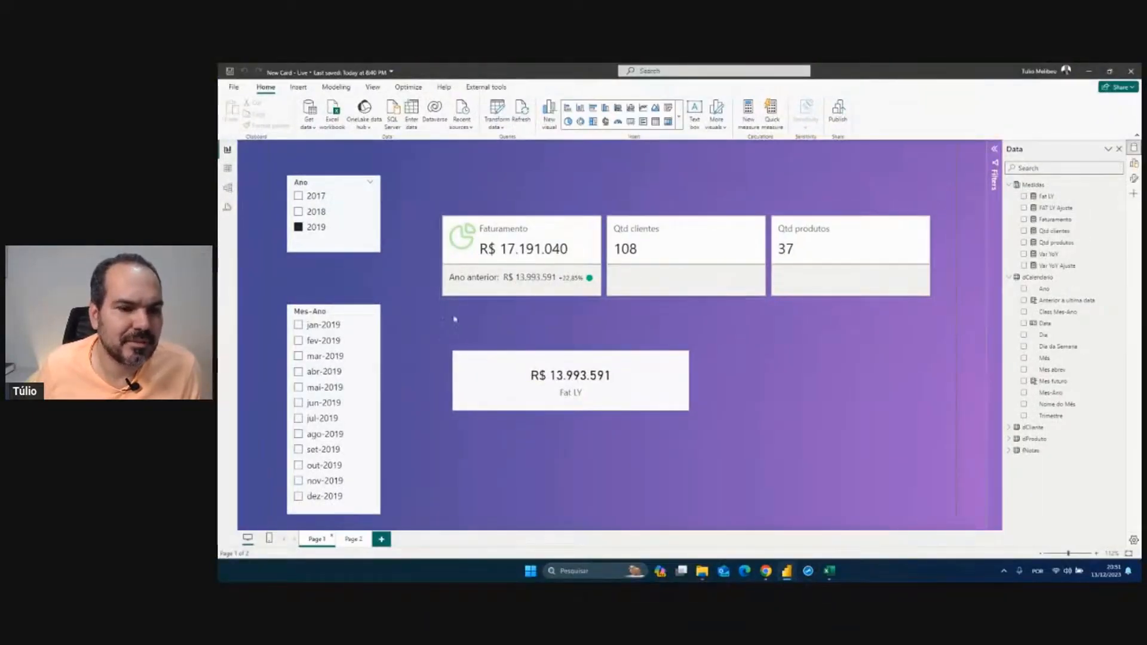
- Filter Page 1 to ago-2019 and set the start date of Page 2's Data slicer to 01/08/2018
{"action": "left_click", "coordinate": [305, 436]}
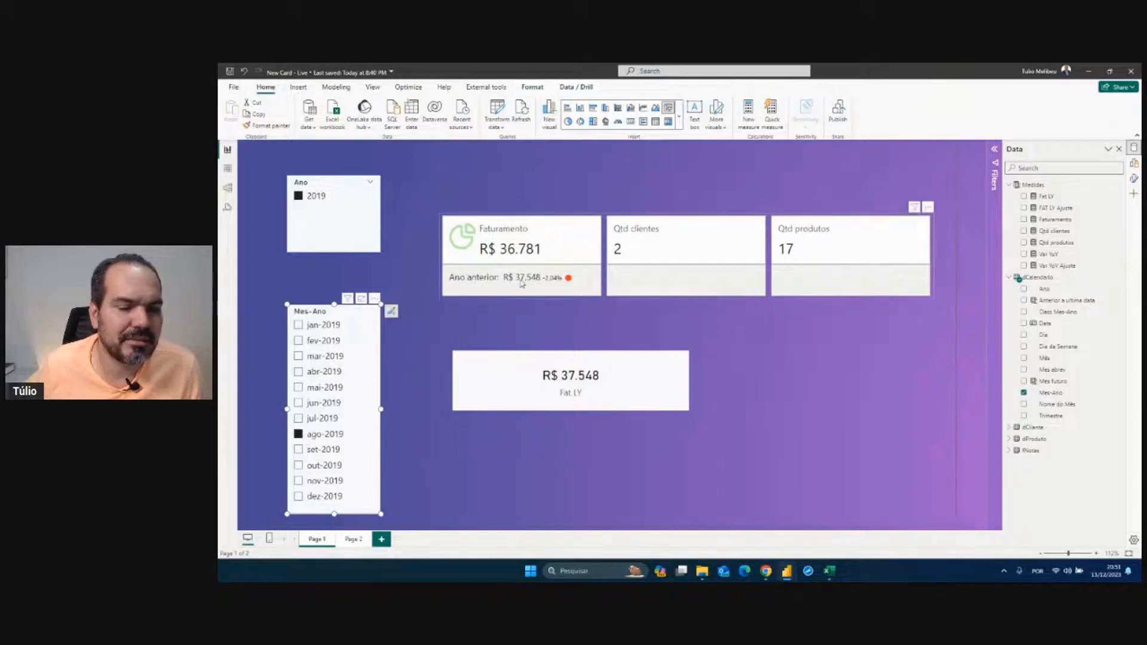
{"action": "left_click", "coordinate": [353, 539]}
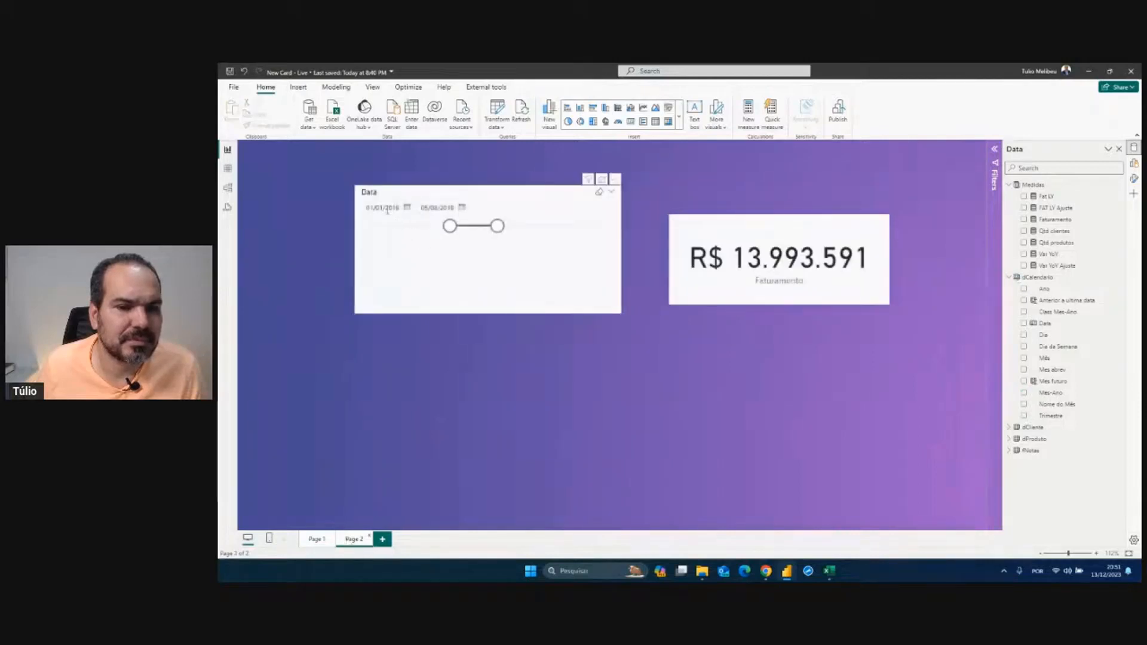
{"action": "left_click", "coordinate": [387, 210]}
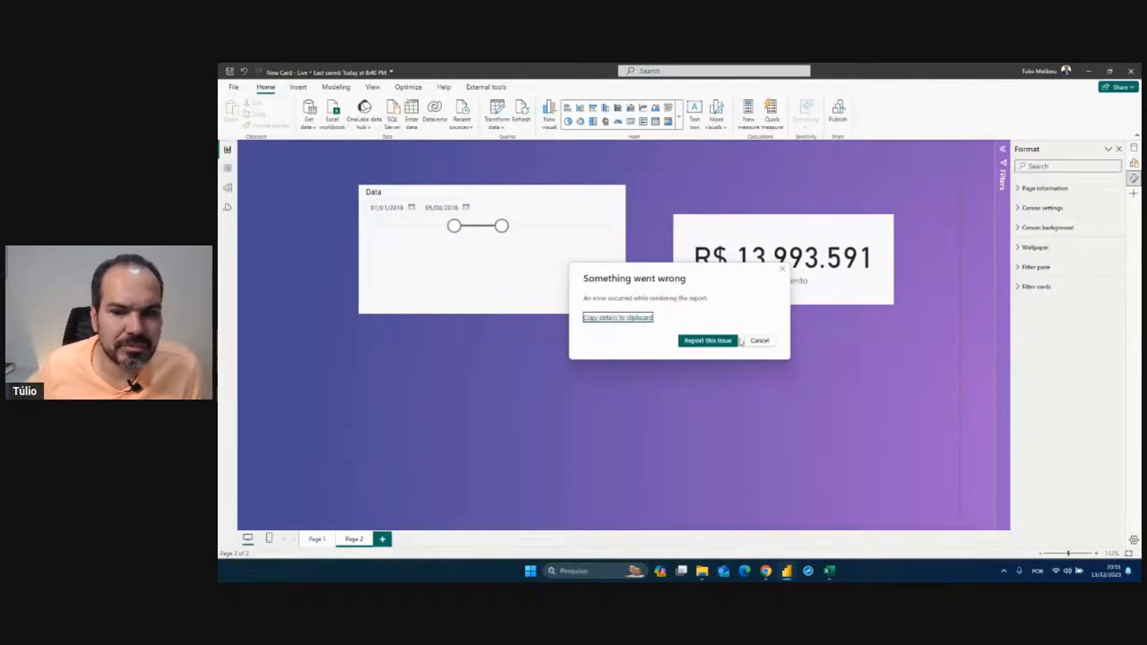
{"action": "left_click", "coordinate": [760, 340]}
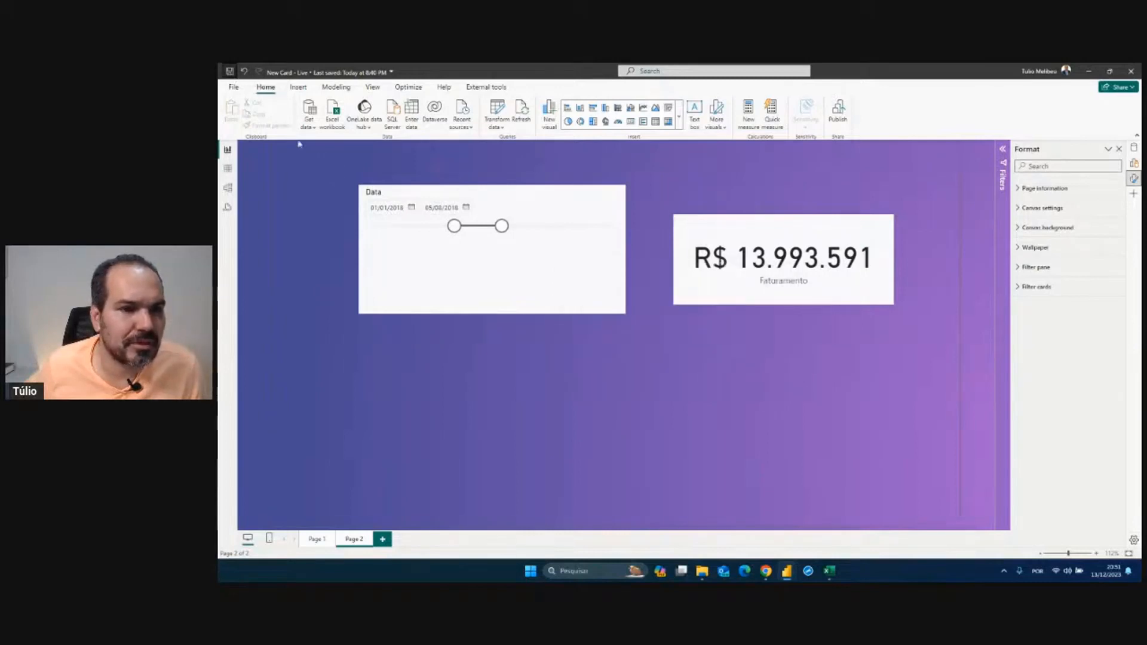
{"action": "left_click", "coordinate": [386, 208]}
{"action": "type", "text": "01/"}
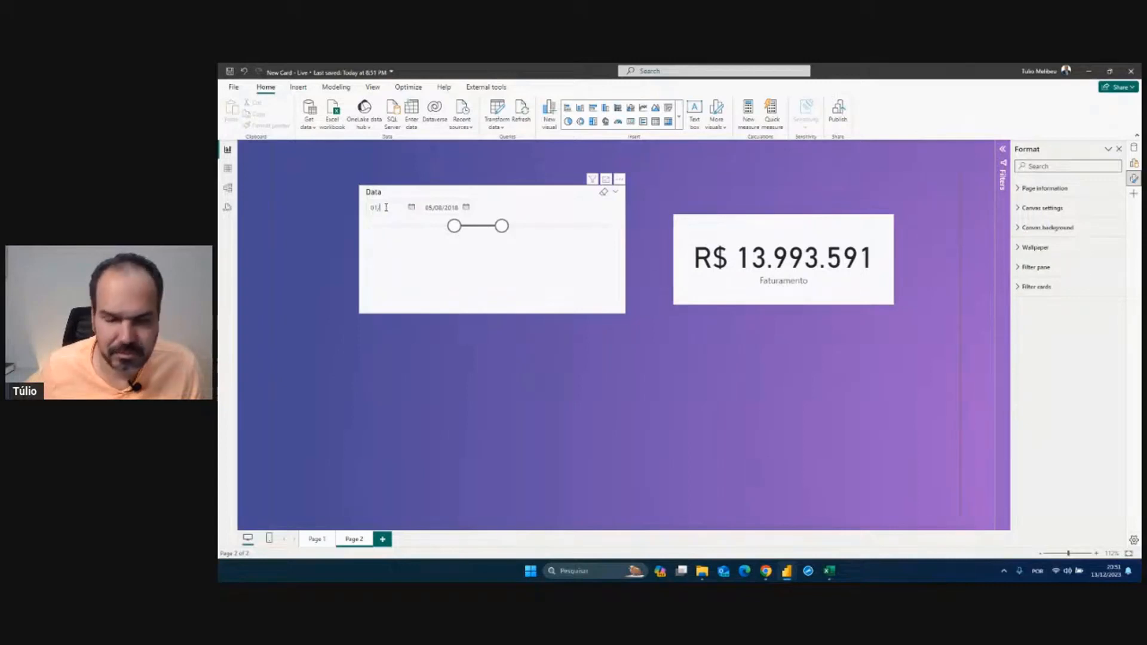
{"action": "type", "text": "06/201"}
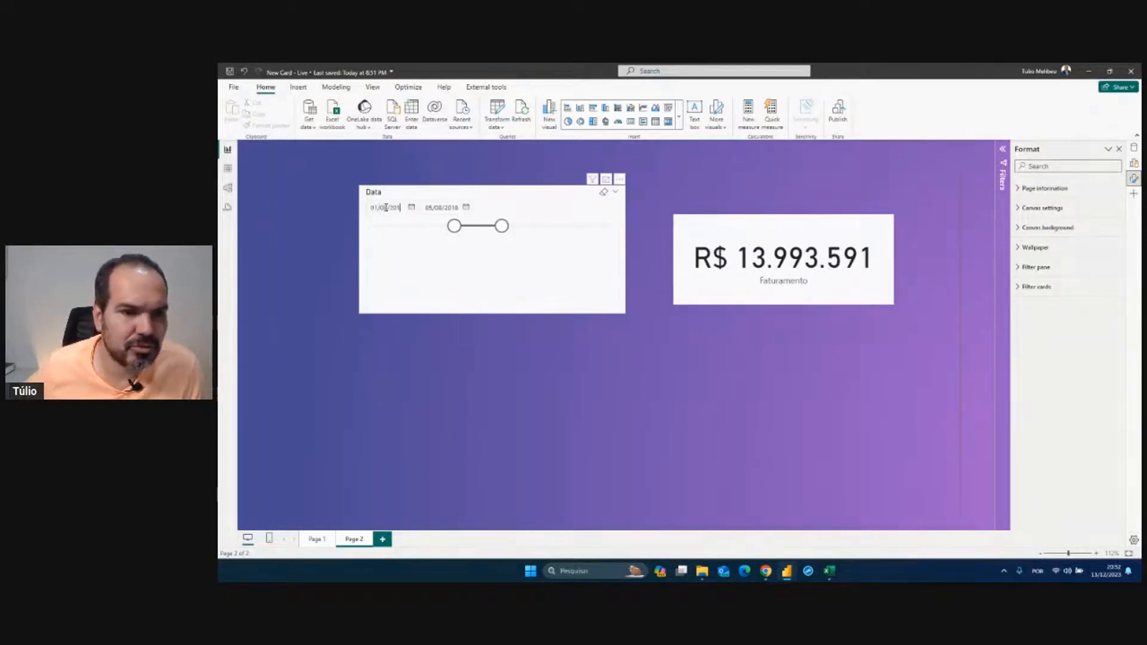
{"action": "type", "text": "8"}
{"action": "key", "text": "Return"}
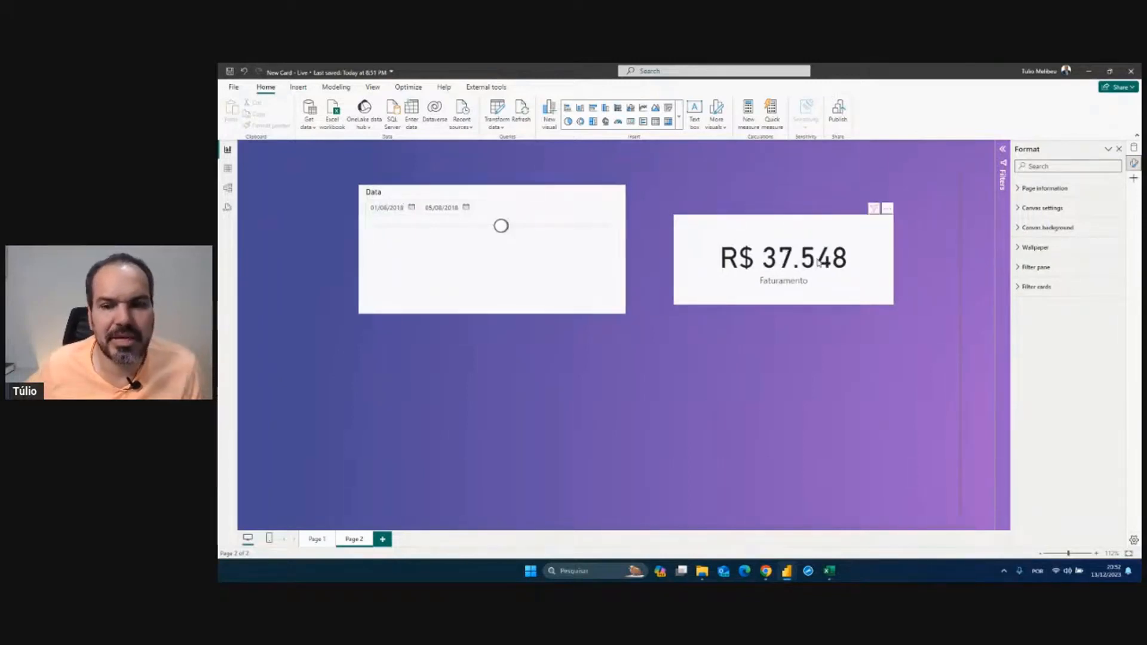
- Circle Page 2's Faturamento value temporarily, then compare it with the Fat LY and Ano anterior values on Page 1
{"action": "mouse_move", "coordinate": [809, 234]}
{"action": "left_mouse_down"}
{"action": "mouse_move", "coordinate": [738, 239]}
{"action": "mouse_move", "coordinate": [790, 225]}
{"action": "left_mouse_up"}
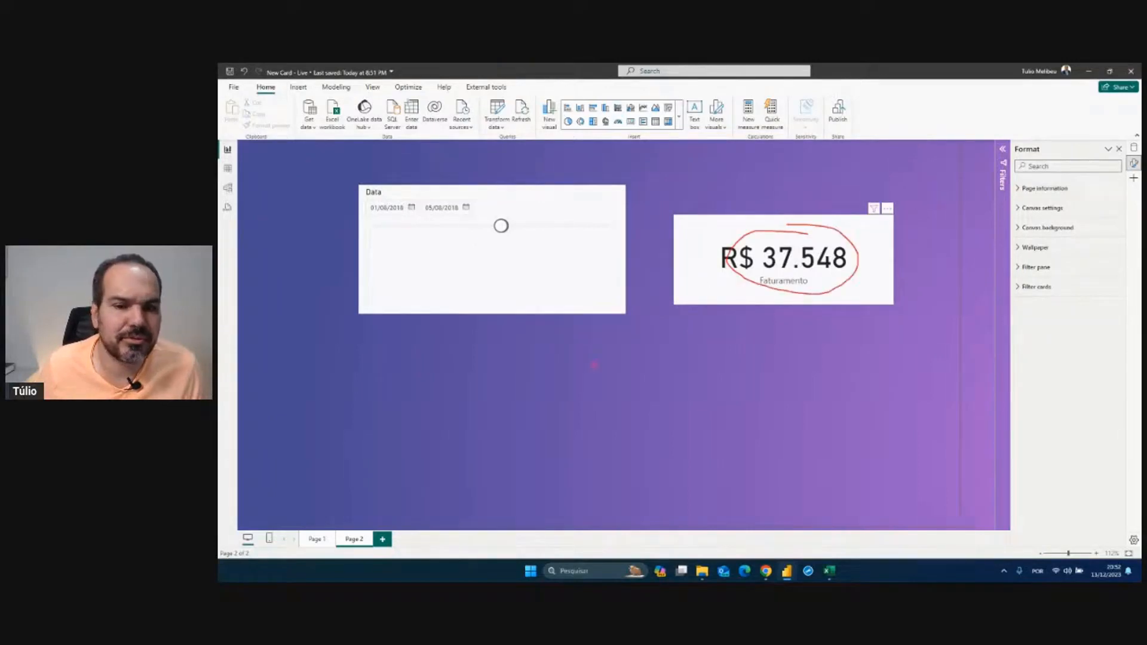
{"action": "key", "text": "Escape"}
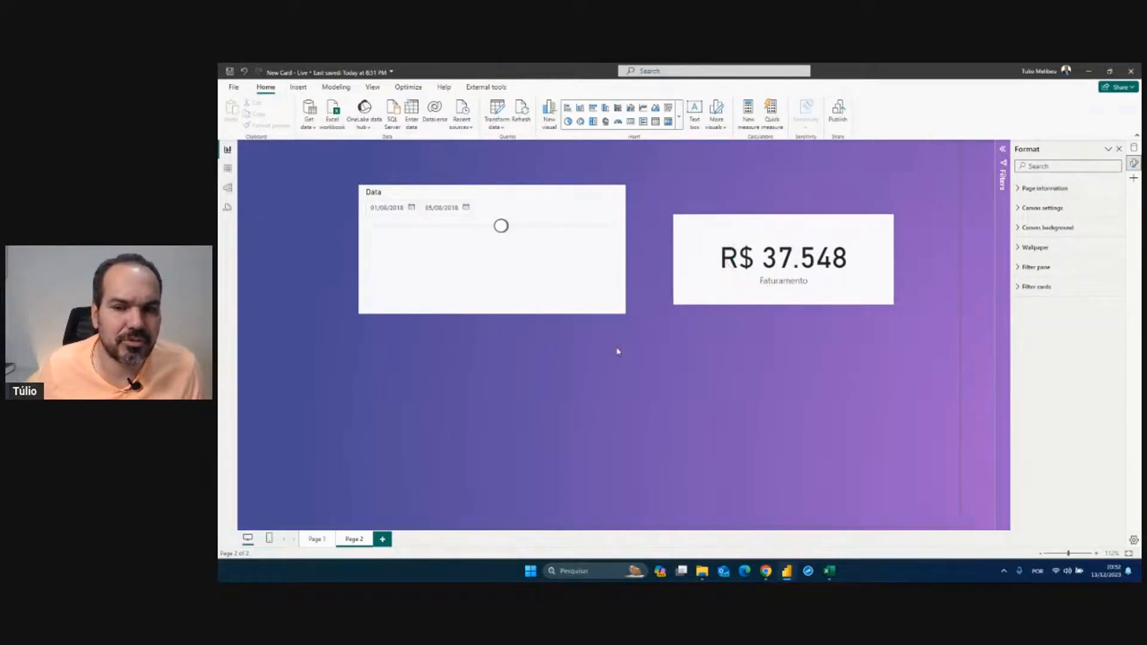
{"action": "left_click", "coordinate": [317, 539]}
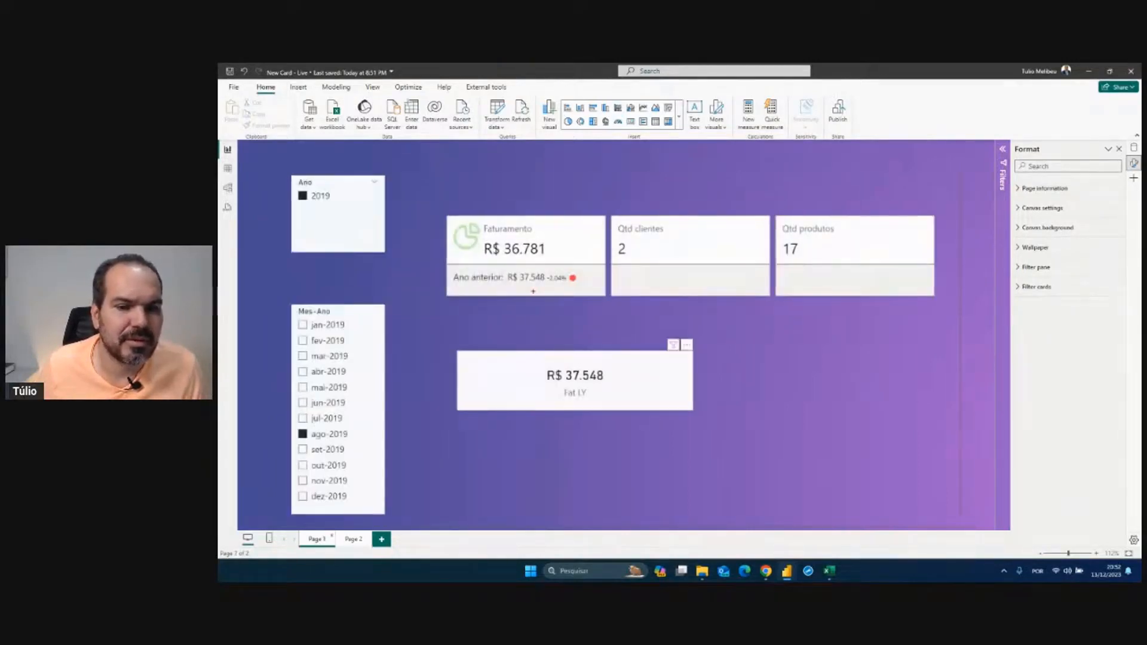
{"action": "mouse_move", "coordinate": [568, 353]}
{"action": "left_mouse_down"}
{"action": "mouse_move", "coordinate": [582, 394]}
{"action": "mouse_move", "coordinate": [573, 357]}
{"action": "left_mouse_up"}
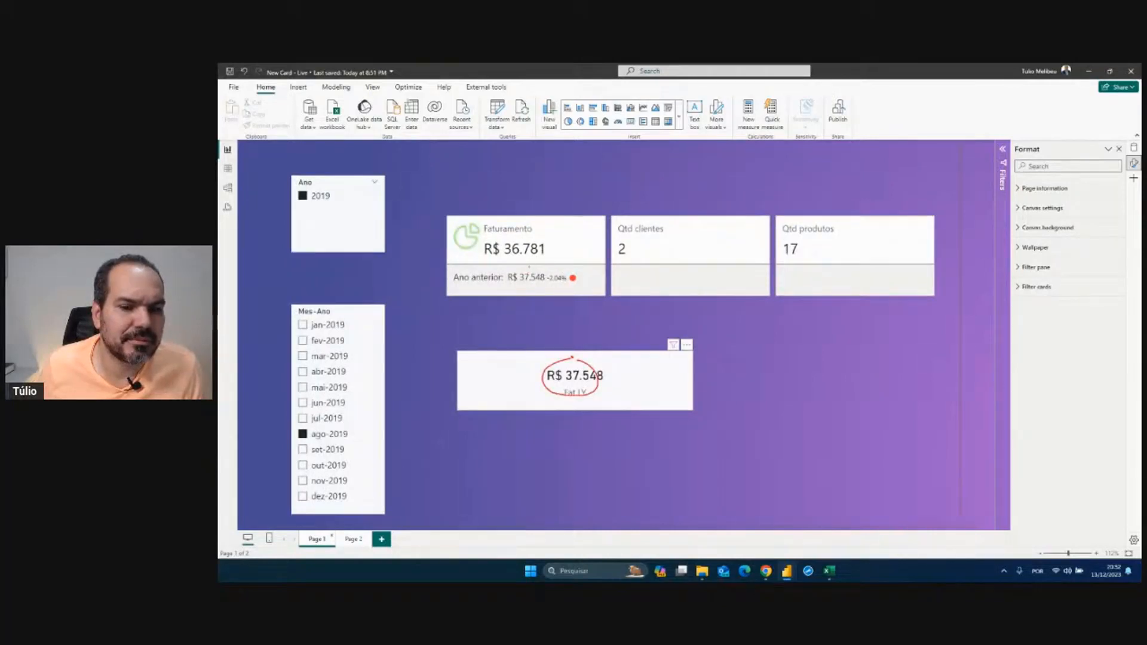
{"action": "left_click_drag", "start_coordinate": [530, 263], "coordinate": [546, 265]}
{"action": "key", "text": "Escape"}
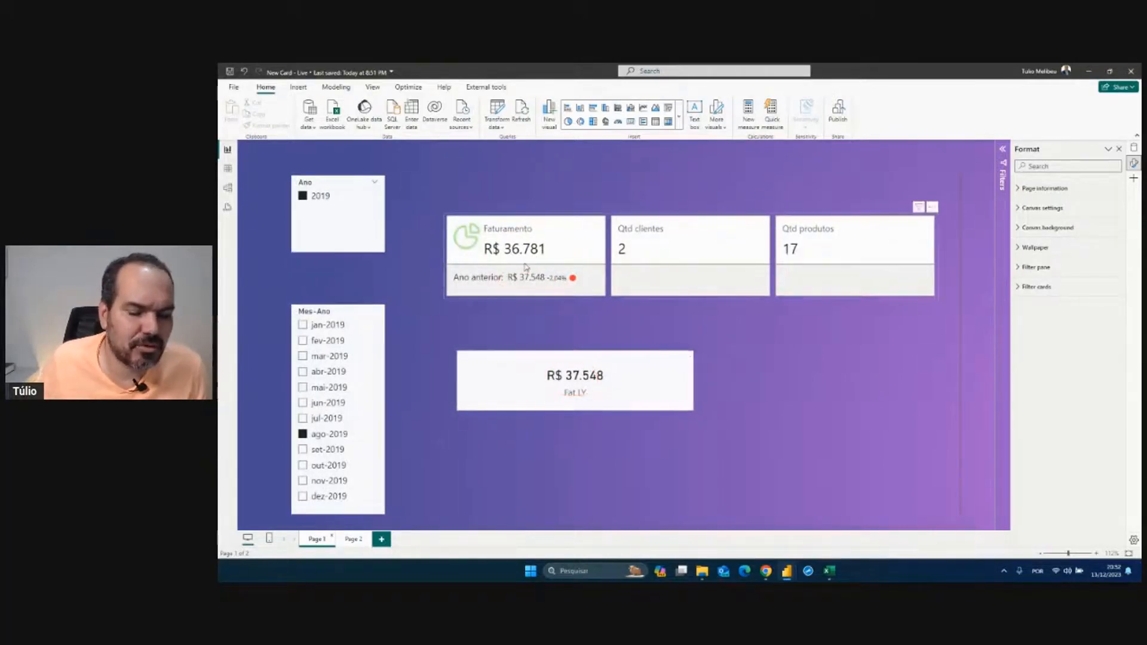
- Toggle the ago-2019 filter off and on twice to compare the whole-year 2019 cards with the August cards
{"action": "left_click", "coordinate": [323, 435]}
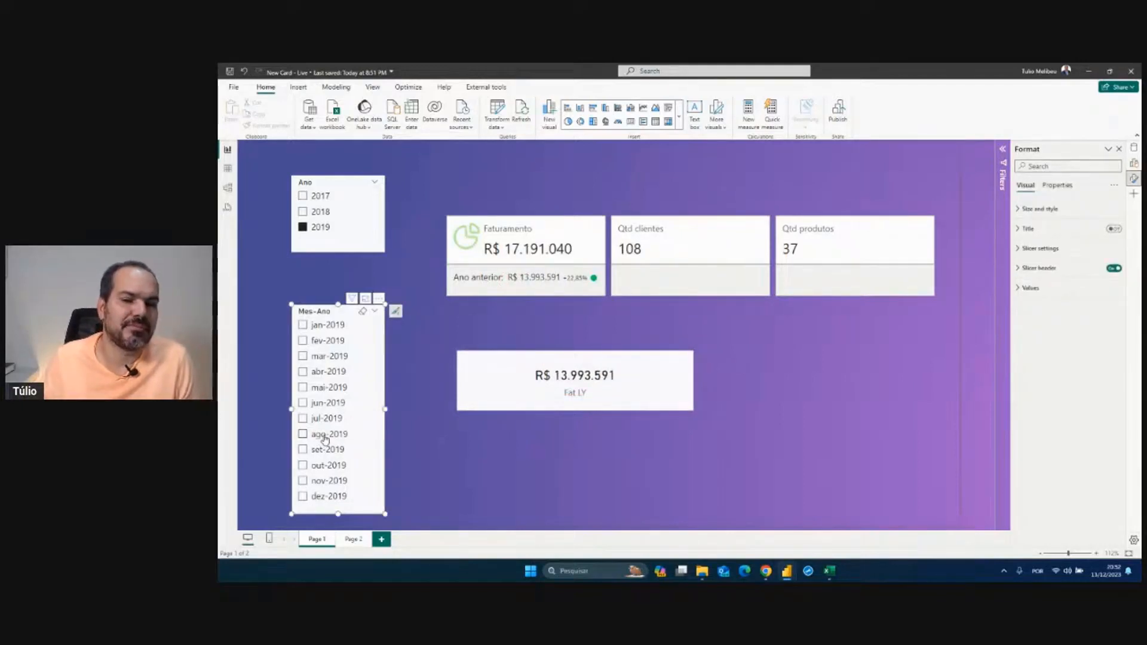
{"action": "left_click", "coordinate": [325, 440]}
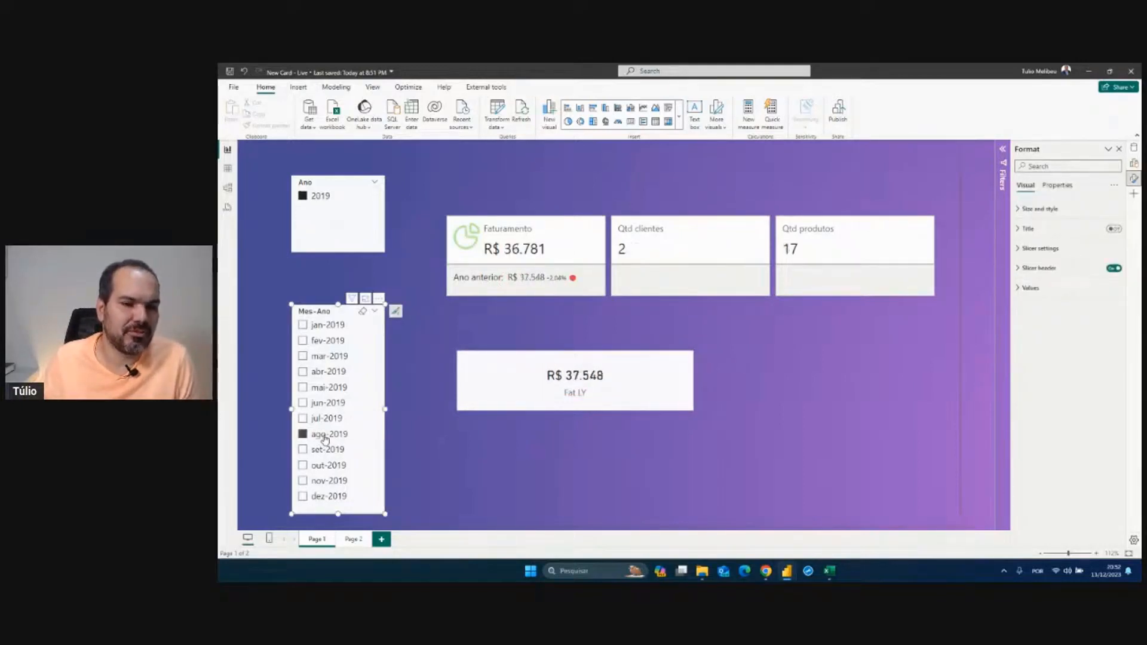
{"action": "left_click", "coordinate": [325, 441]}
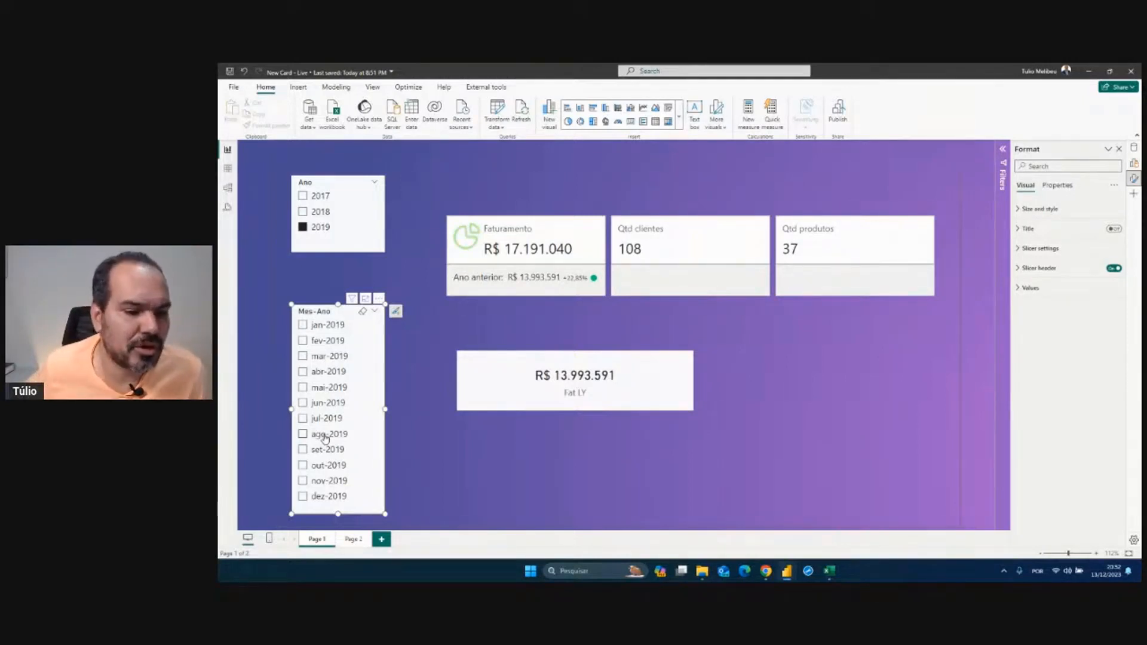
{"action": "left_click", "coordinate": [325, 436]}
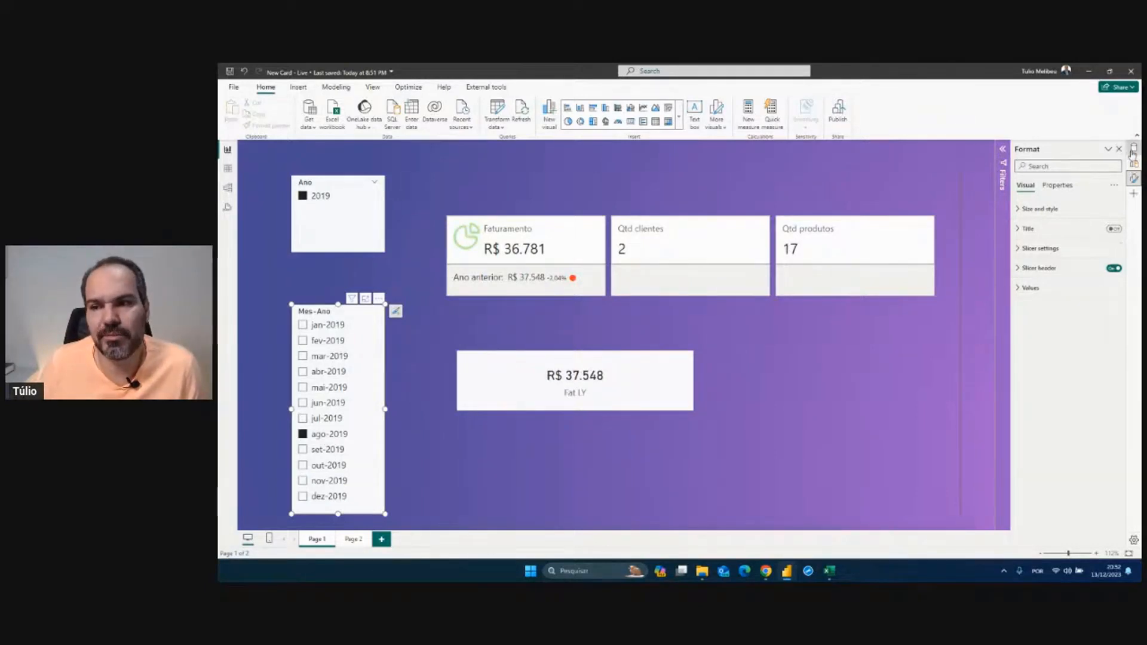
- Review the CALCULATETABLE block in the Fat LY measure's formula, then close the formula and select the Fat LY card
{"action": "left_click", "coordinate": [1134, 148]}
{"action": "left_click", "coordinate": [1058, 208]}
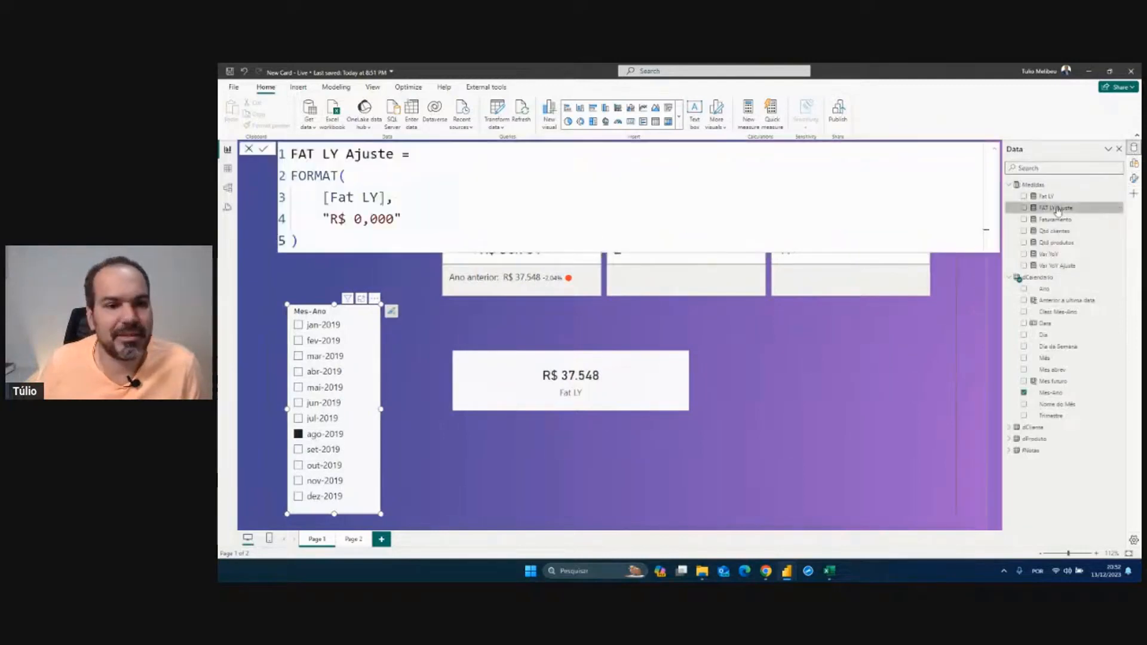
{"action": "left_click", "coordinate": [1056, 198]}
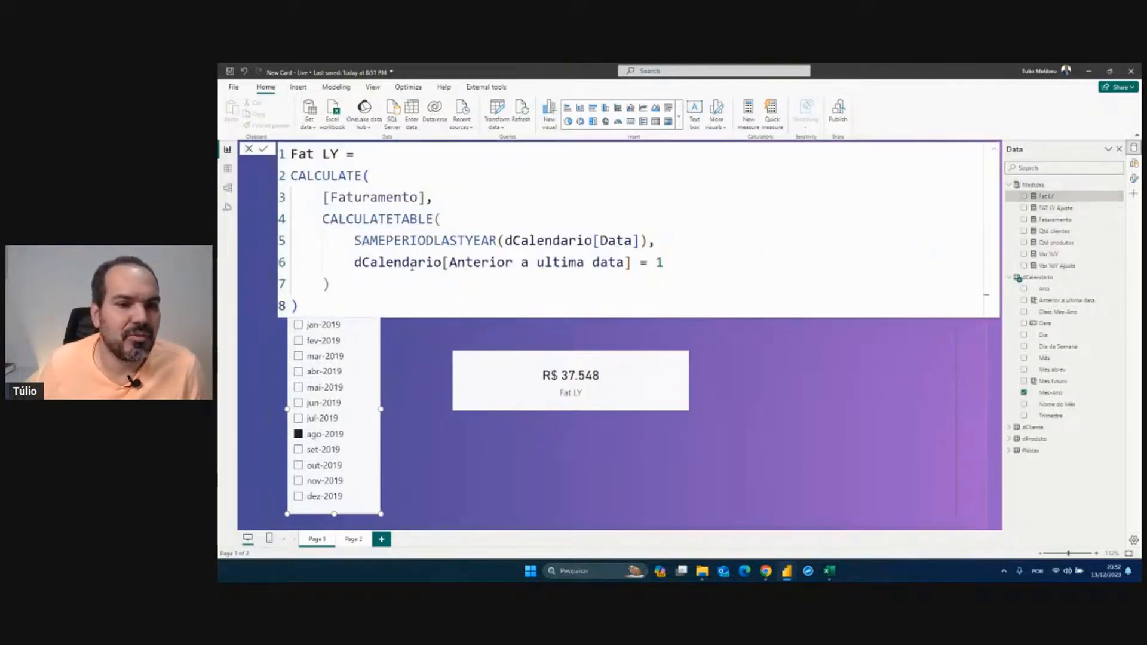
{"action": "left_click_drag", "start_coordinate": [322, 219], "coordinate": [351, 284]}
{"action": "left_click", "coordinate": [351, 283]}
{"action": "scroll", "coordinate": [355, 274], "scroll_direction": "down", "scroll_amount": 1}
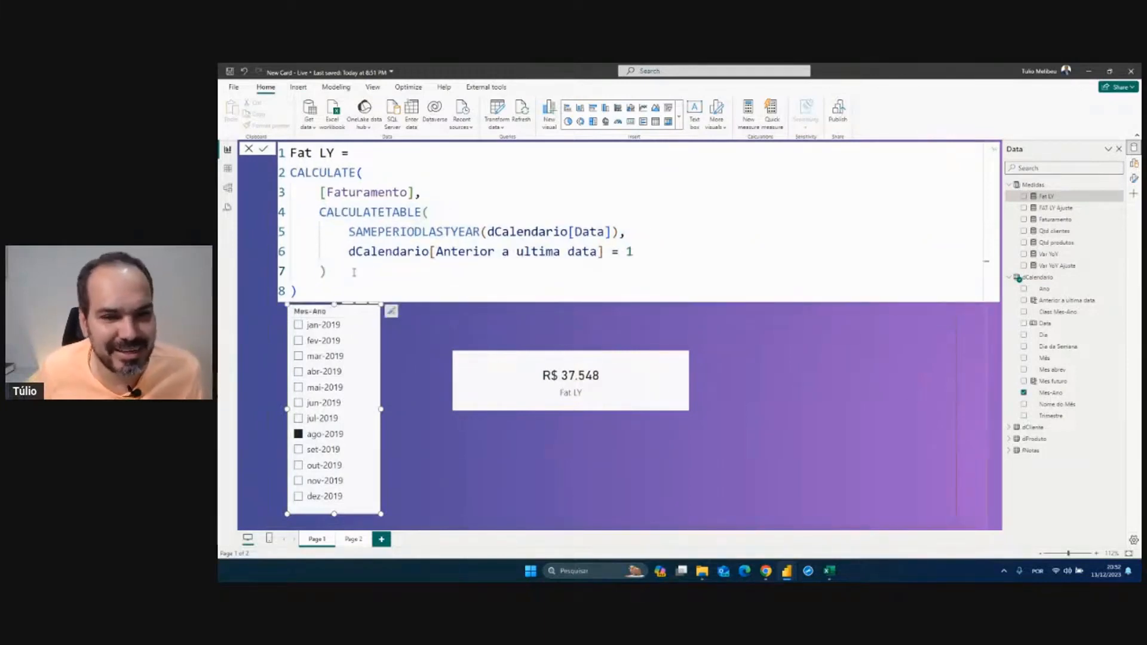
{"action": "left_click", "coordinate": [354, 274]}
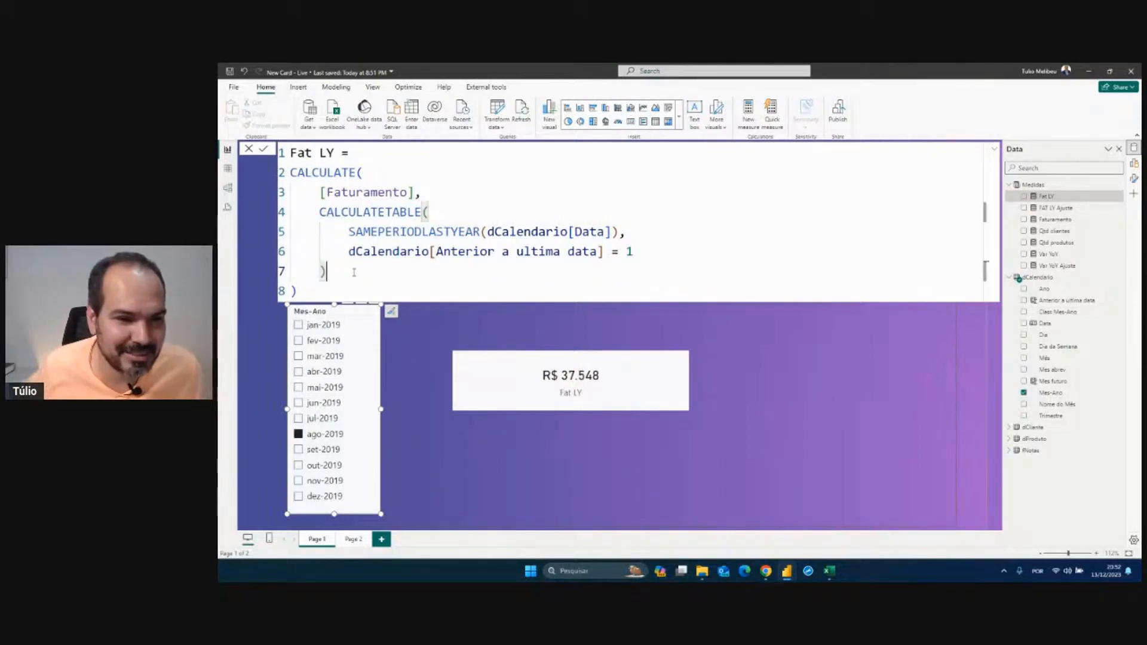
{"action": "key", "text": "Return"}
{"action": "left_click", "coordinate": [562, 381]}
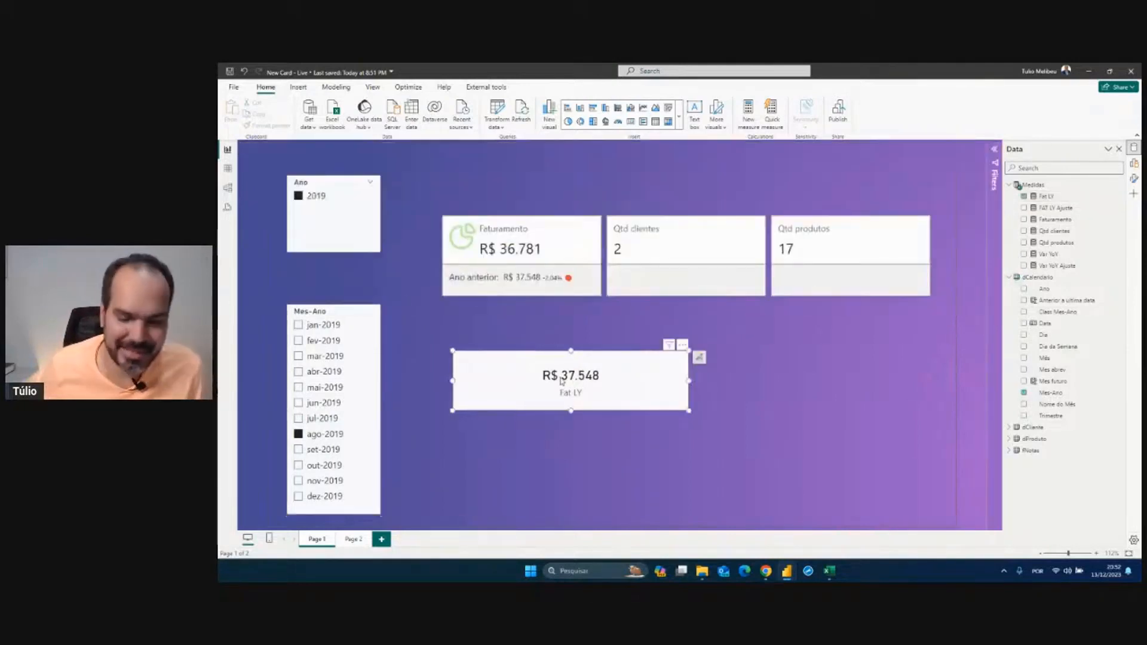